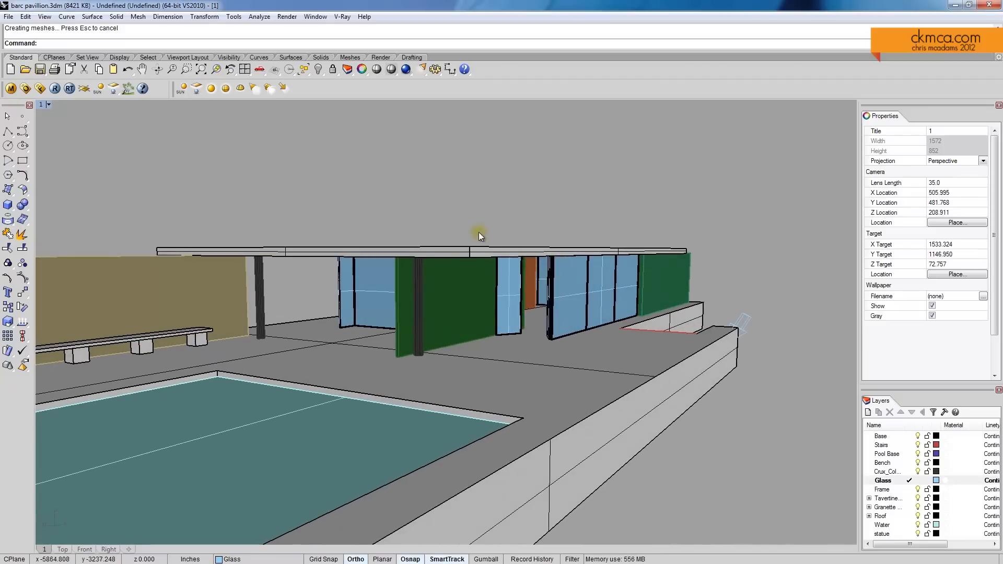
Step: Examine the pavilion's roof, glass walls and terrace from several angles
scroll(536, 278, "up", 6)
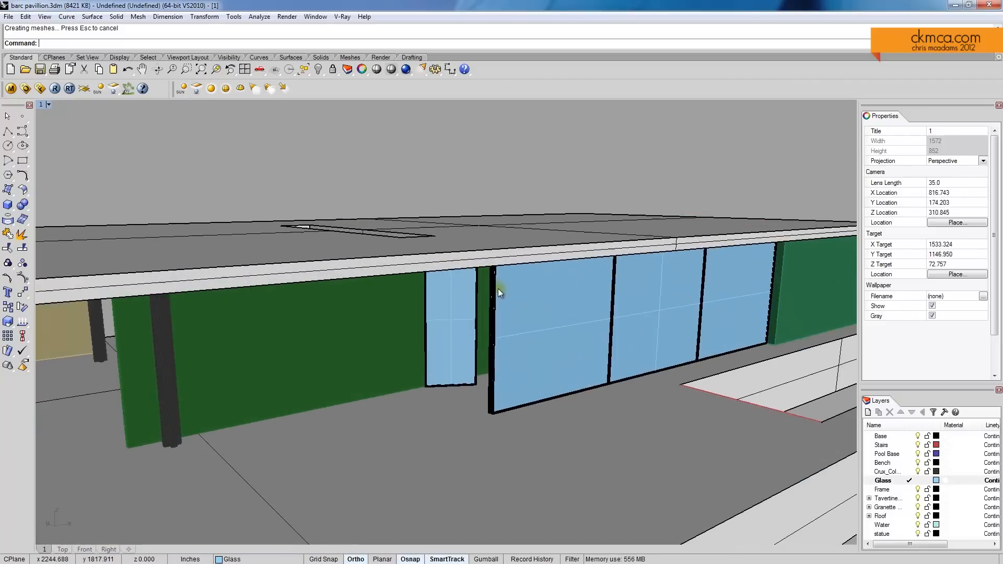
right_click_drag(555, 287, 541, 295)
scroll(549, 295, "down", 5)
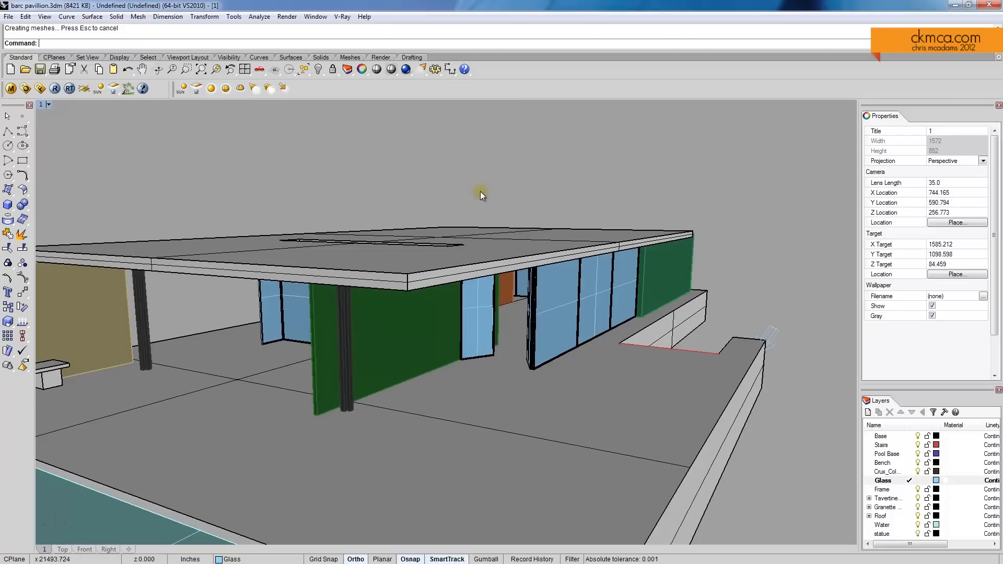
right_click_drag(494, 241, 576, 313)
scroll(504, 312, "down", 3)
scroll(690, 318, "up", 3)
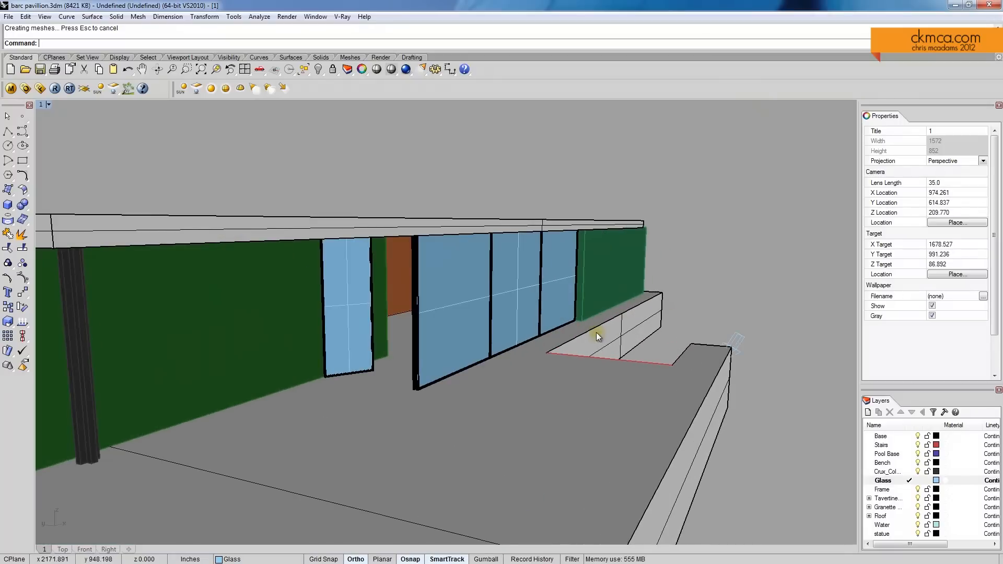
right_click_drag(532, 341, 540, 322, "shift")
scroll(579, 324, "down", 4)
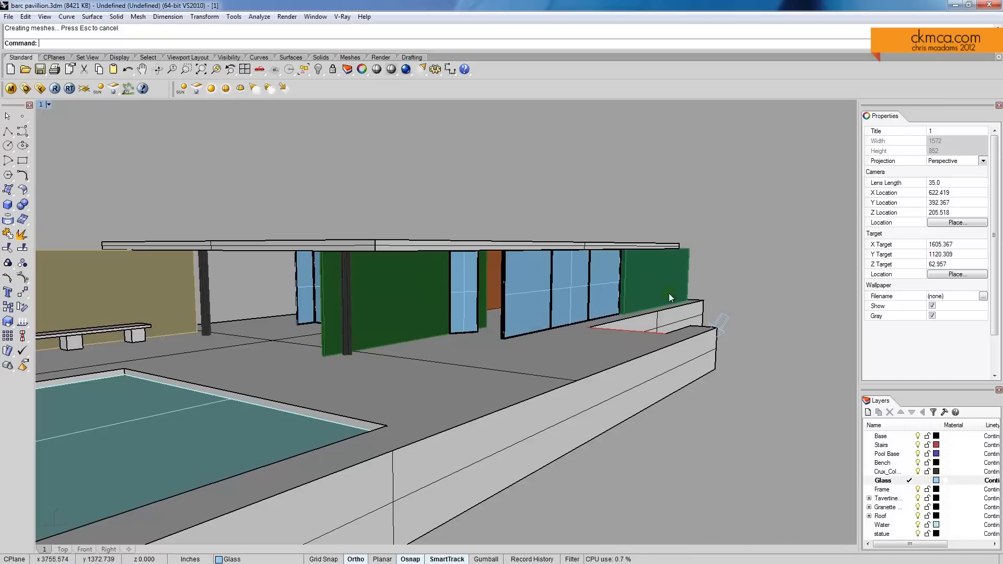
Step: Delete the directional sun light beside the terrace's outer wall
mouse_move(486, 322)
right_mouse_down()
mouse_move(485, 334)
mouse_move(504, 325)
right_mouse_up()
scroll(688, 297, "up", 2)
left_click_drag(763, 301, 732, 315)
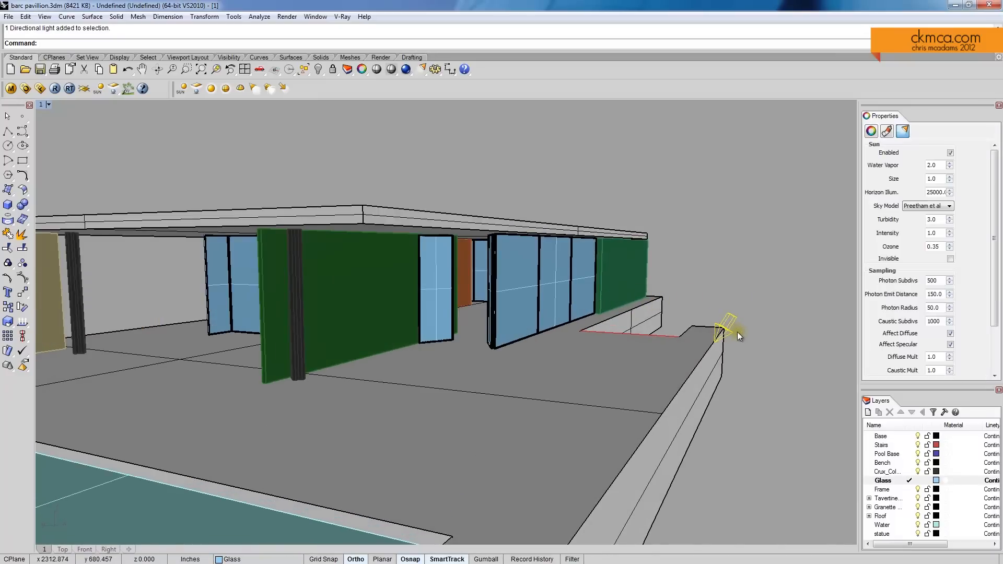
key("Delete")
Step: Select the two parallel large glass surfaces of the double glazed wall facing the pool
scroll(440, 346, "up", 10)
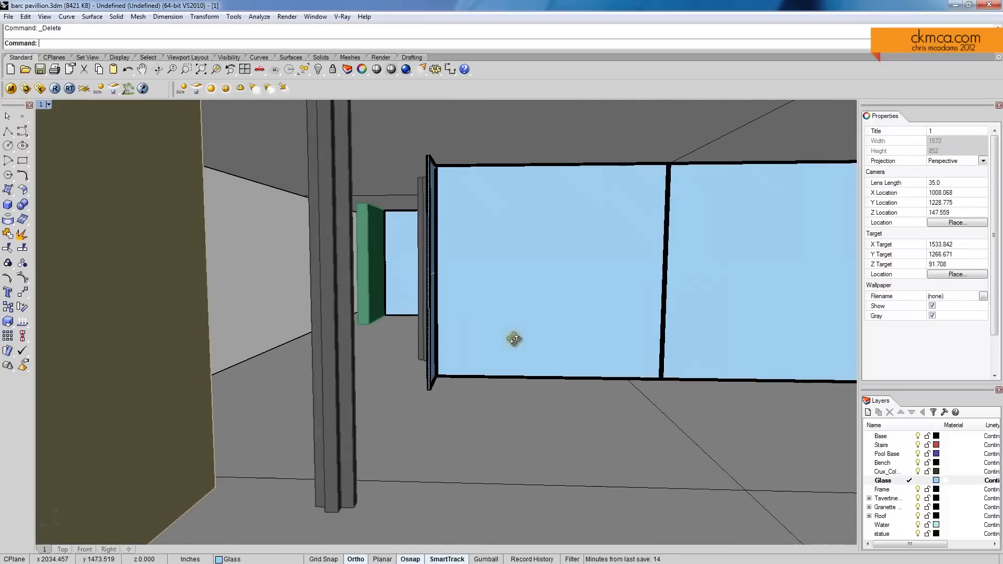
right_click_drag(514, 339, 481, 344)
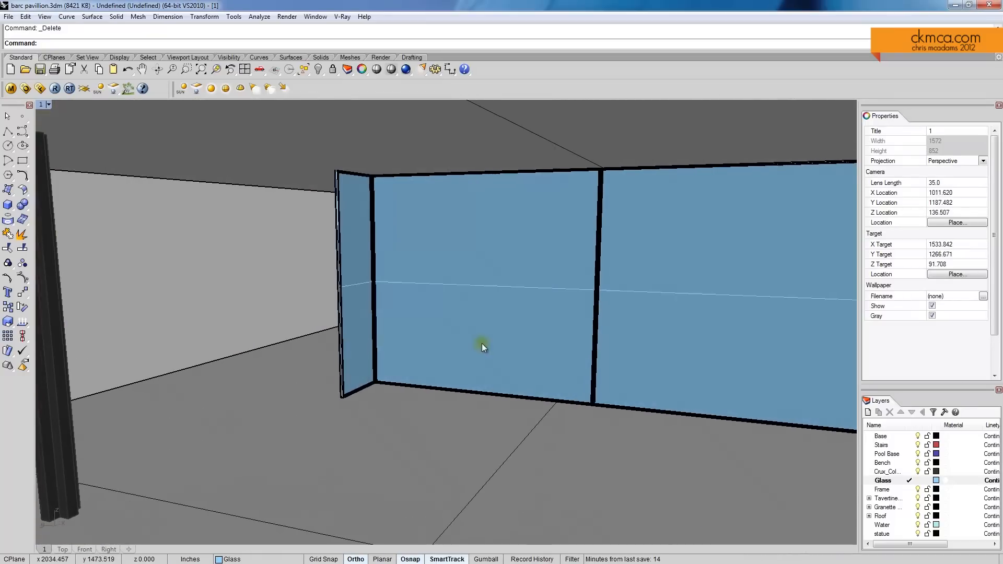
left_click(467, 305)
right_click_drag(467, 306, 294, 274)
left_click(297, 276, "shift")
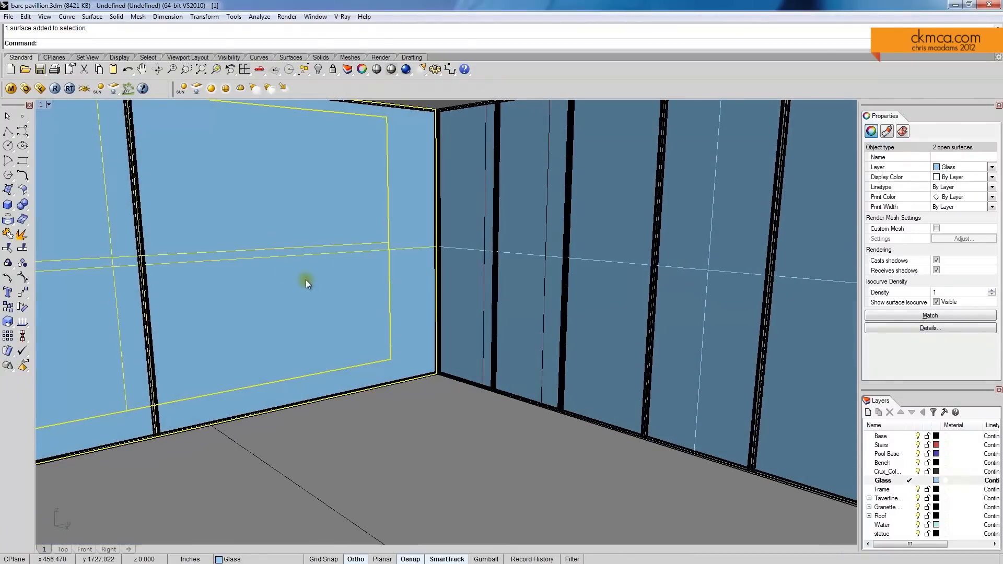
Step: Duplicate the Glass material in the V-Ray Material Editor
left_click(11, 90)
left_click_drag(626, 203, 441, 195)
left_click_drag(460, 330, 465, 361)
right_click(374, 329)
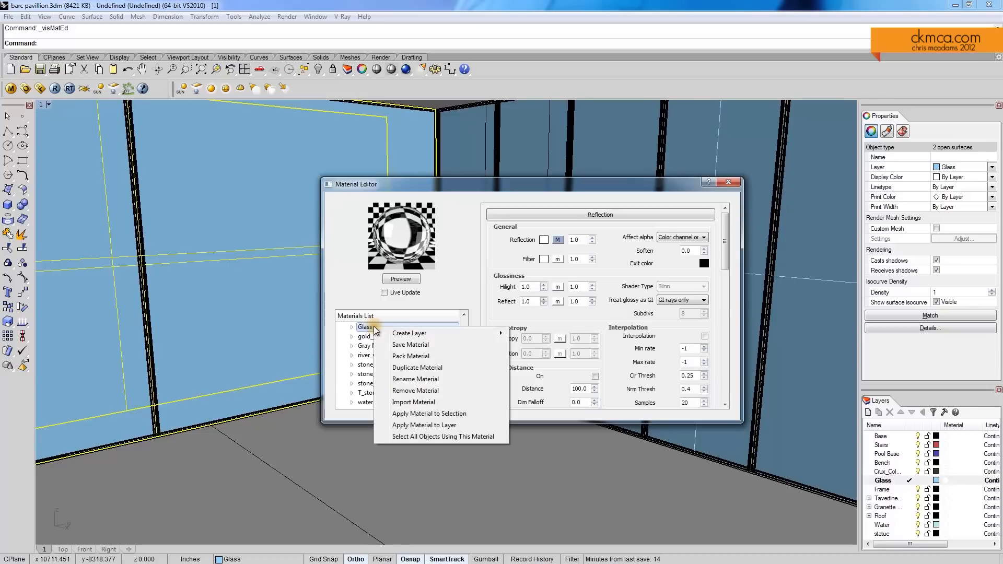
left_click(438, 371)
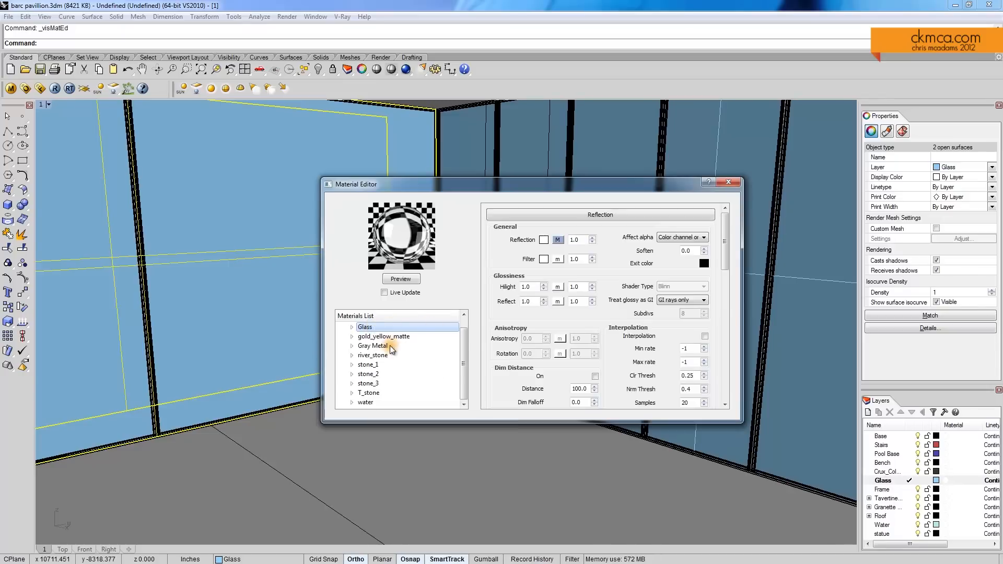
Step: Rename the duplicated glass material as FROSTED GLASS
right_click(373, 349)
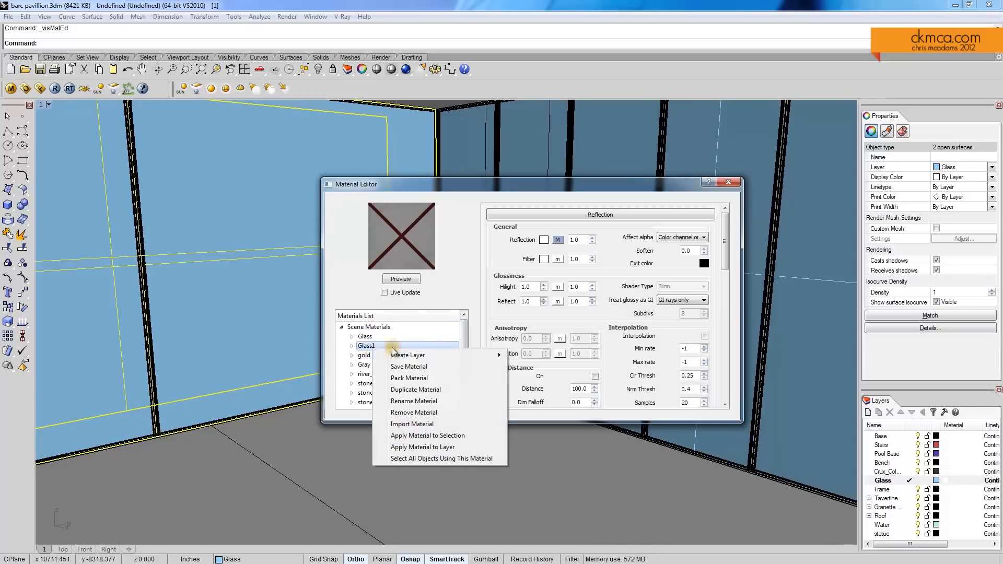
left_click(433, 402)
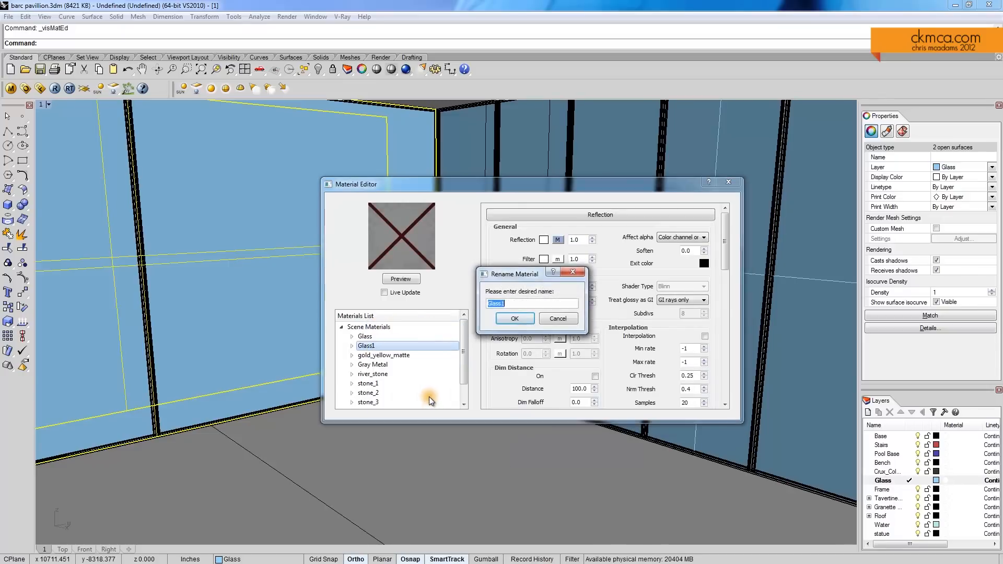
type("FROSTED")
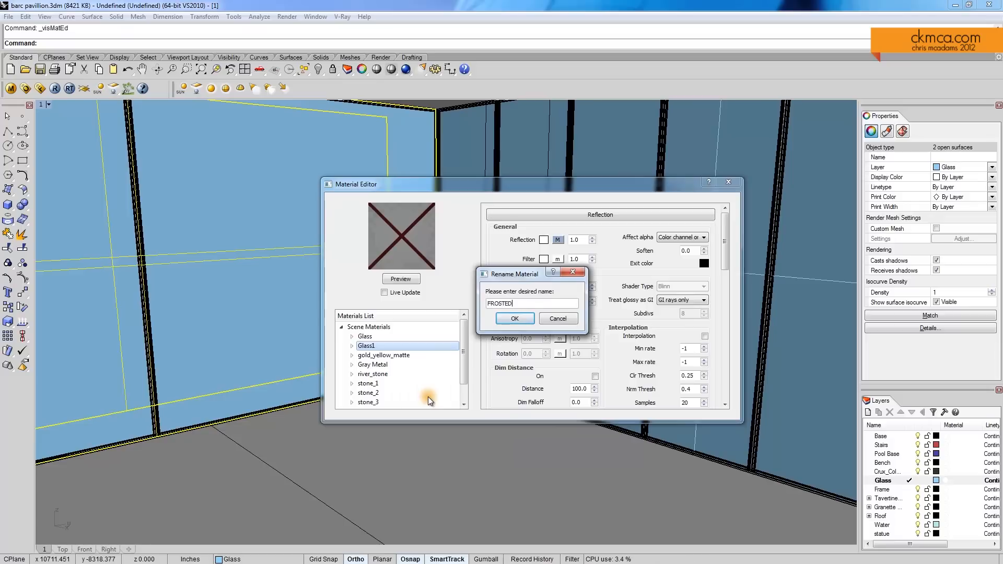
type(" GLASS")
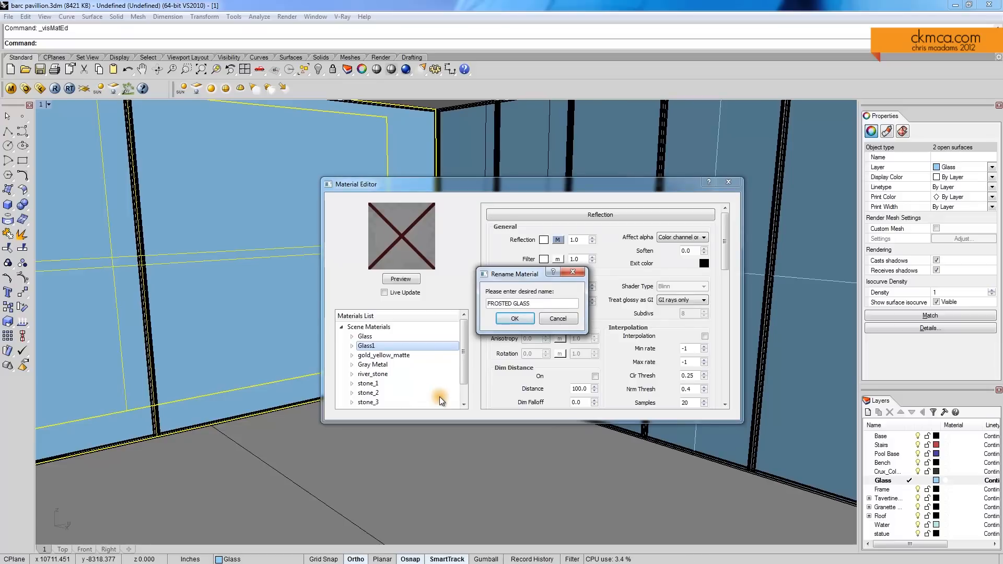
left_click(515, 318)
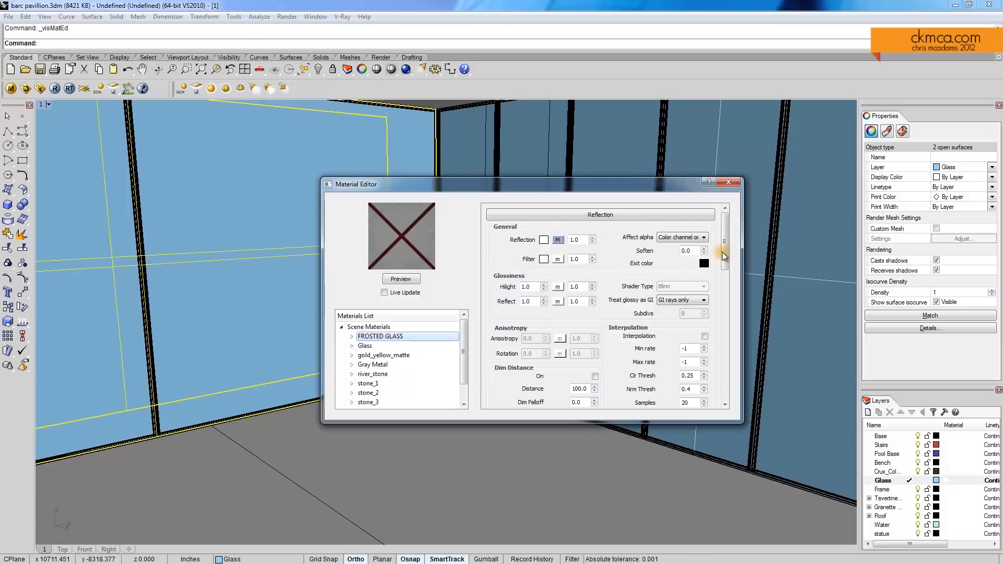
Step: Set the FROSTED GLASS diffuse transparency colour to mid gray (RGB 117, 117, 117) and refresh the material preview
scroll(722, 252, "down", 5)
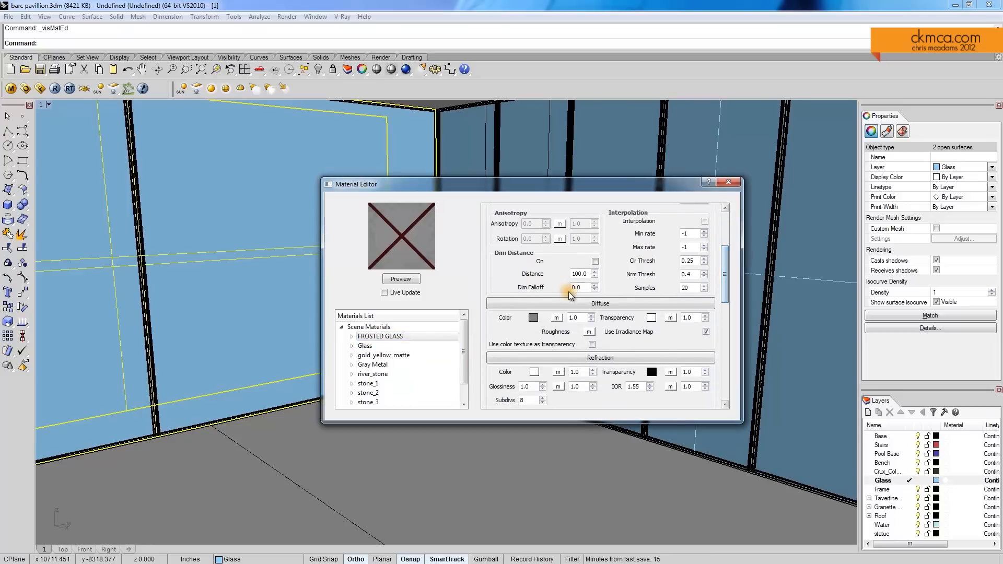
left_click(651, 318)
left_click_drag(592, 278, 612, 274)
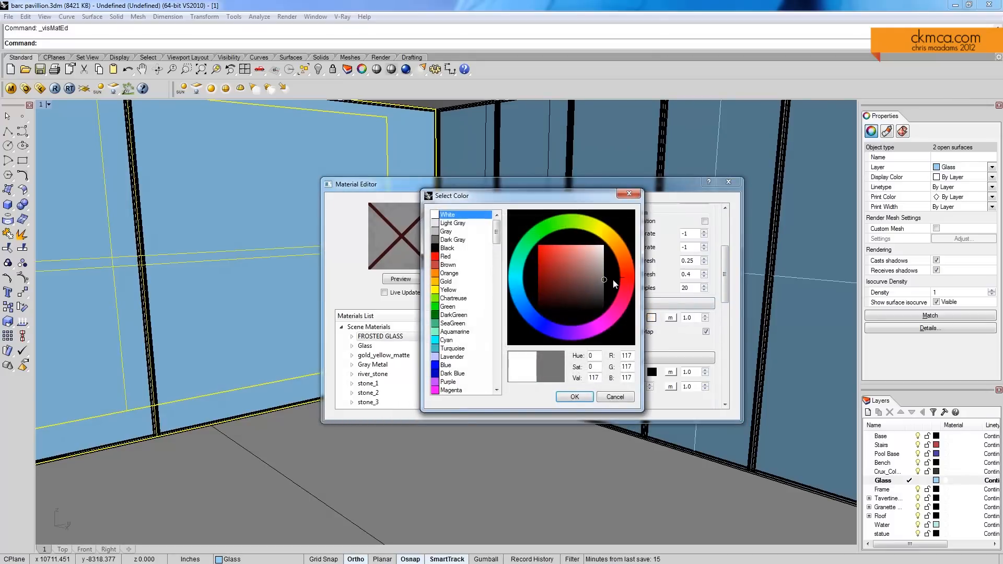
left_click(574, 397)
left_click(401, 279)
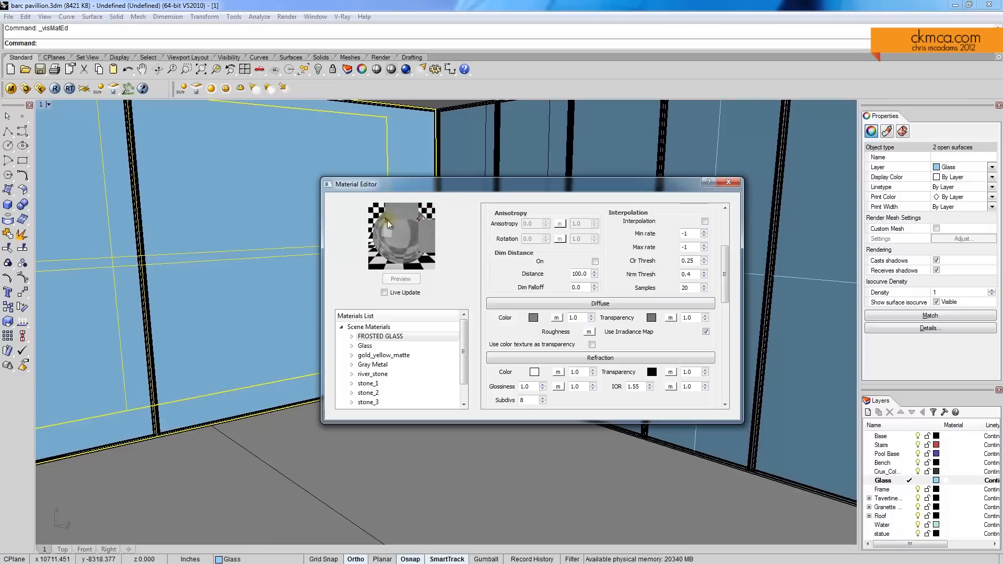
Step: Set the FROSTED GLASS diffuse colour to white (RGB 255, 255, 255) and refresh the material preview
left_click(533, 318)
left_click(605, 244)
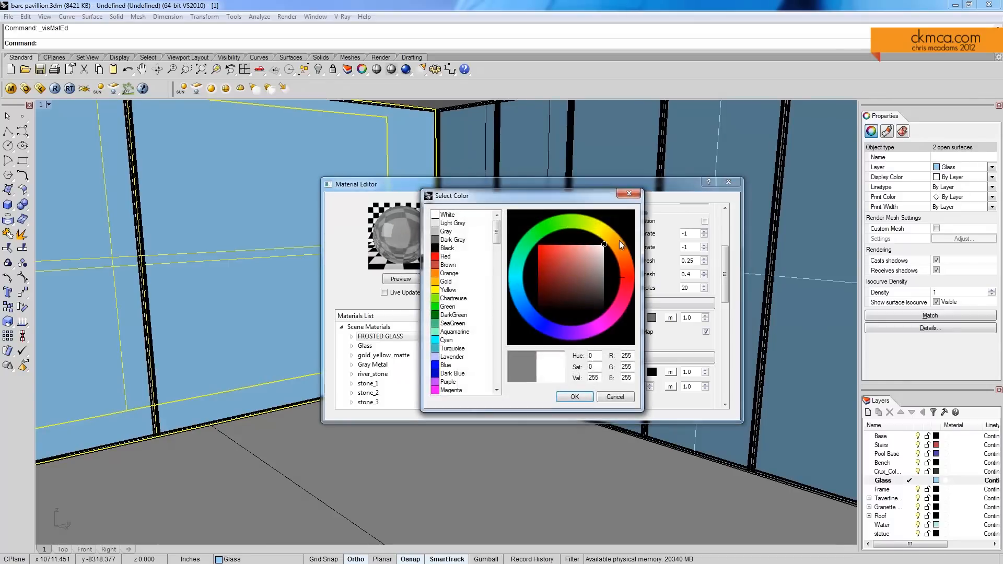
left_click(573, 397)
left_click(402, 279)
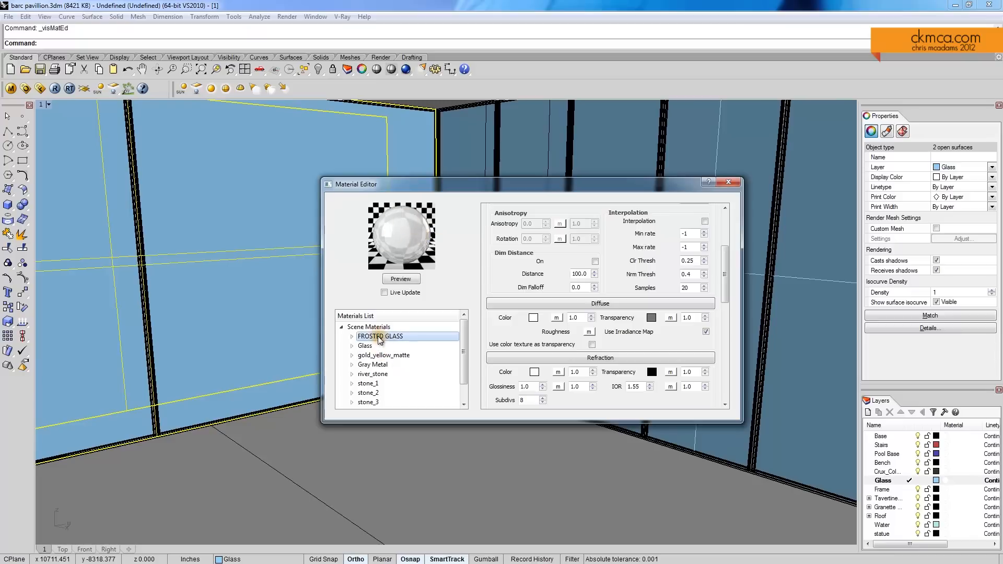
Step: Apply FROSTED GLASS to the selected glass surfaces and close the Material Editor
right_click(394, 337)
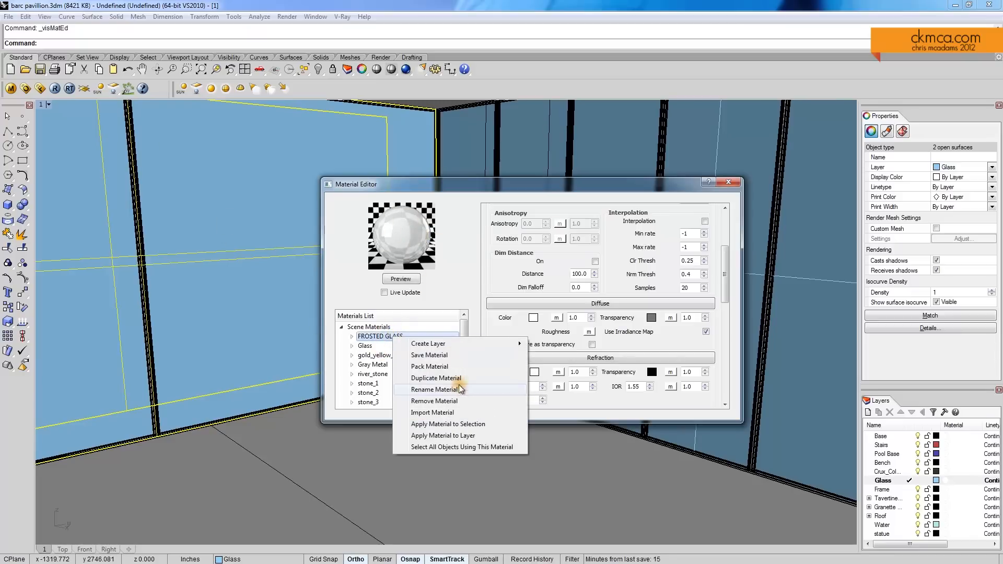
left_click(467, 424)
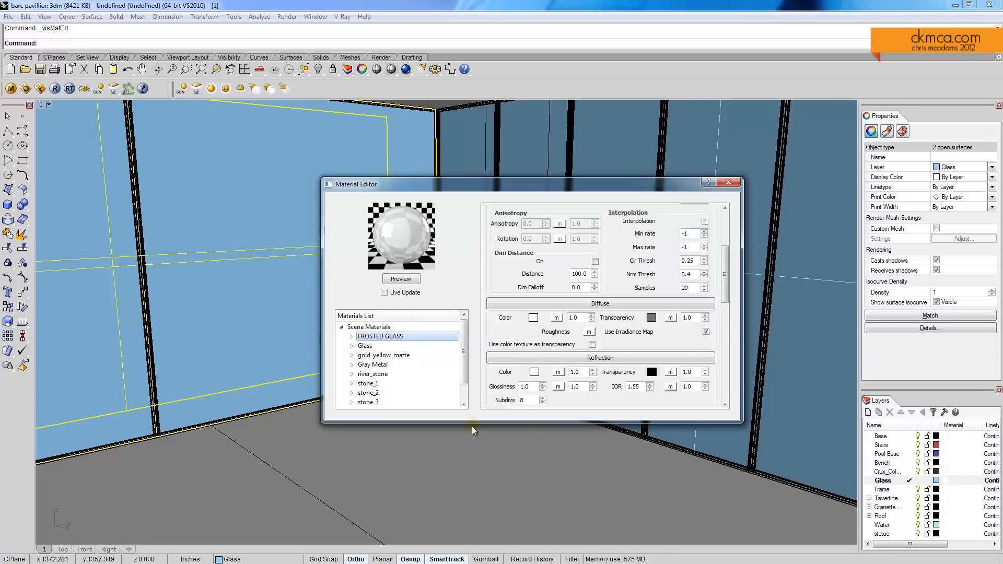
left_click(727, 182)
Step: Frame a low perspective view along the bench wall and pool toward the frosted glass panes
right_click_drag(528, 246, 510, 263)
scroll(442, 265, "down", 5)
scroll(464, 265, "down", 4)
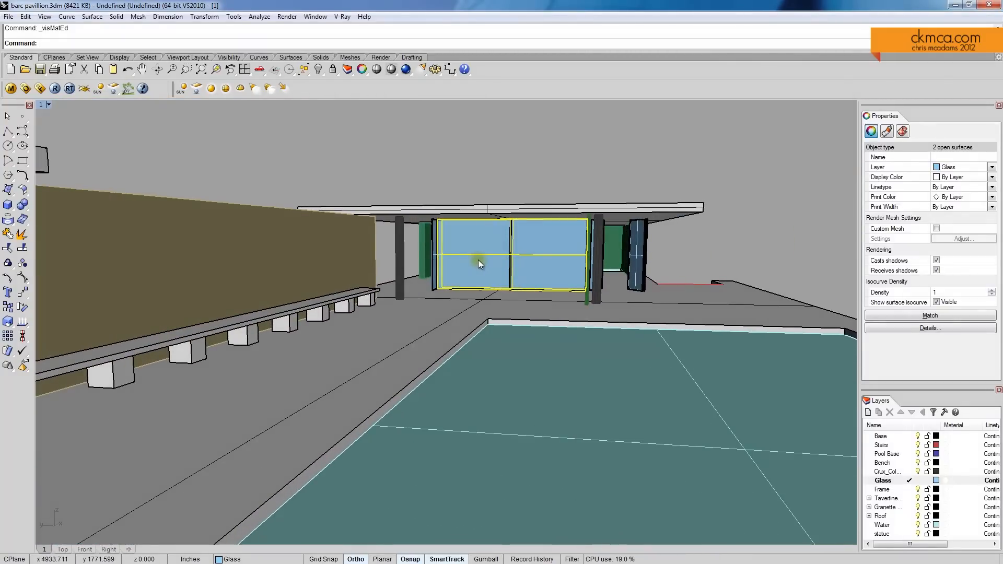
right_click_drag(481, 263, 515, 257, "shift")
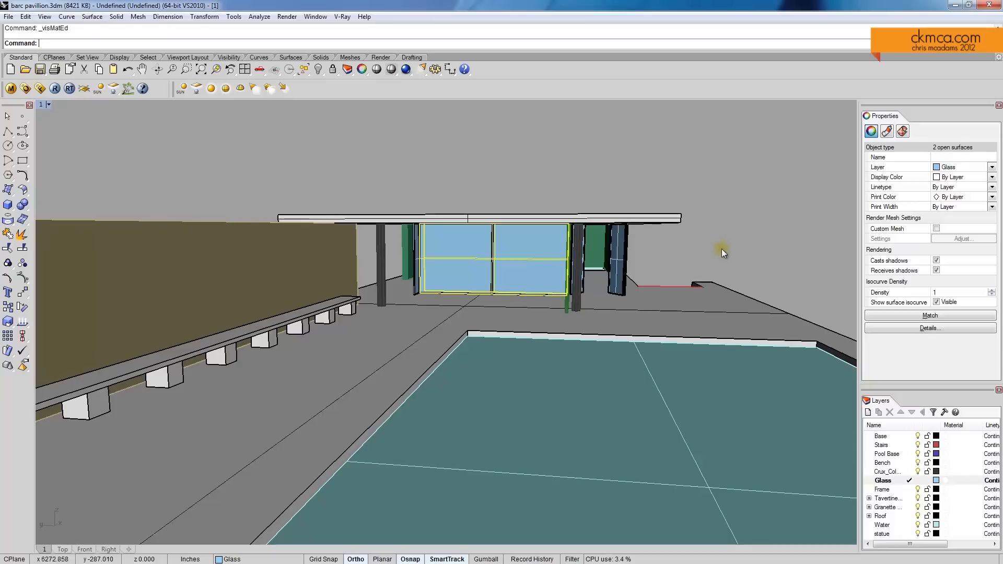
mouse_move(410, 264)
right_mouse_down()
mouse_move(424, 251)
mouse_move(391, 286)
mouse_move(392, 264)
mouse_move(383, 265)
mouse_move(422, 266)
right_mouse_up()
right_click_drag(332, 221, 332, 220)
right_click_drag(406, 241, 446, 277, "shift")
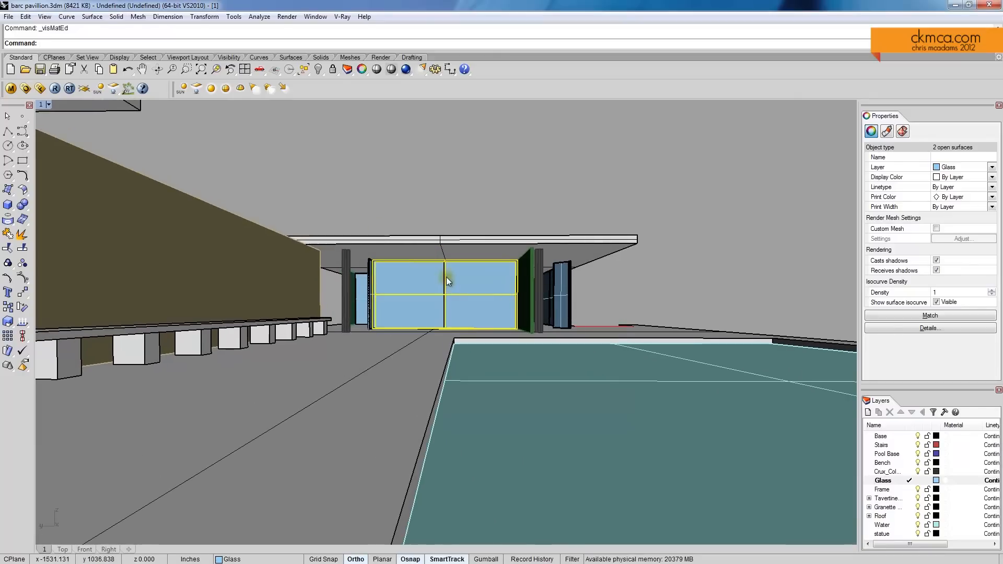
Step: Set the perspective viewport's camera lens length to 24 mm
left_click(48, 105)
left_click(122, 447)
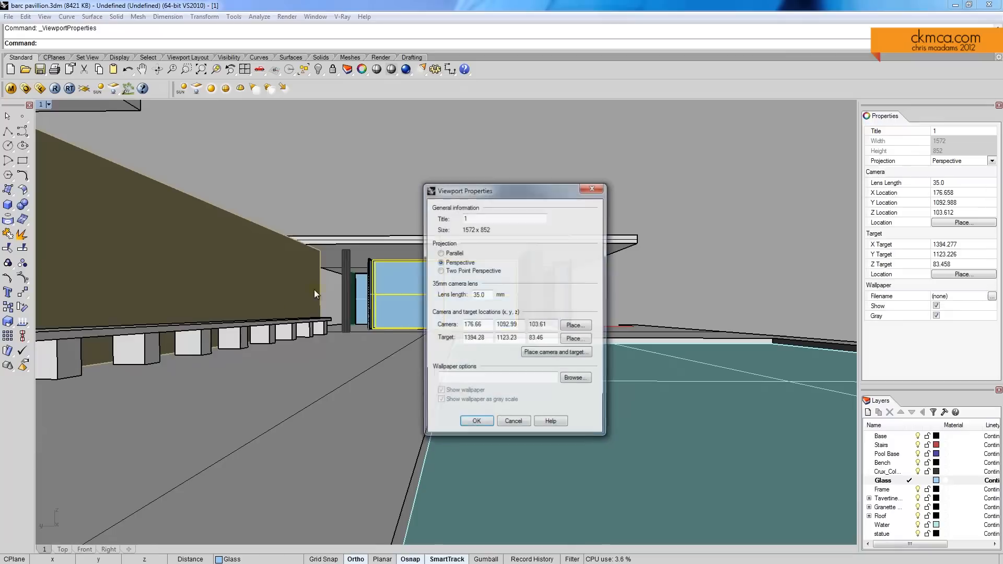
left_click_drag(473, 295, 490, 295)
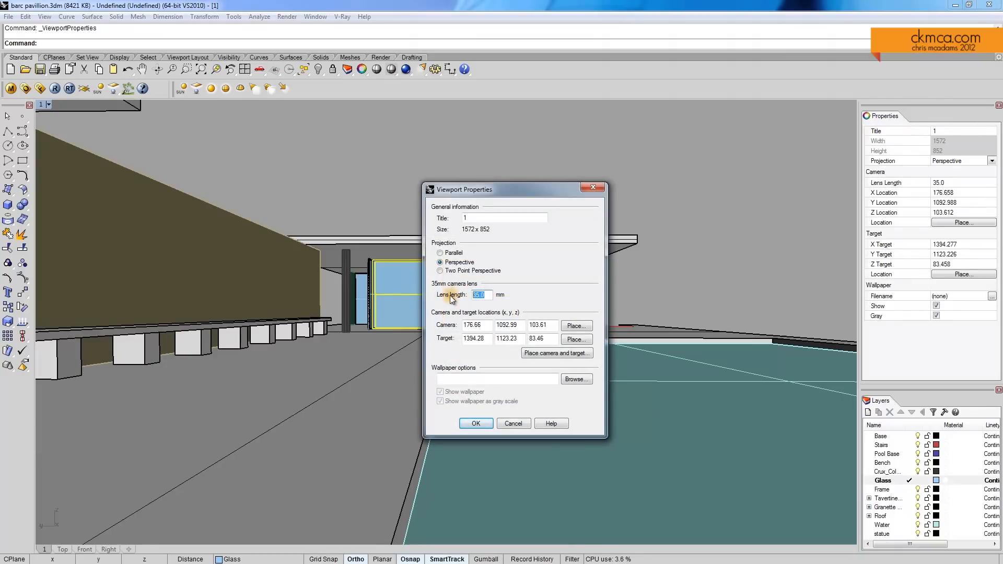
type("24")
left_click(476, 423)
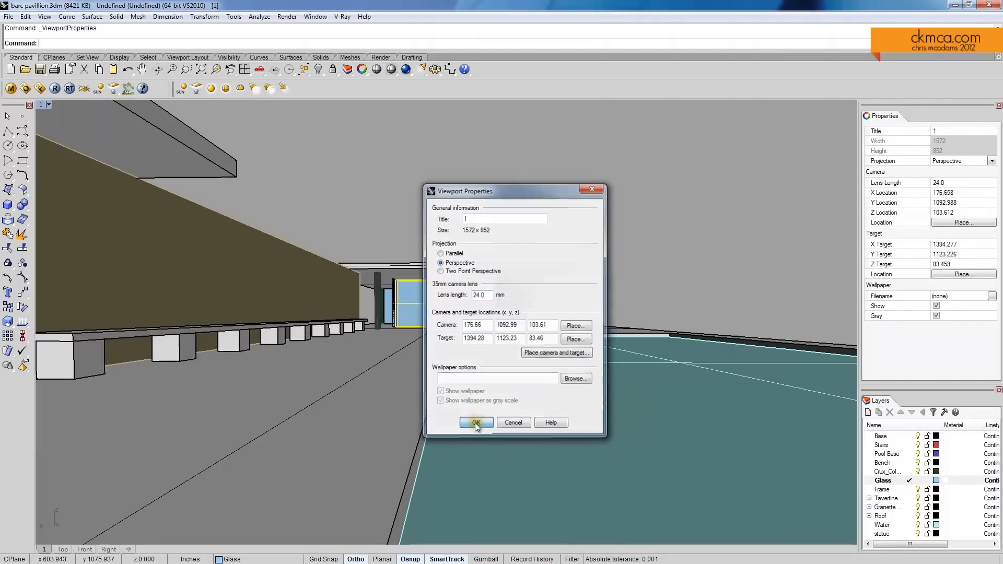
Step: Reframe the wide-angle view to include the near end of the bench wall and the glazing beside it
right_click_drag(456, 355, 481, 358, "shift")
scroll(478, 351, "down", 5)
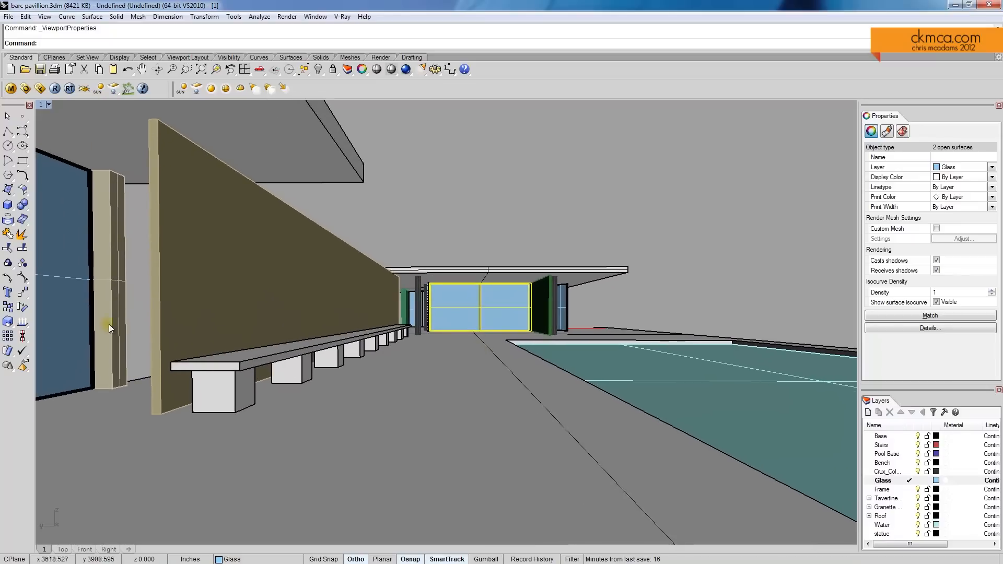
mouse_move(472, 353)
right_mouse_down("shift")
mouse_move(455, 351)
mouse_move(470, 346)
right_mouse_up("shift")
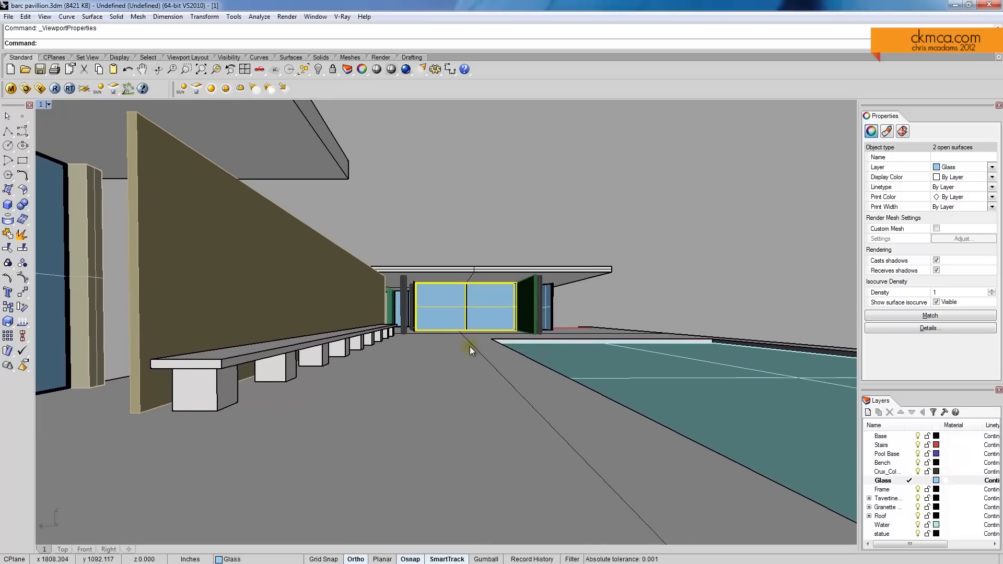
Step: Clear the selection and save the current view as a named view called 2
left_click(442, 219)
left_click(42, 104)
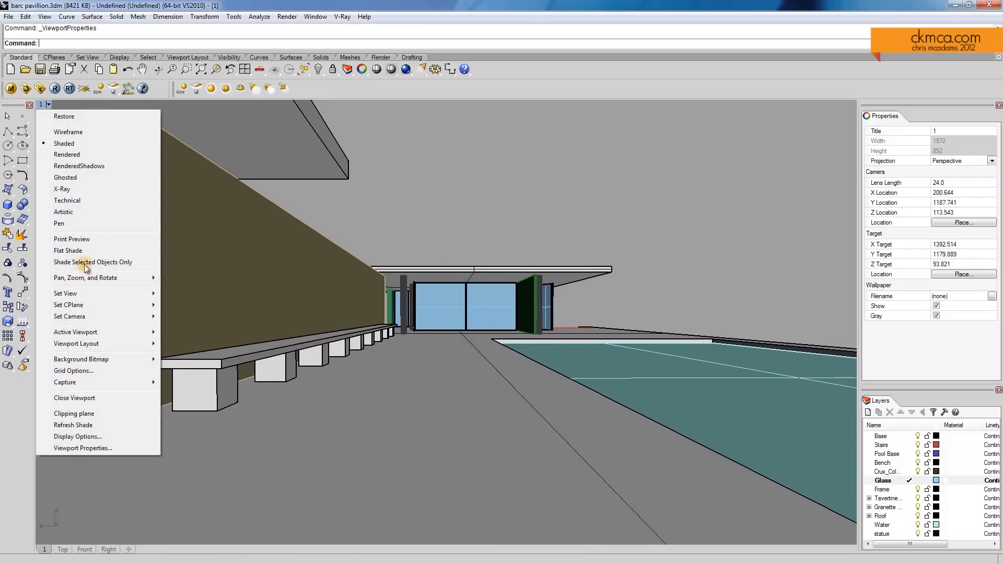
mouse_move(83, 296)
left_click(197, 405)
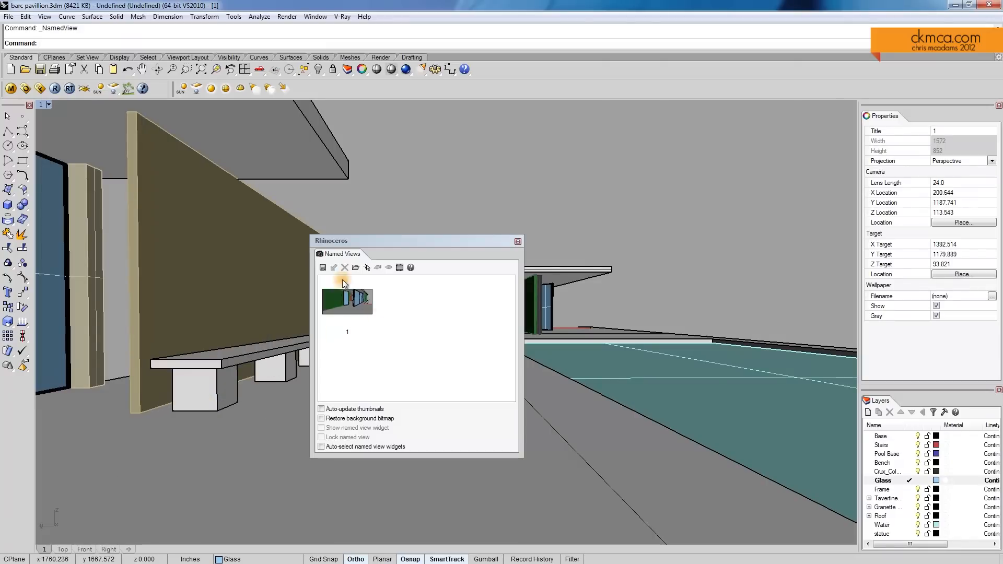
left_click(323, 267)
left_click(491, 303)
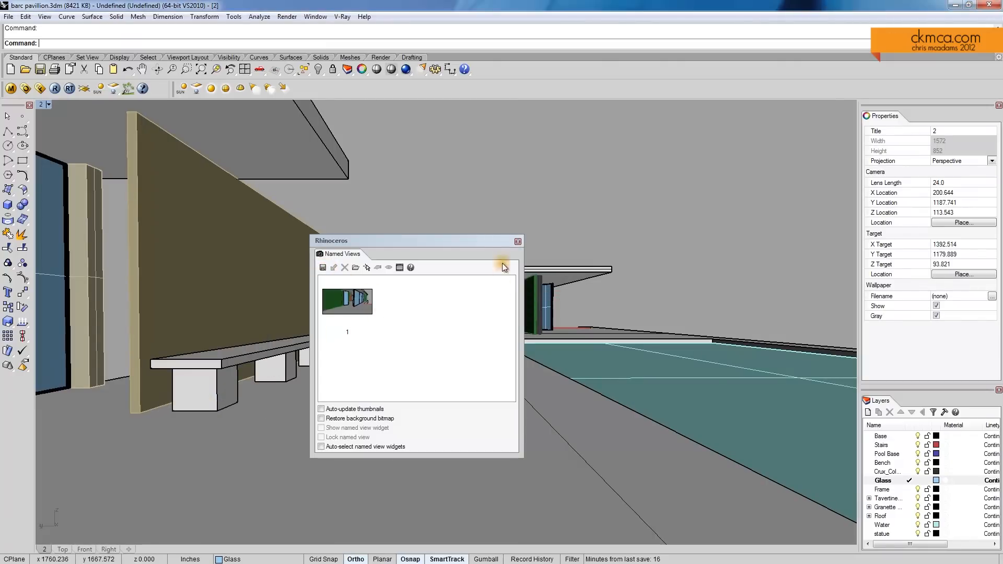
left_click(517, 242)
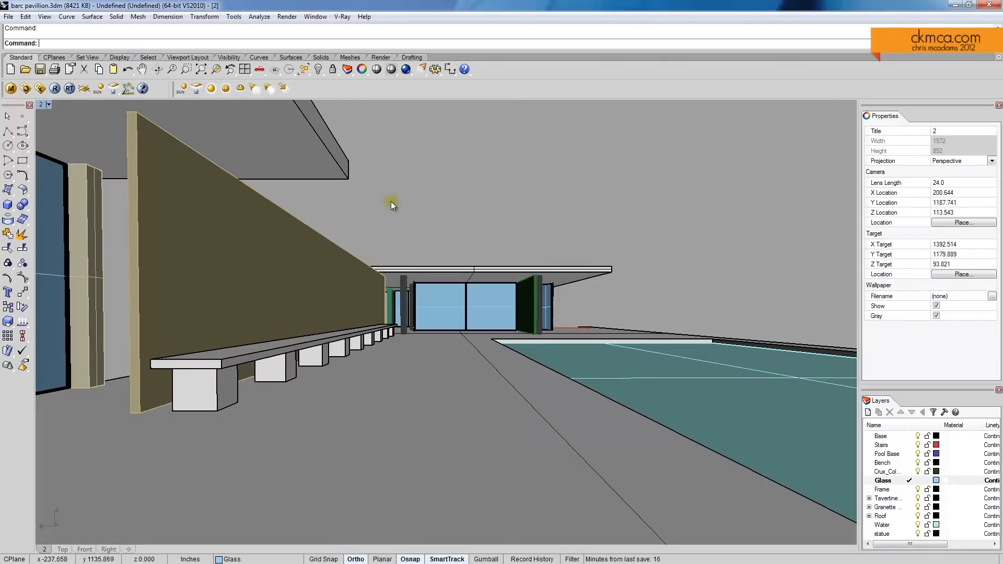
Step: Load DH041LP.hdr as a TexBitmap texture for the GI skylight environment and preview it
left_click(25, 89)
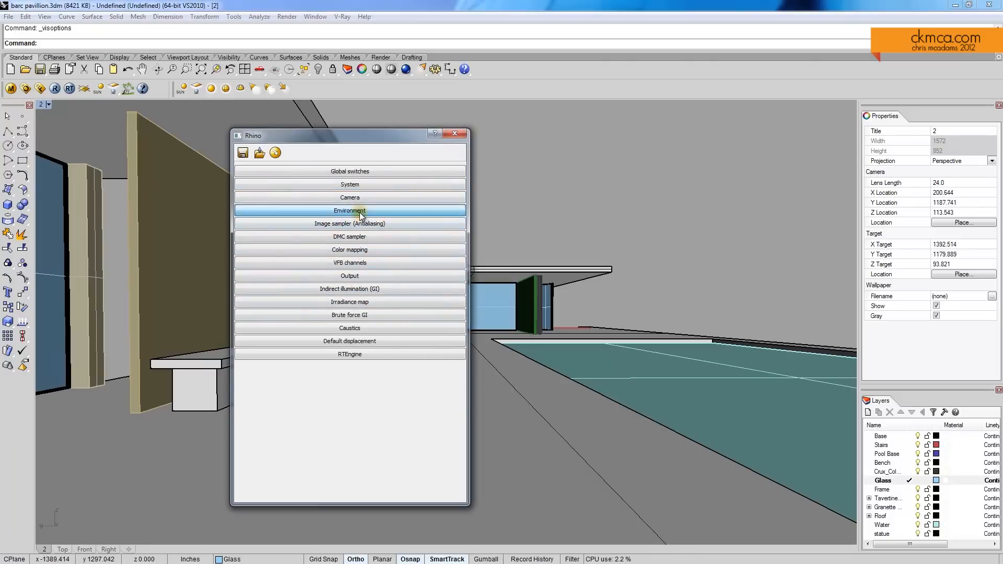
left_click(314, 211)
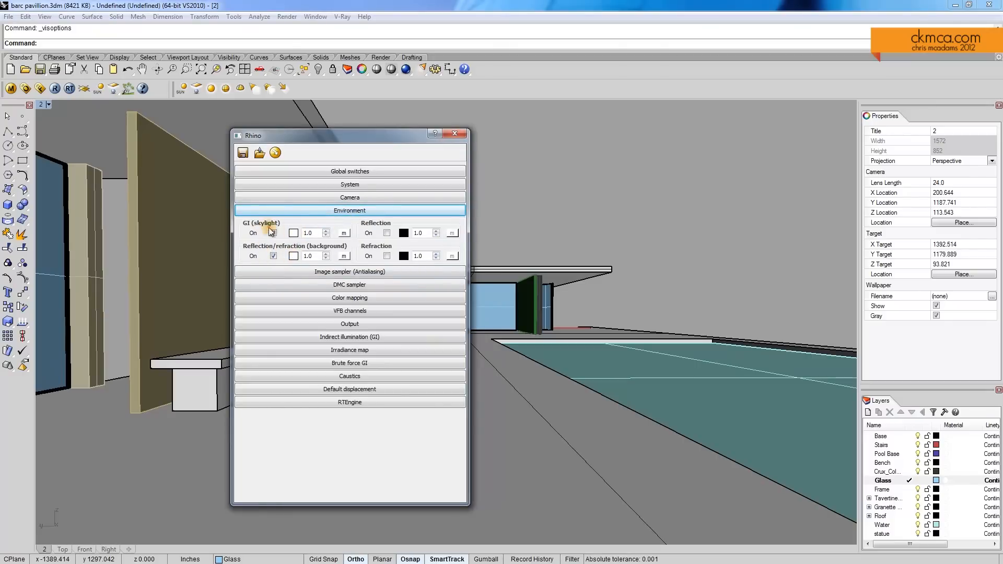
left_click(343, 234)
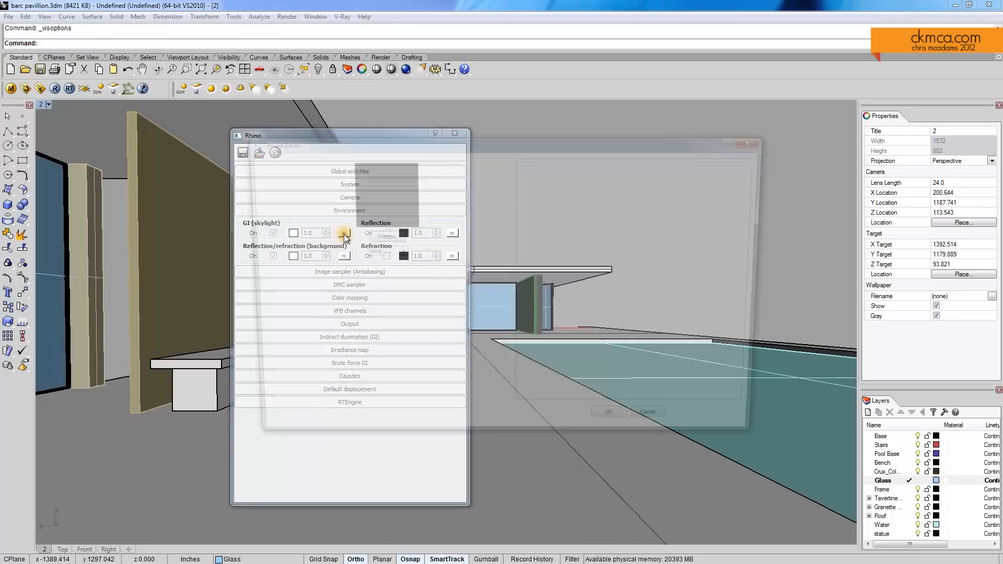
left_click(395, 252)
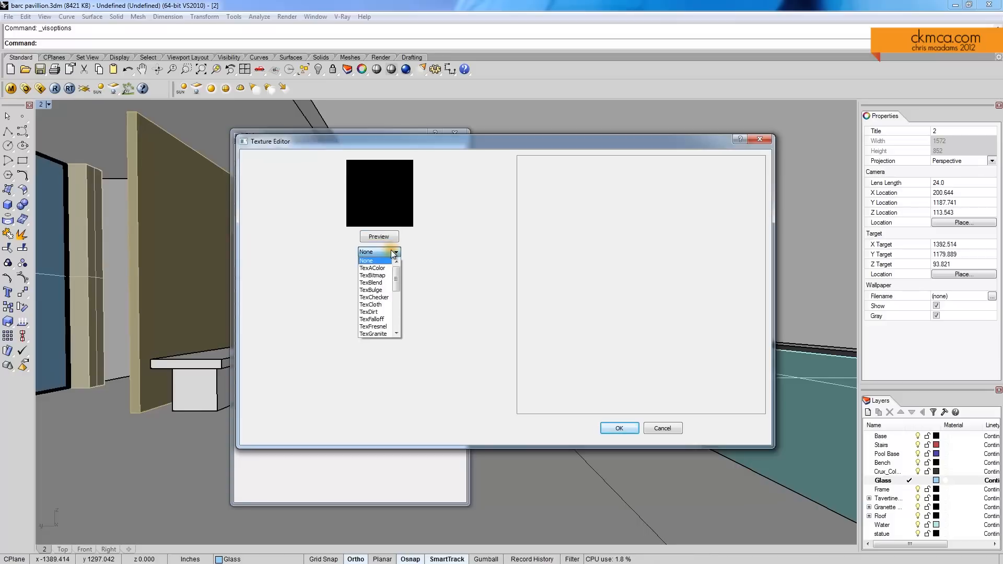
left_click(382, 277)
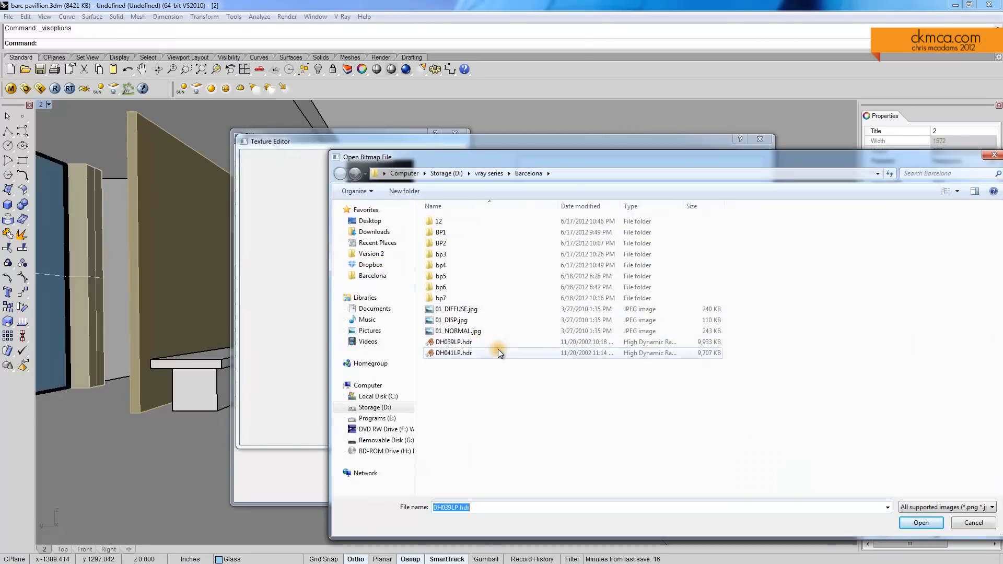
left_click(479, 342)
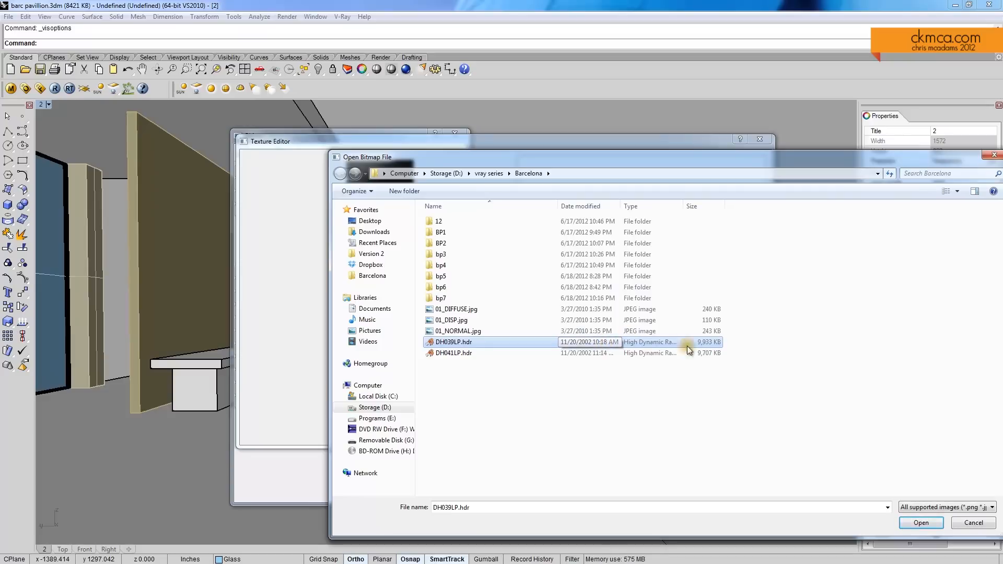
left_click(453, 354)
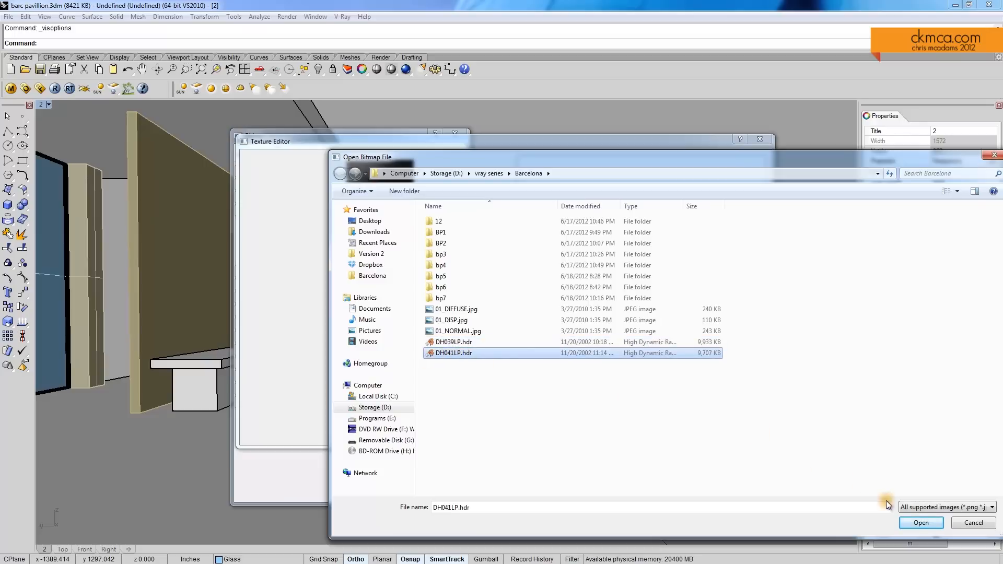
left_click(906, 522)
left_click(381, 237)
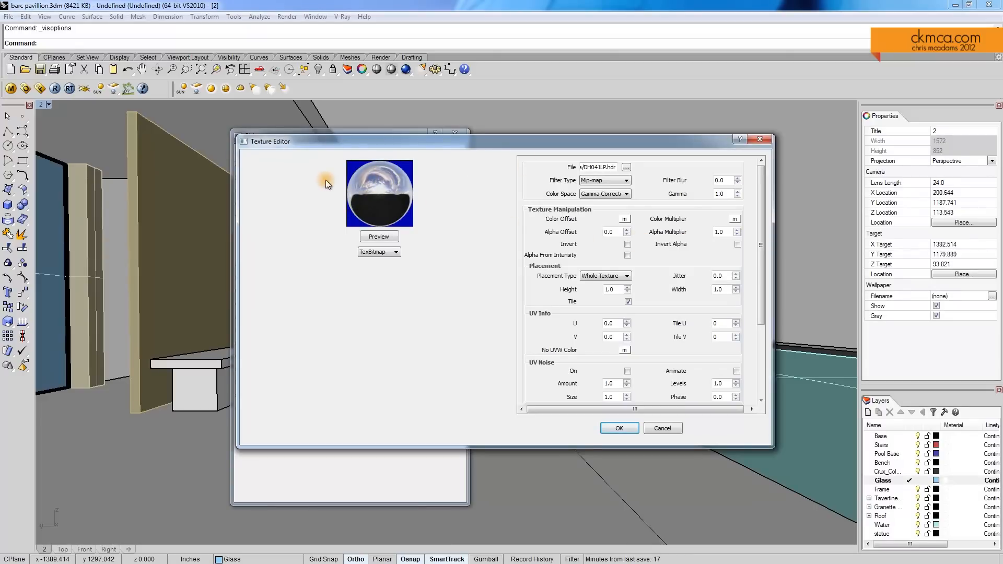
Step: Set the skylight texture's UVW type to UVWGenEnvironment with Mirror Ball mapping and update its preview
left_click_drag(761, 224, 763, 314)
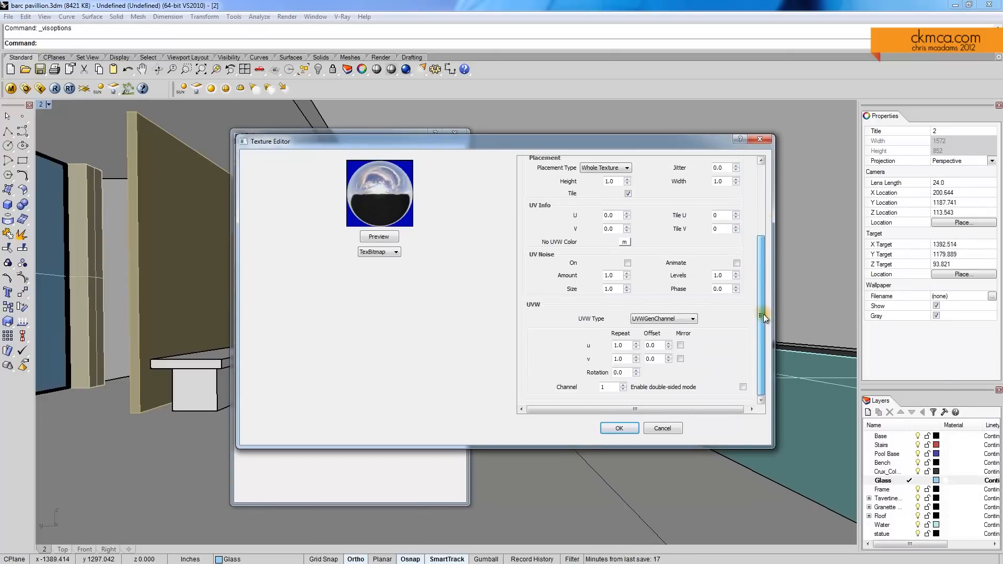
left_click(676, 318)
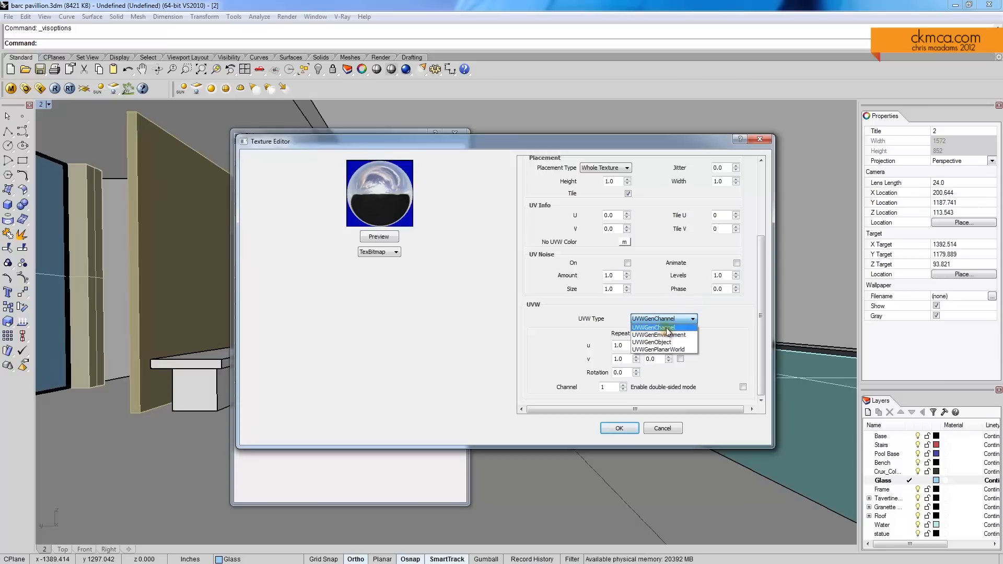
left_click(668, 334)
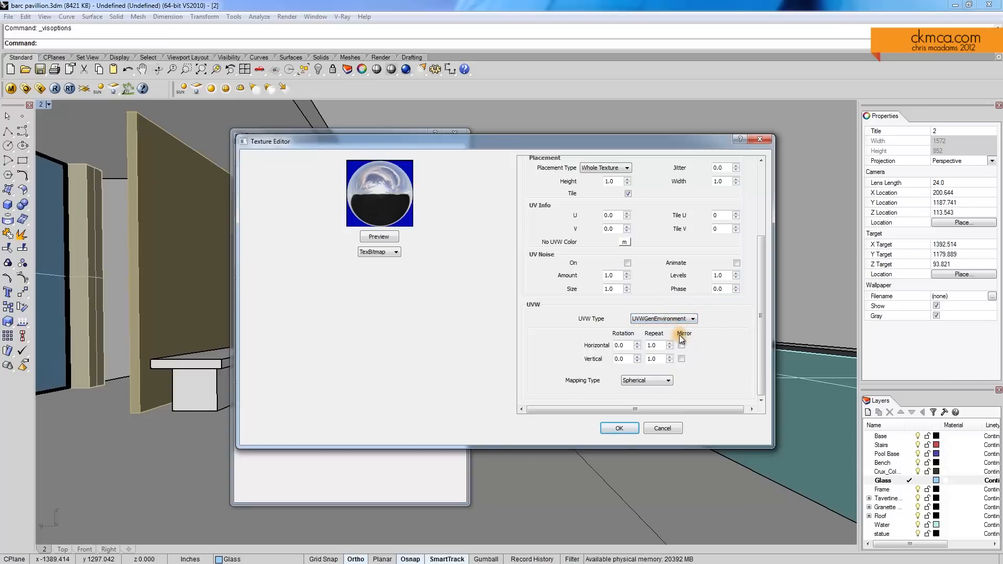
left_click(653, 380)
left_click(657, 379)
left_click(645, 378)
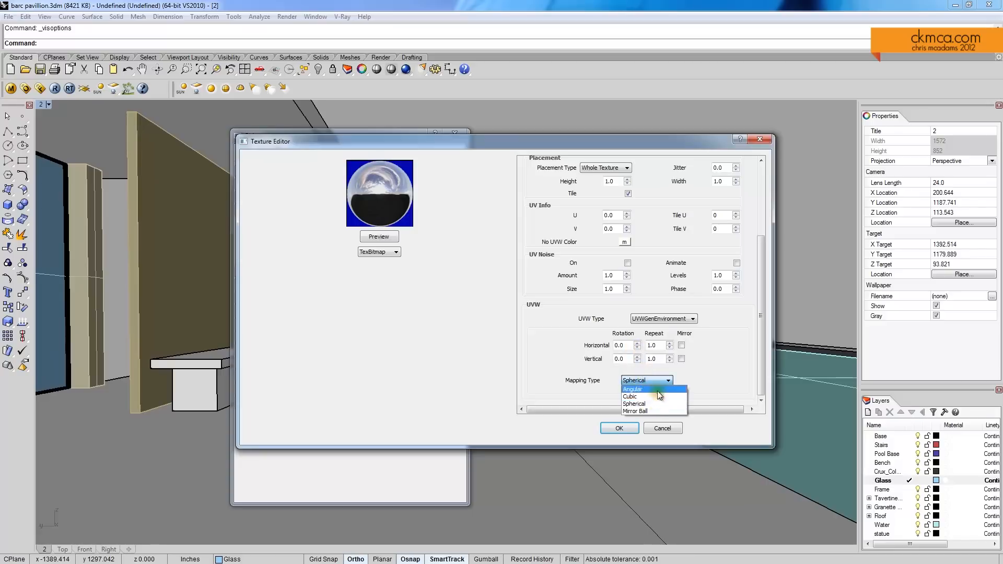
left_click(637, 412)
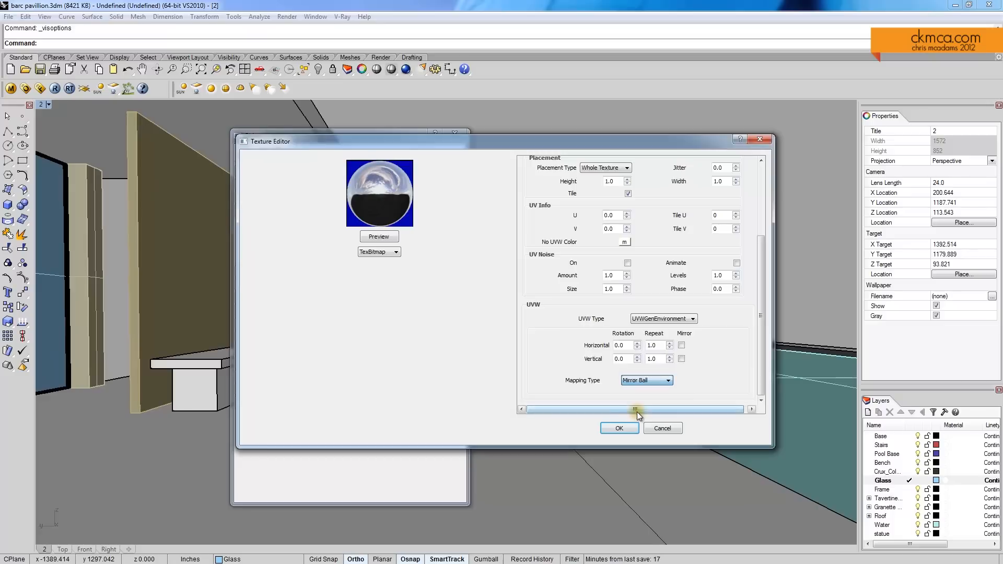
left_click(377, 237)
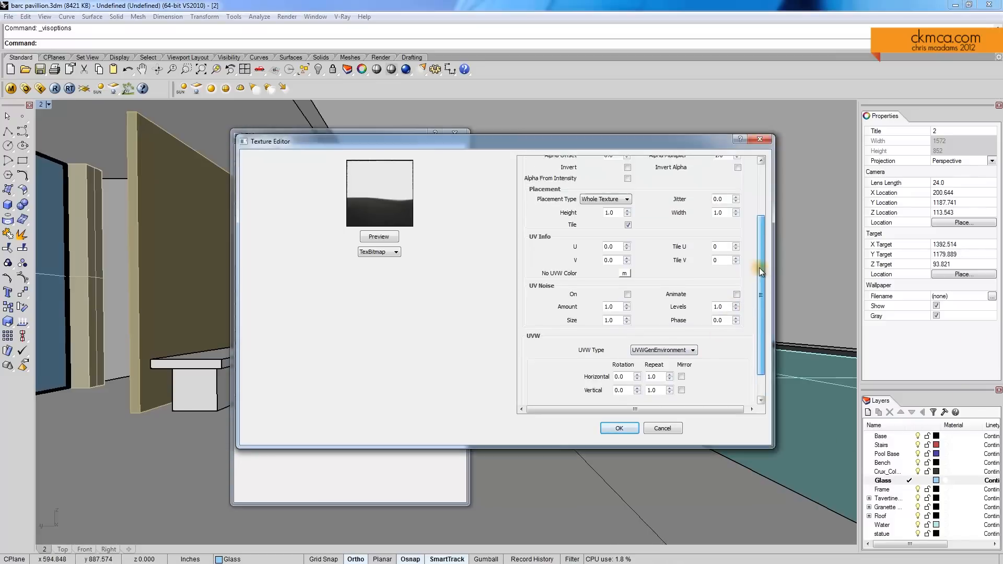
Step: Keep the skylight texture's color space as Gamma Corrected, set its gamma to 2.2 and accept the texture
left_click_drag(759, 267, 760, 182)
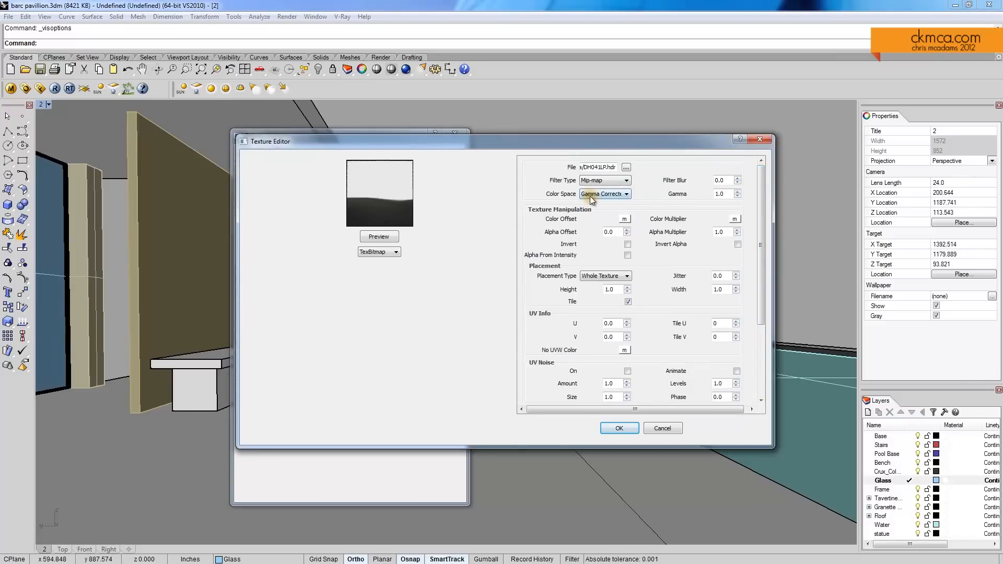
left_click(623, 194)
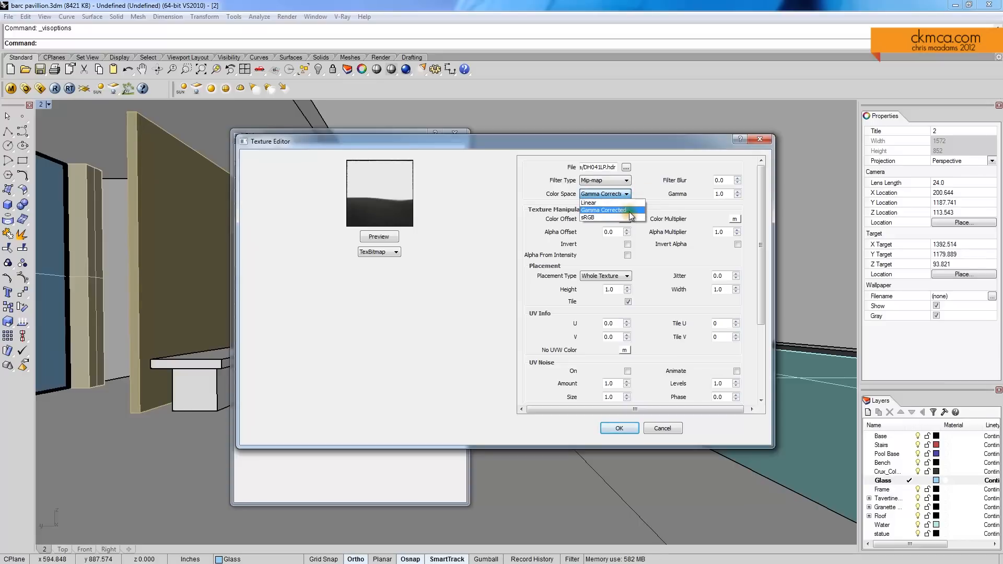
left_click(629, 210)
double_click(719, 193)
type("2.2")
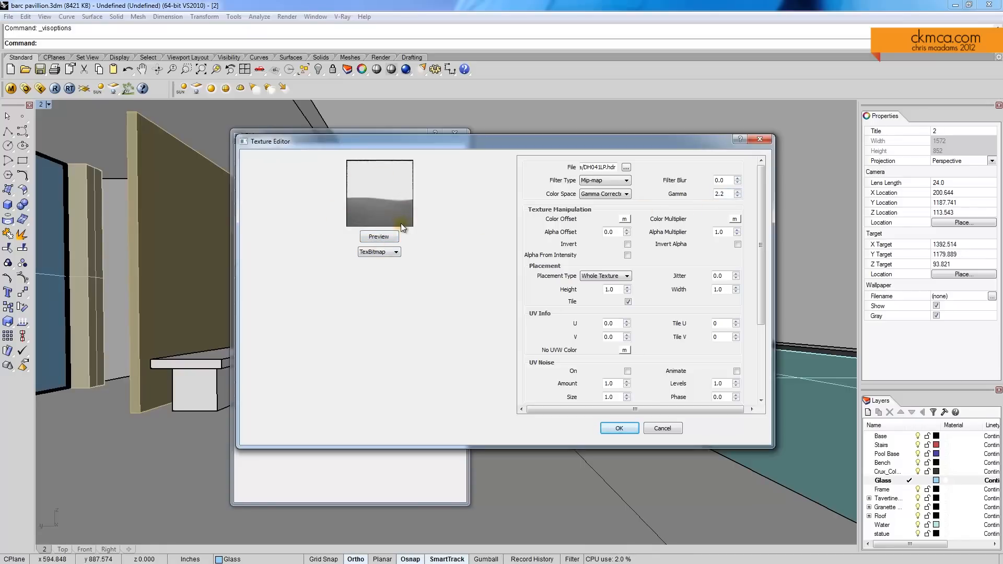
left_click(622, 428)
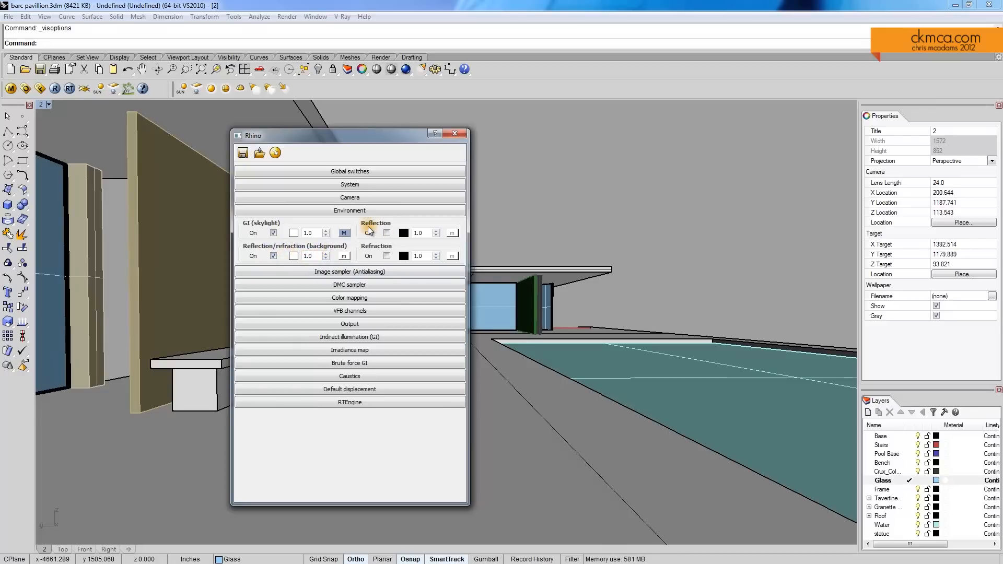
Step: Load DH041LP.hdr as a TexBitmap texture for the reflection/refraction background and set its gamma to 2.2
left_click(343, 256)
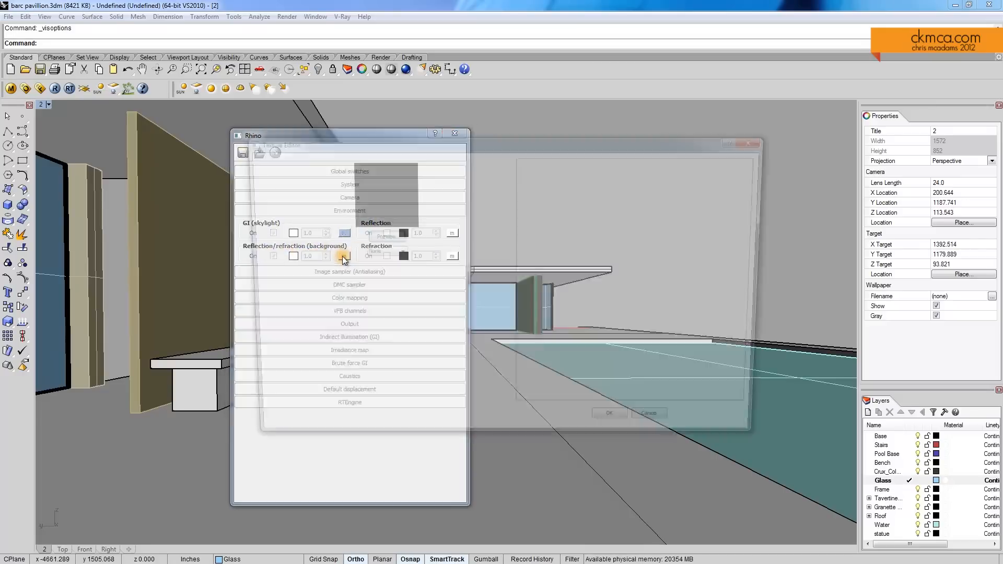
left_click(379, 252)
left_click(385, 275)
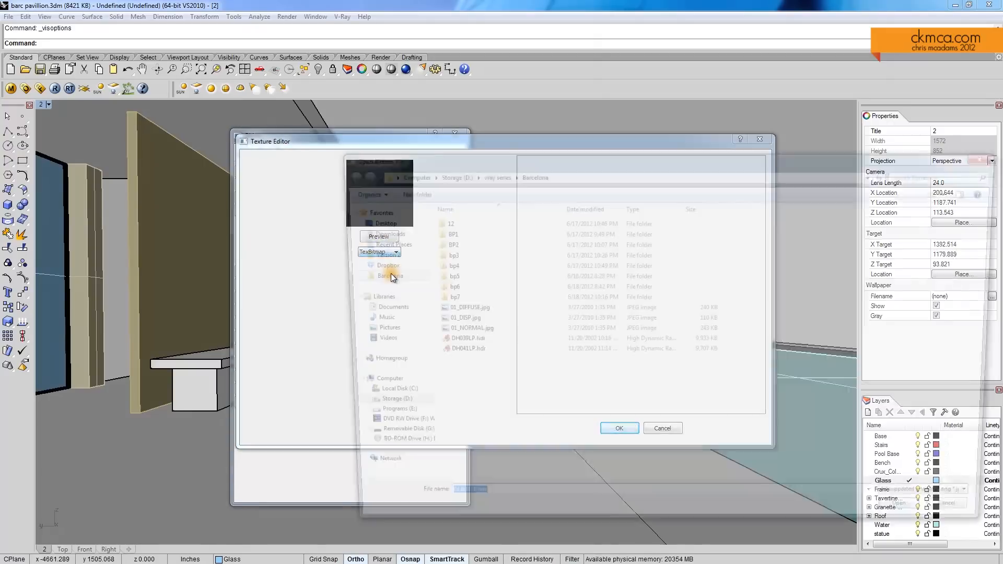
left_click(461, 353)
double_click(461, 352)
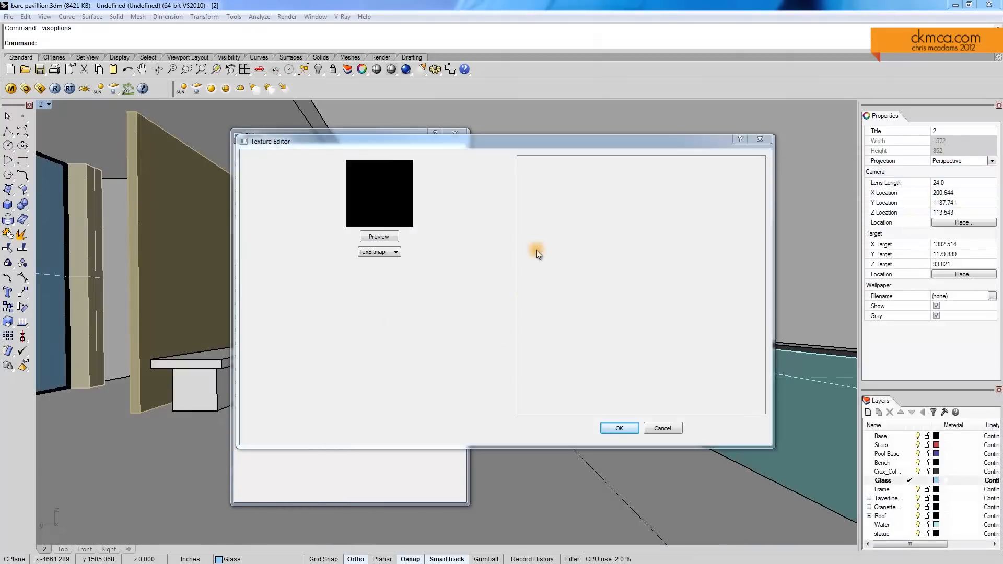
left_click(719, 195)
left_click_drag(719, 195, 669, 193)
type("2.2")
Step: Set the background texture's UVW type to UVWGenEnvironment with Mirror Ball mapping and accept it
left_click_drag(763, 225, 727, 294)
left_click(669, 319)
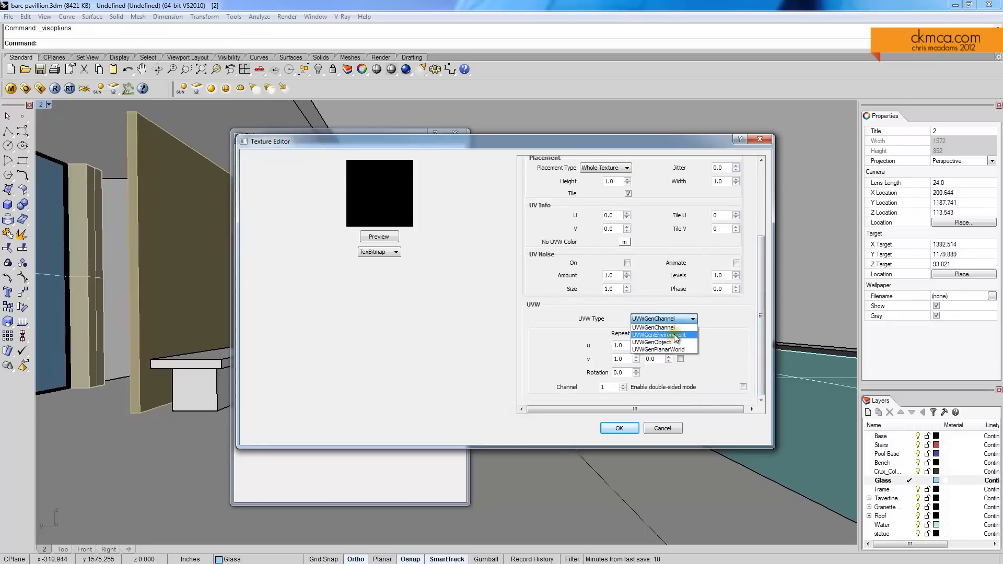
left_click(659, 335)
left_click(648, 381)
left_click(646, 413)
left_click(619, 428)
Step: Enable the separate Reflection environment, load DH041LP.hdr as its TexBitmap texture and open its gamma value for editing
left_click(387, 234)
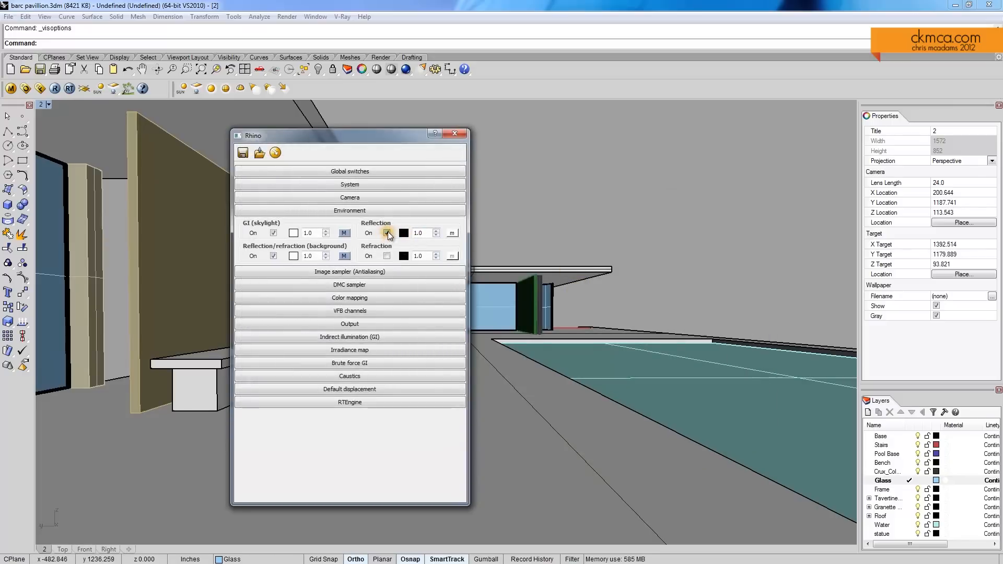
left_click(452, 234)
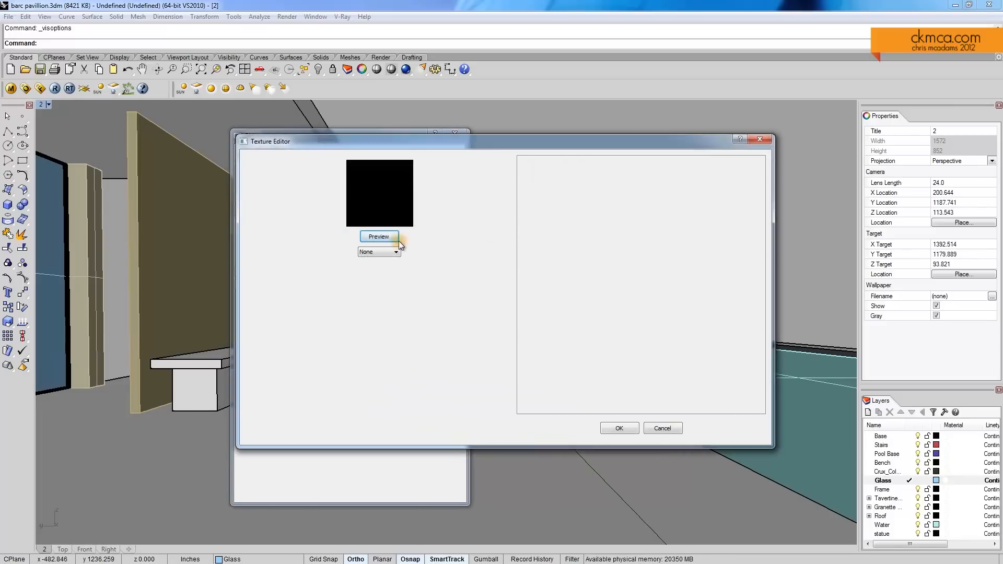
left_click(391, 251)
left_click(384, 275)
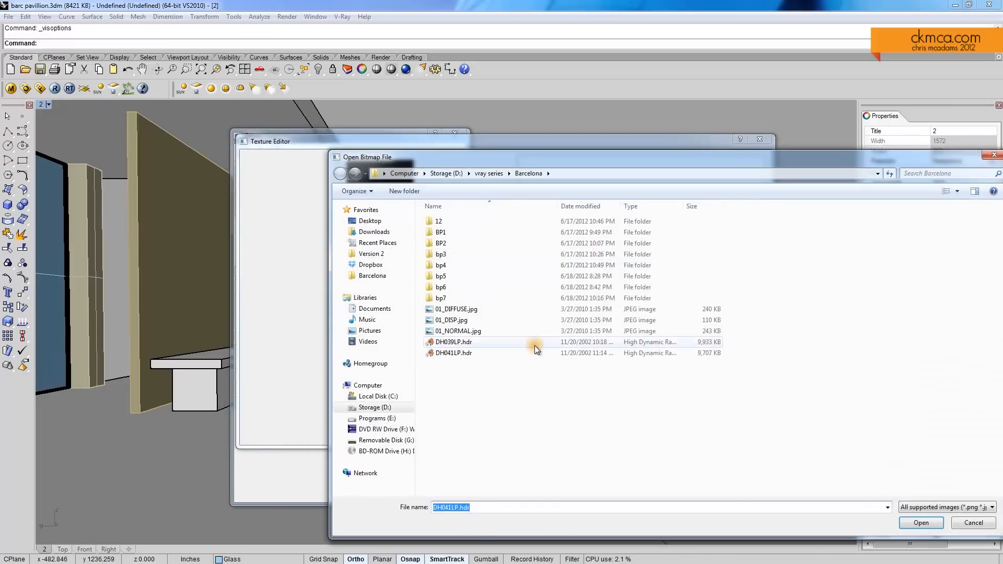
double_click(476, 351)
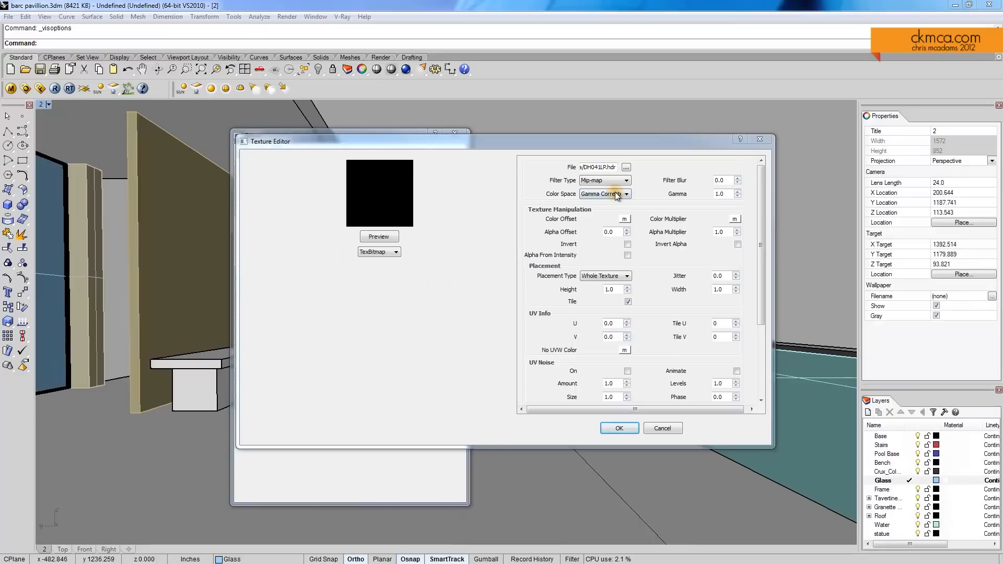
left_click_drag(734, 198, 677, 196)
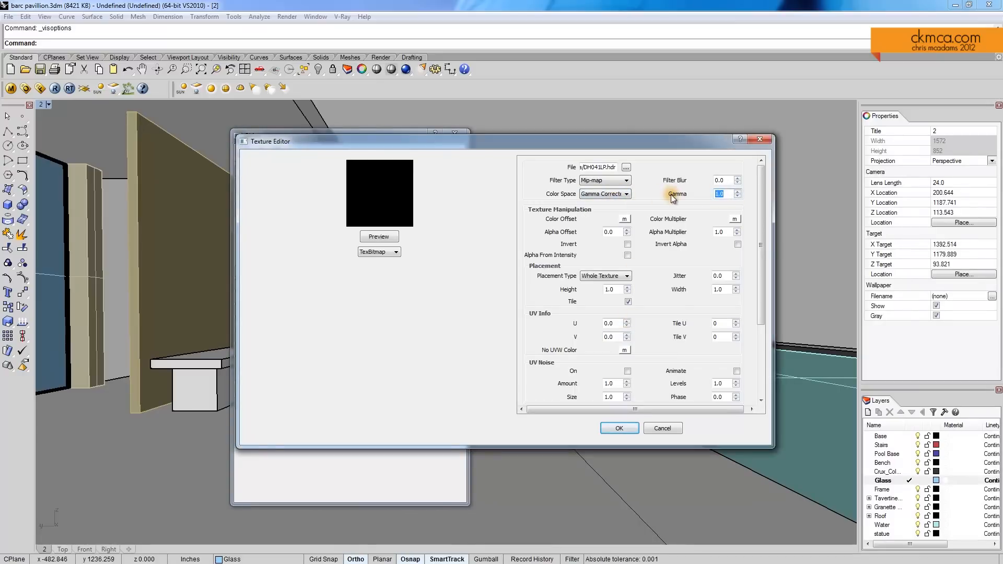
Step: Set the reflection texture's UVW type to UVWGenEnvironment with Mirror Ball mapping and accept it
scroll(685, 225, "down", 3)
left_click(668, 318)
left_click(660, 332)
left_click(645, 380)
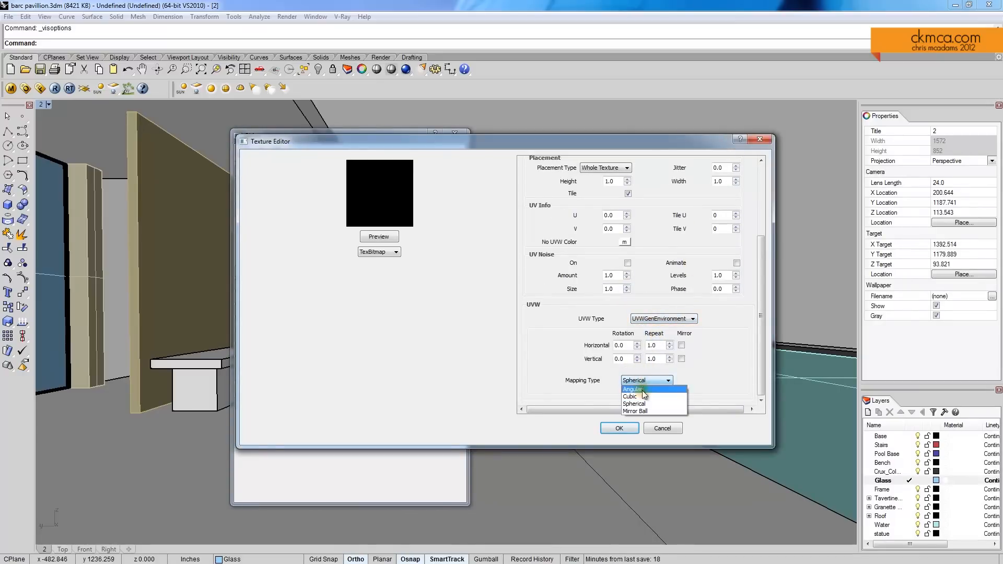
left_click(634, 411)
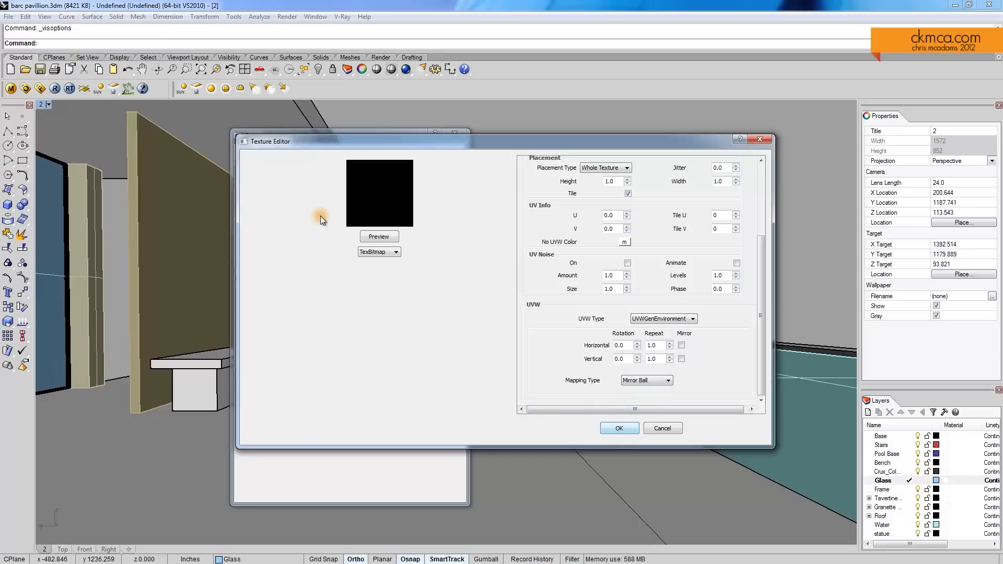
left_click(619, 428)
left_click(386, 256)
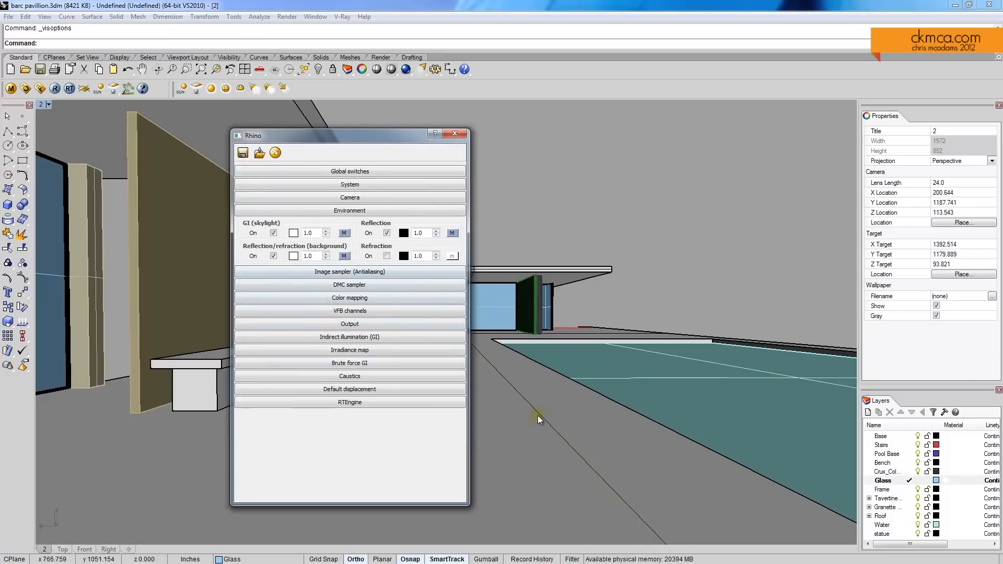
Step: Switch the perspective viewport to rendered display and move the render options window aside to see the scene
middle_click(604, 215)
left_click(604, 217)
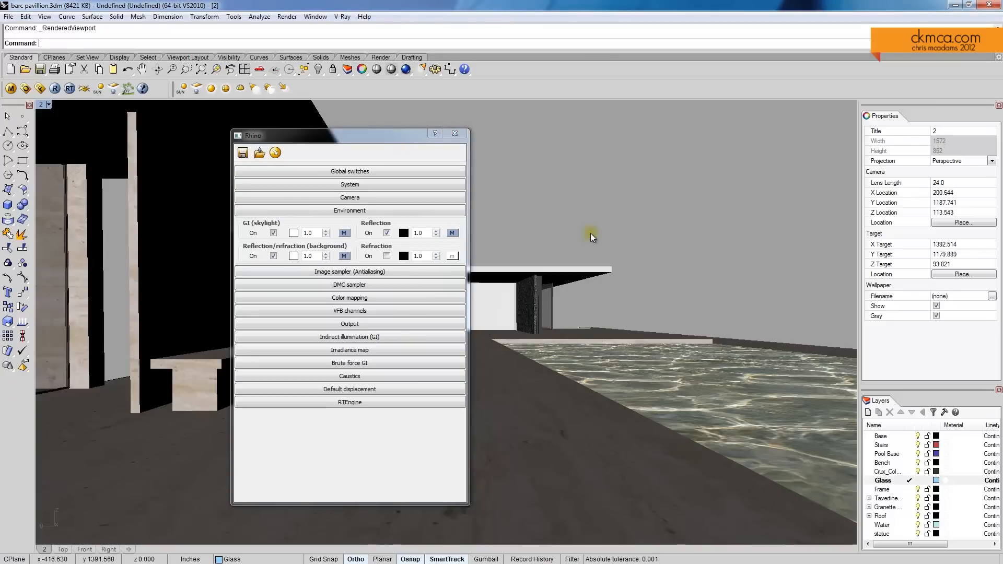
left_click_drag(413, 139, 697, 195)
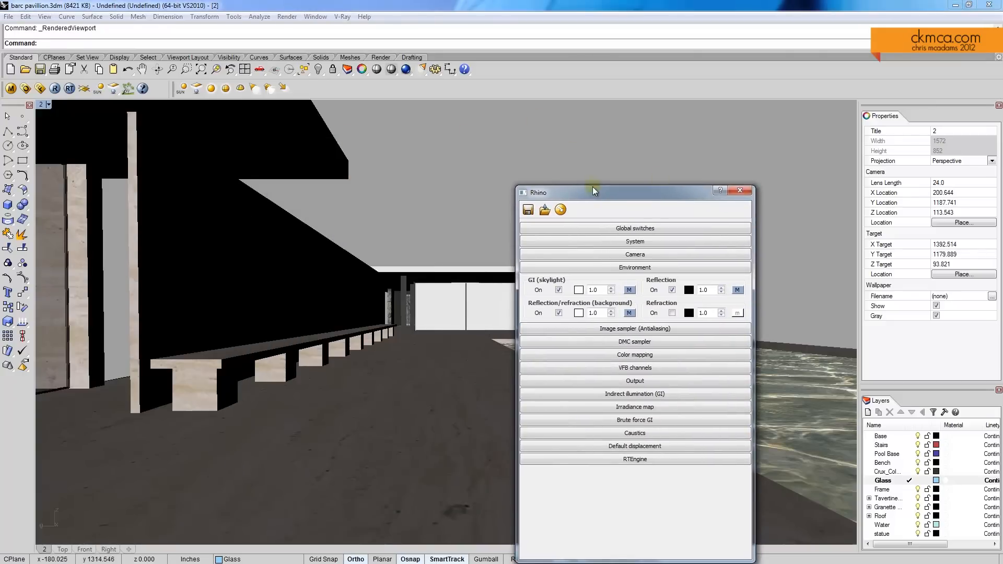
left_click_drag(594, 193, 466, 172)
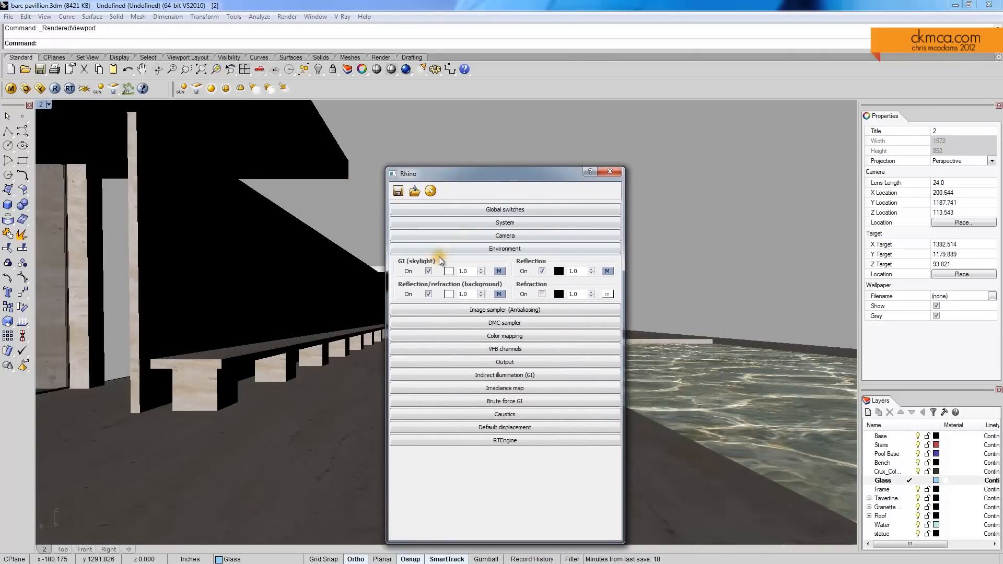
Step: In the V-Ray camera settings, turn off Vignetting and set the physical camera's shutter speed to 20
left_click(460, 247)
left_click(500, 236)
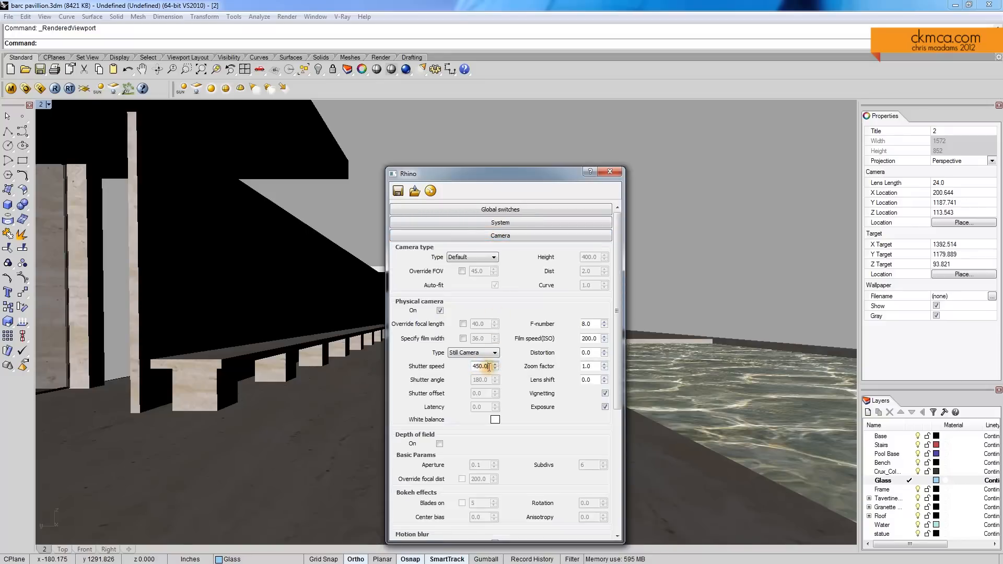
left_click_drag(488, 366, 466, 370)
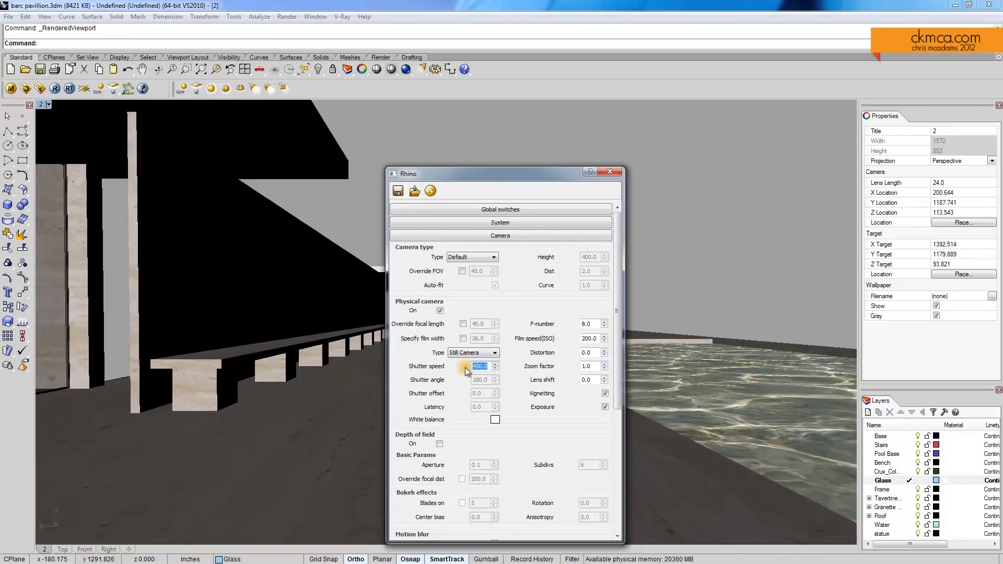
type("250.0")
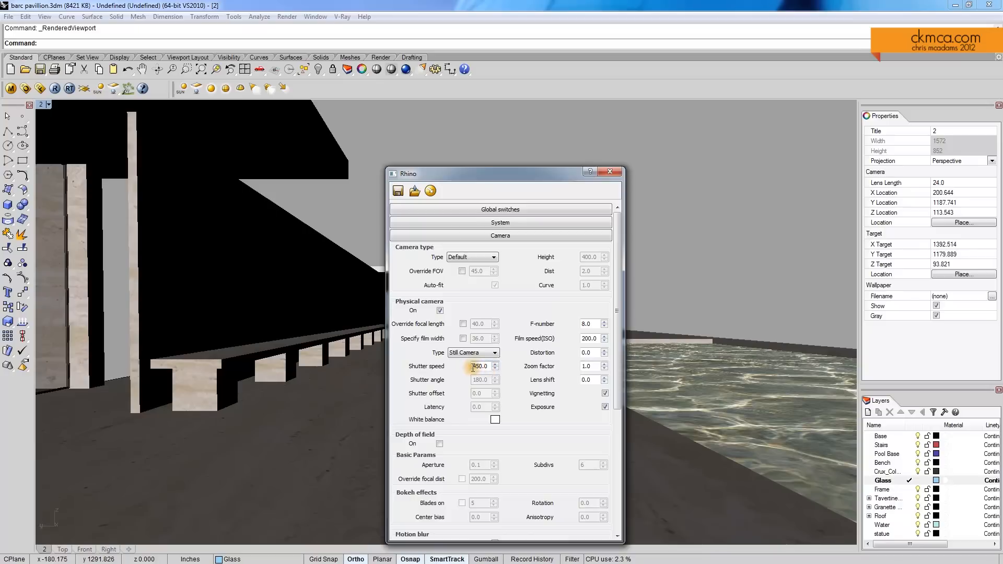
left_click_drag(489, 366, 480, 367)
left_click(605, 395)
left_click_drag(489, 367, 437, 362)
type("20")
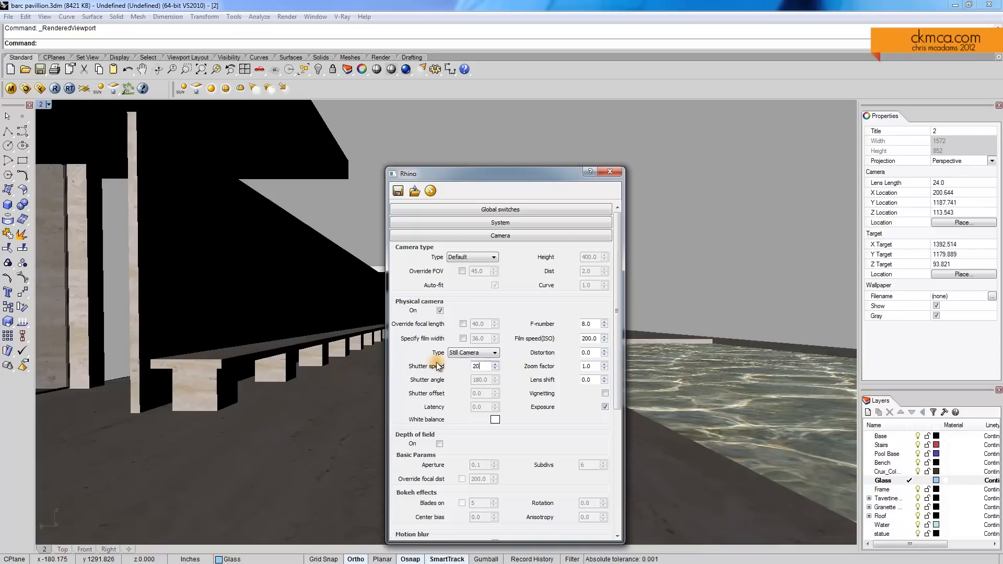
Step: Render the current view and compare its RGB color and Alpha channels in the frame buffer
left_click(609, 171)
left_click(57, 90)
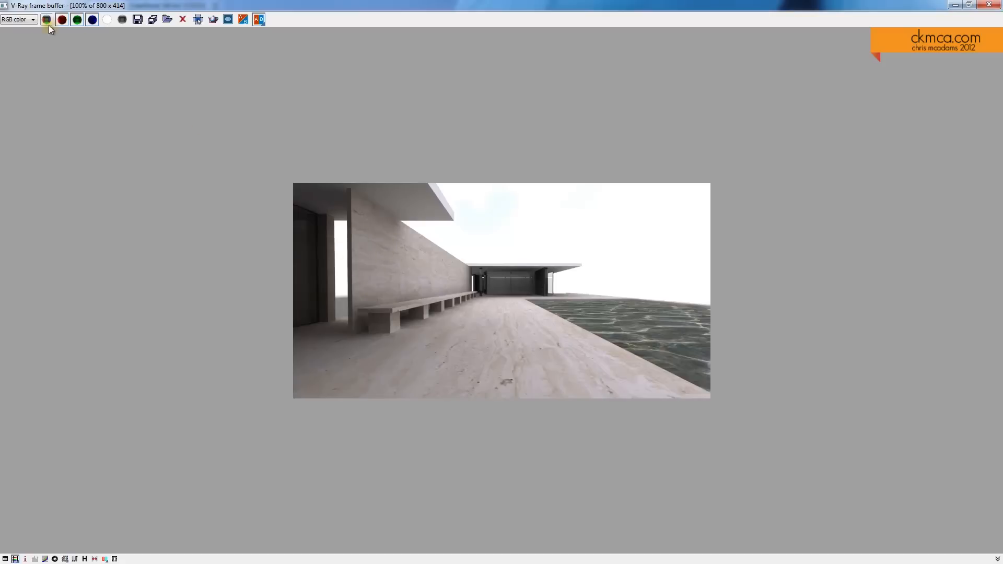
left_click(31, 22)
left_click(6, 18)
left_click(7, 19)
left_click(24, 36)
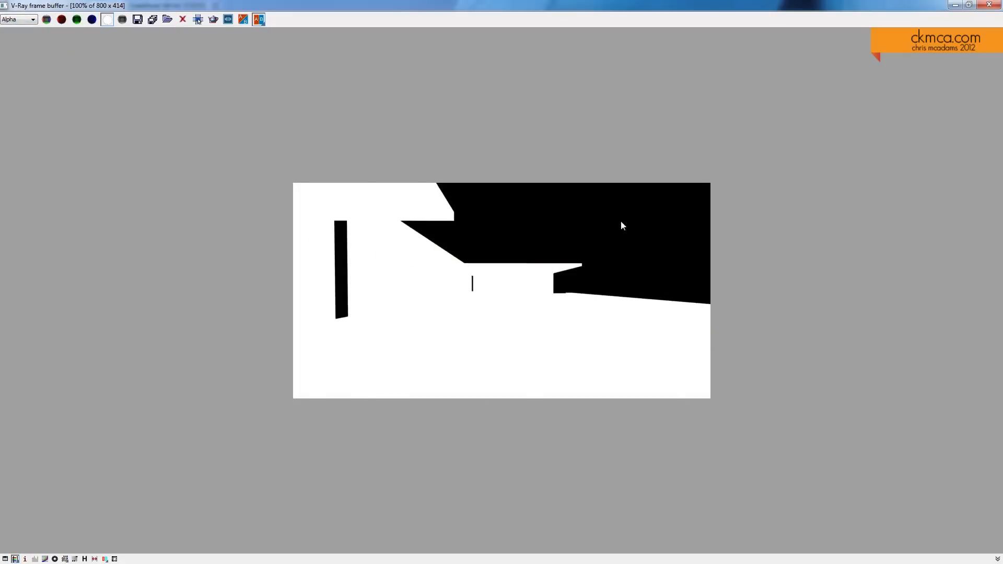
left_click(22, 22)
left_click(18, 31)
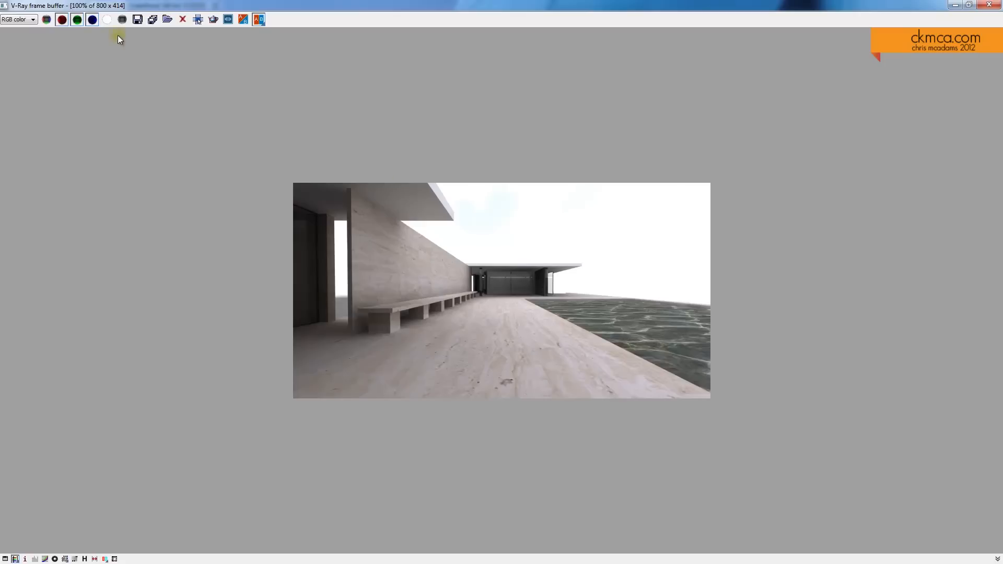
left_click(20, 20)
left_click(21, 35)
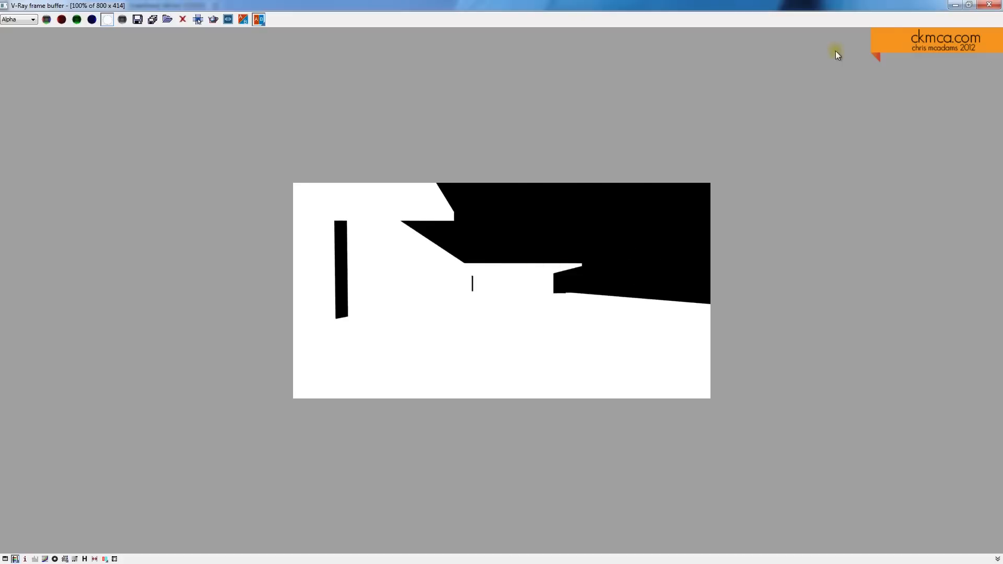
left_click(989, 5)
Step: Set the physical camera's shutter speed to 50 and render the view for comparison
left_click(10, 88)
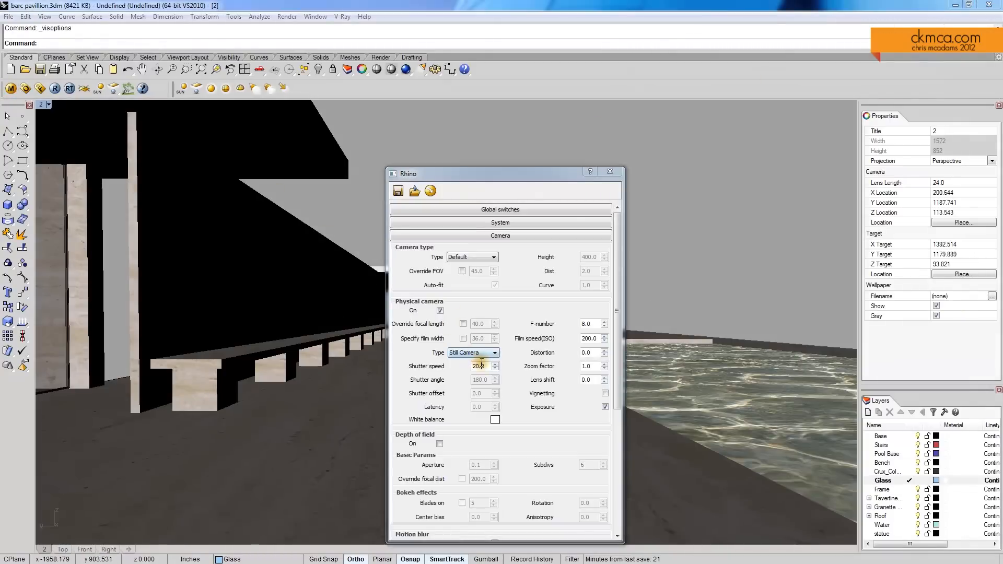
left_click(481, 366)
double_click(481, 365)
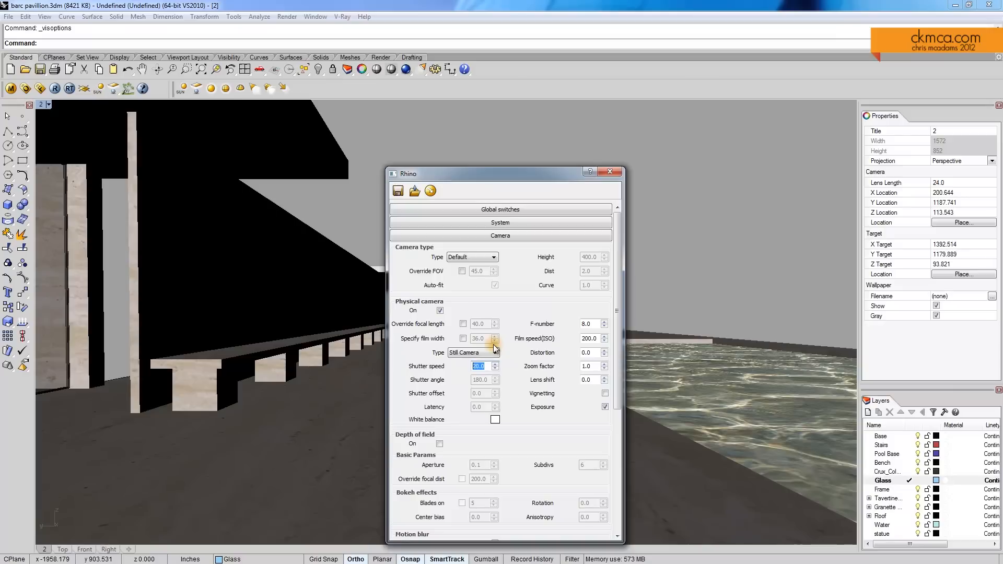
type("50")
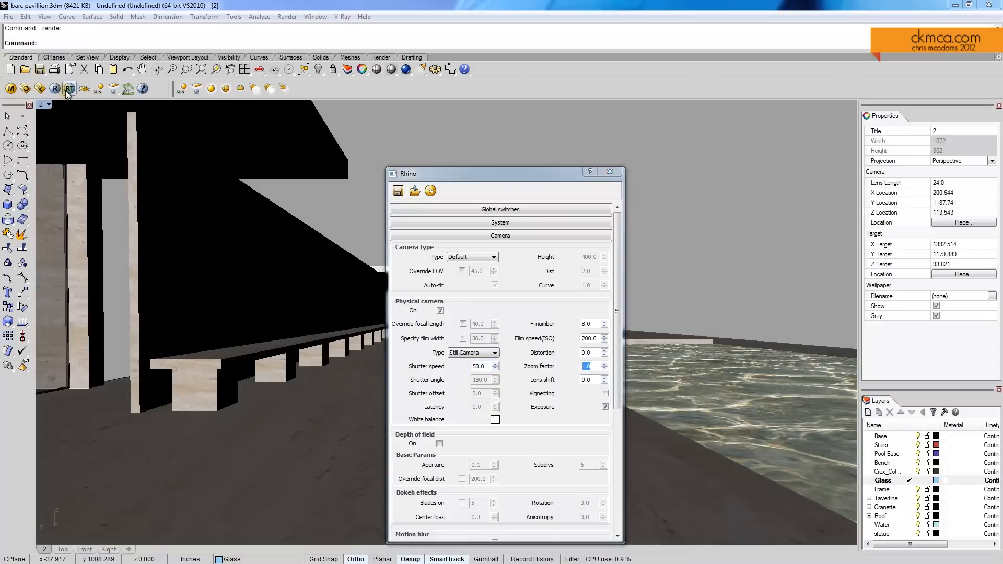
left_click(85, 88)
left_click(21, 26)
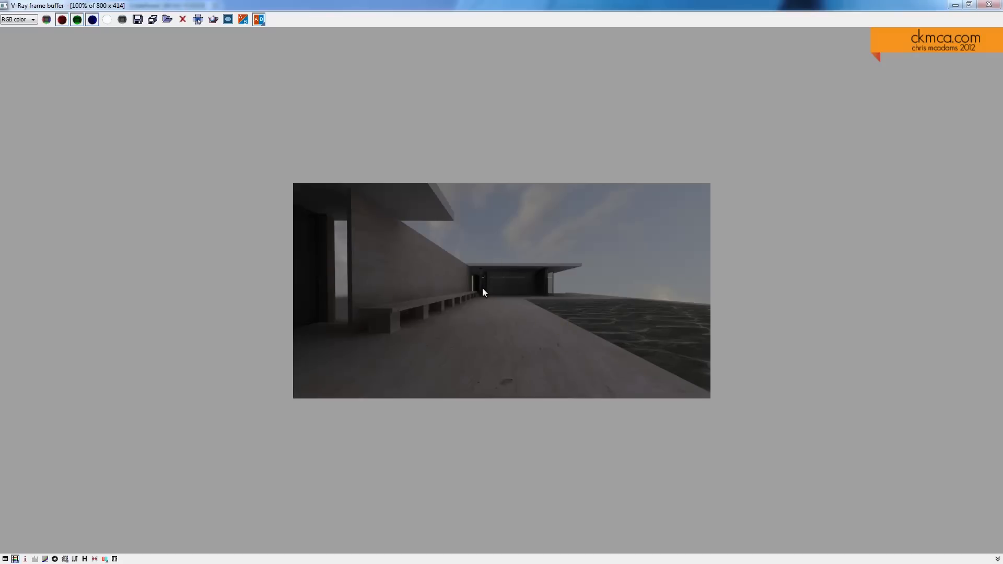
left_click(986, 7)
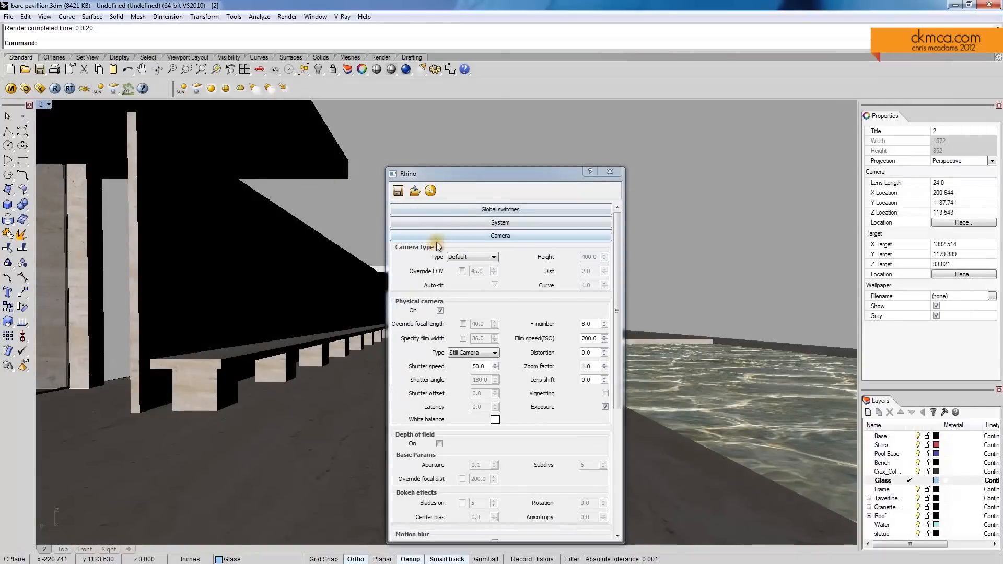
Step: Add ZDepth and Background to the V-Ray frame buffer channels alongside RGB color and Alpha
left_click(521, 236)
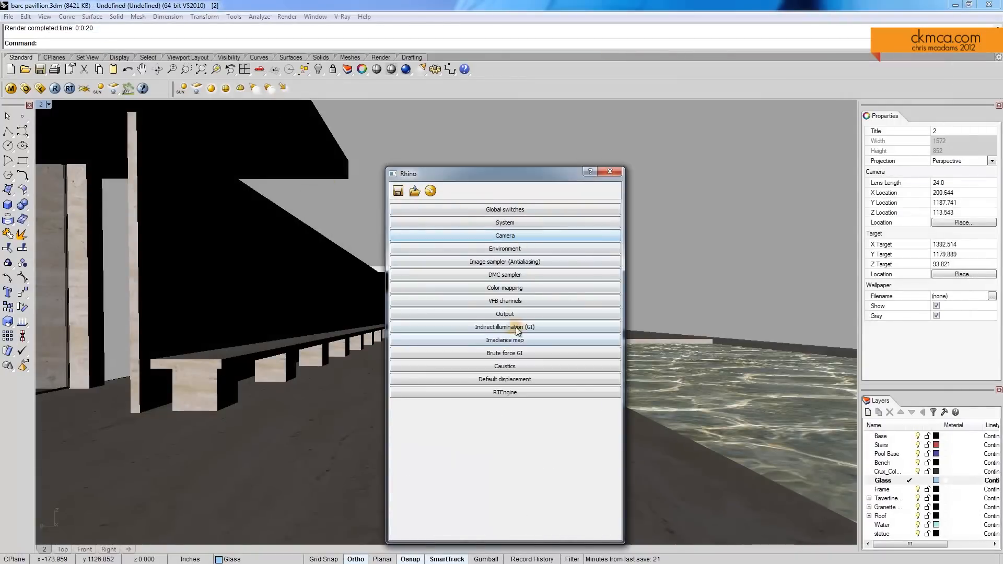
left_click(492, 301)
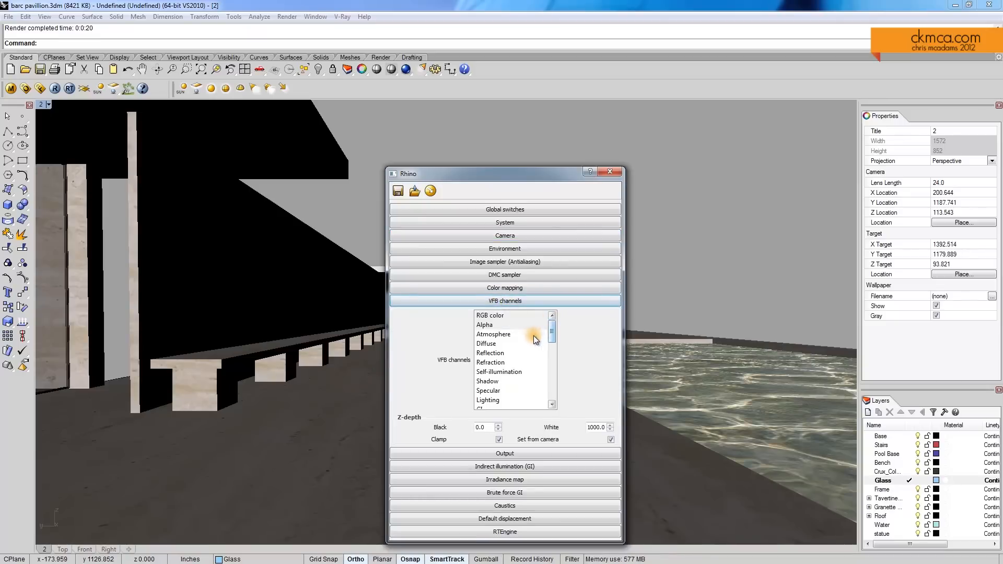
left_click_drag(551, 334, 550, 364)
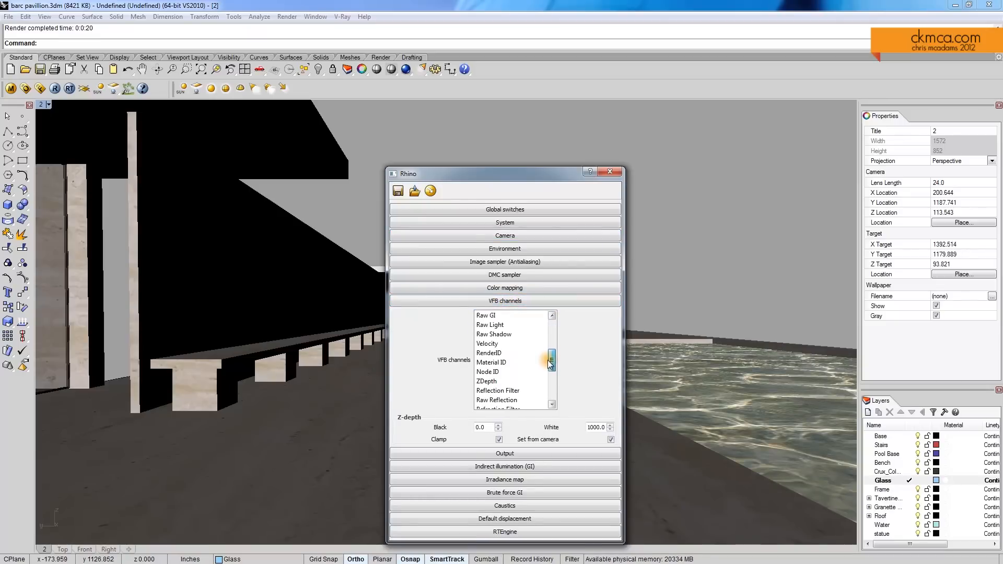
left_click(502, 381)
left_click_drag(523, 177, 447, 138)
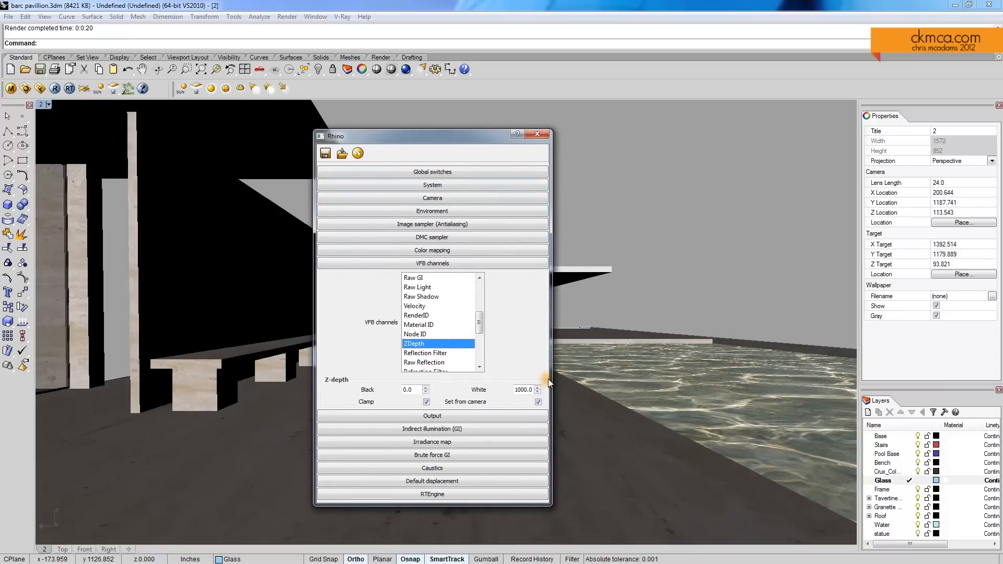
left_click_drag(480, 323, 481, 288)
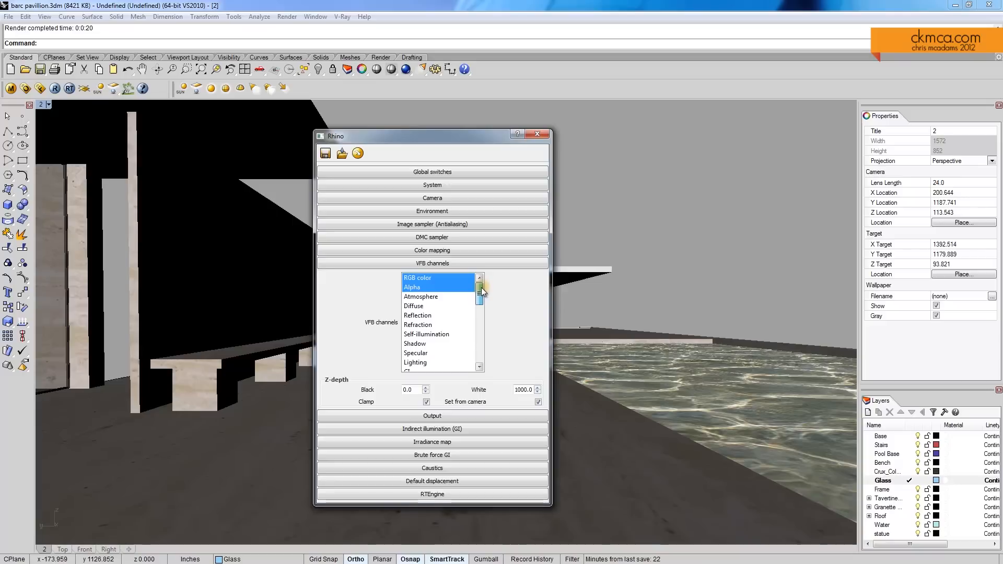
left_click_drag(481, 288, 482, 339)
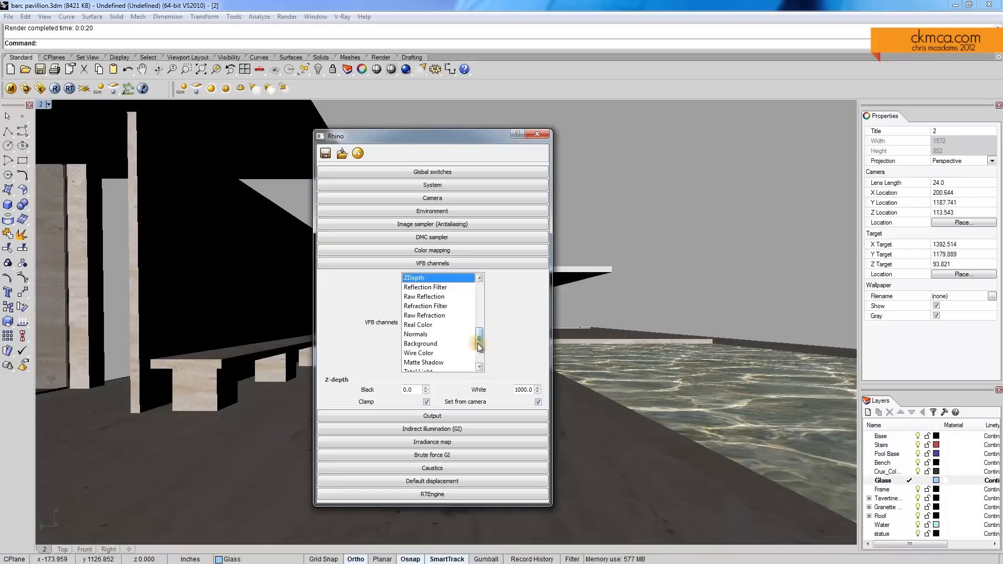
left_click(431, 344)
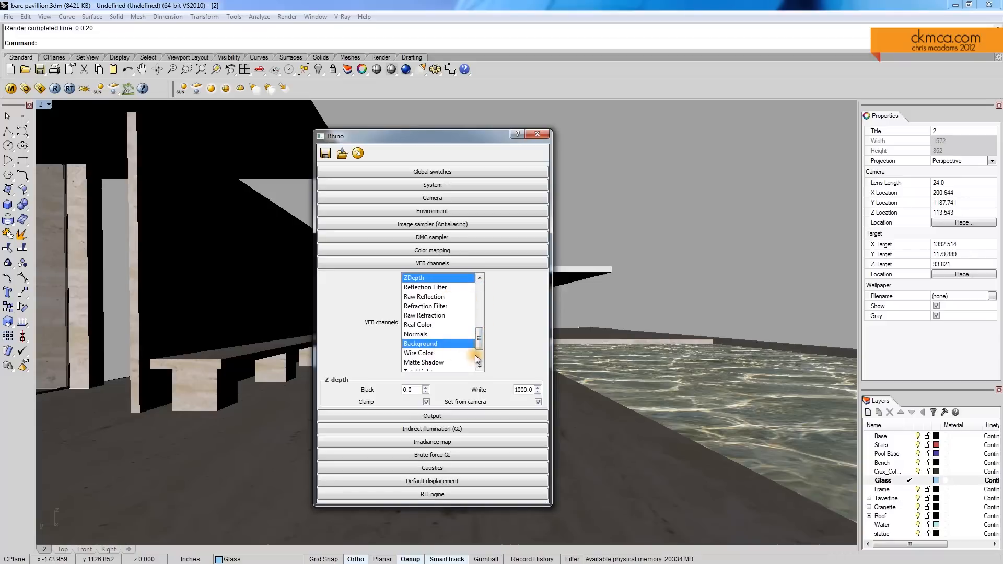
left_click(445, 263)
Step: Set the physical camera's shutter speed to 20 and render the view with the selected channels
left_click(433, 211)
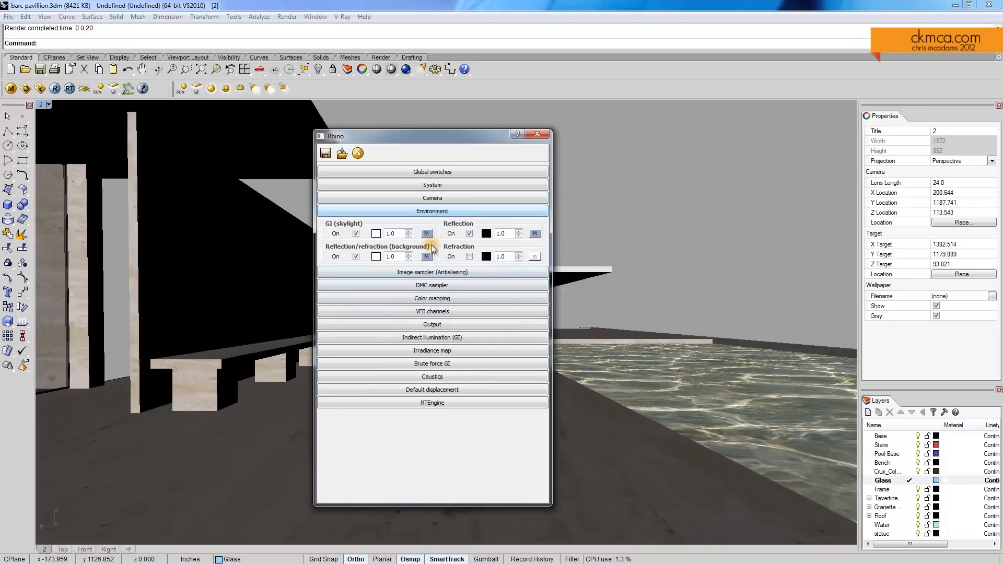
left_click(422, 210)
left_click(418, 198)
double_click(410, 328)
type("20")
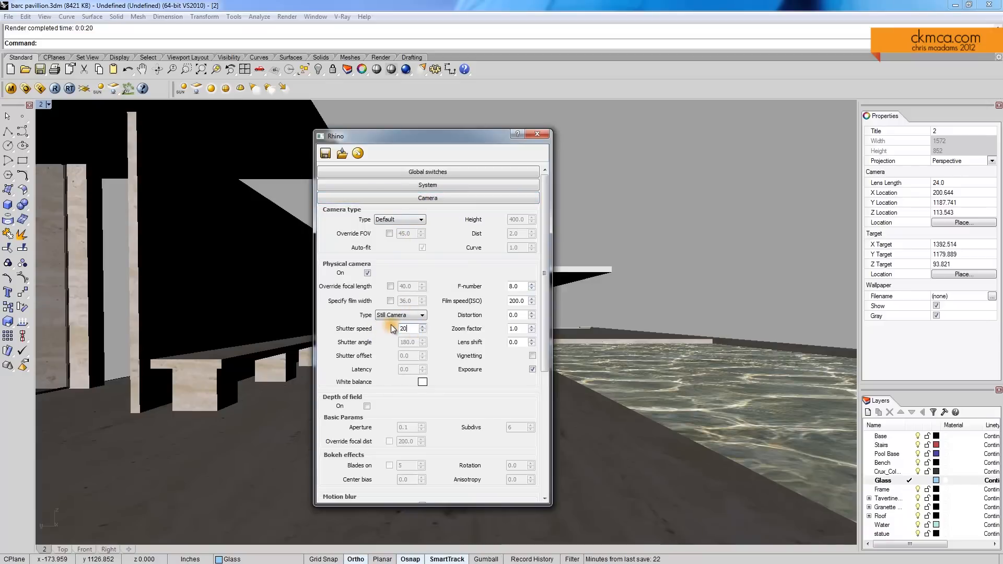
left_click(54, 88)
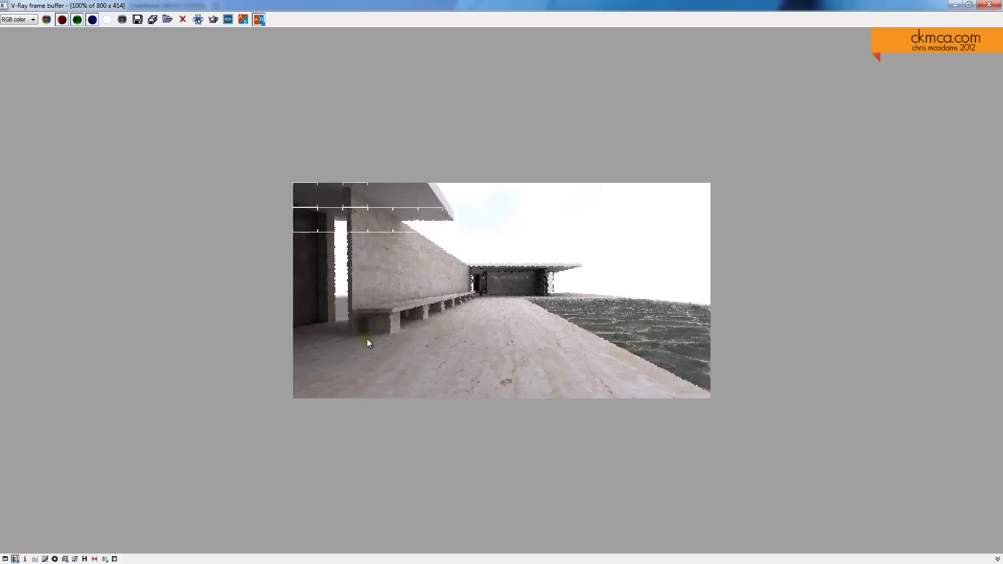
Step: Examine the rendering's Alpha, ZDepth, Background and RGB color channels, and close the frame buffer and render options
left_click(24, 20)
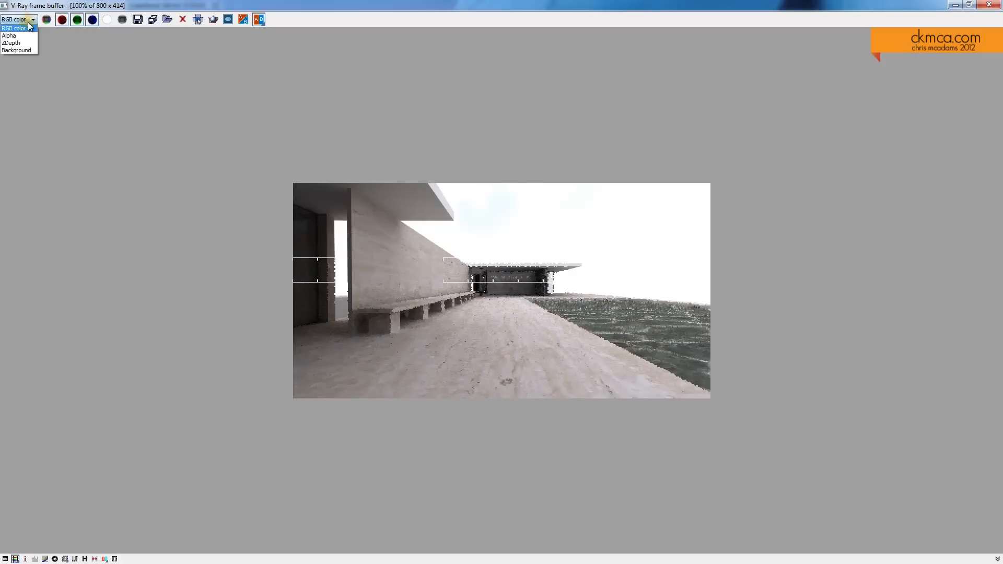
left_click(26, 36)
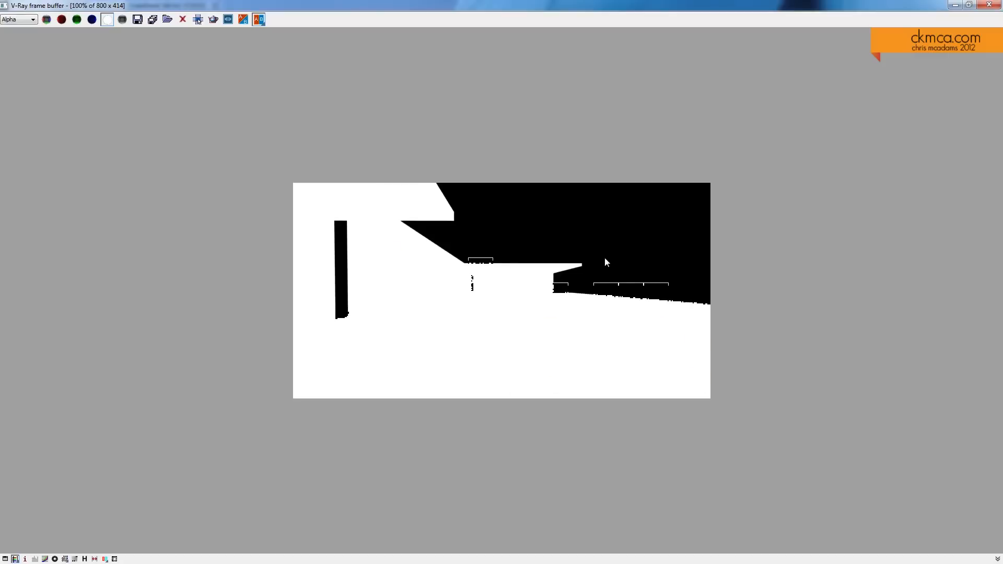
left_click(19, 19)
left_click(22, 46)
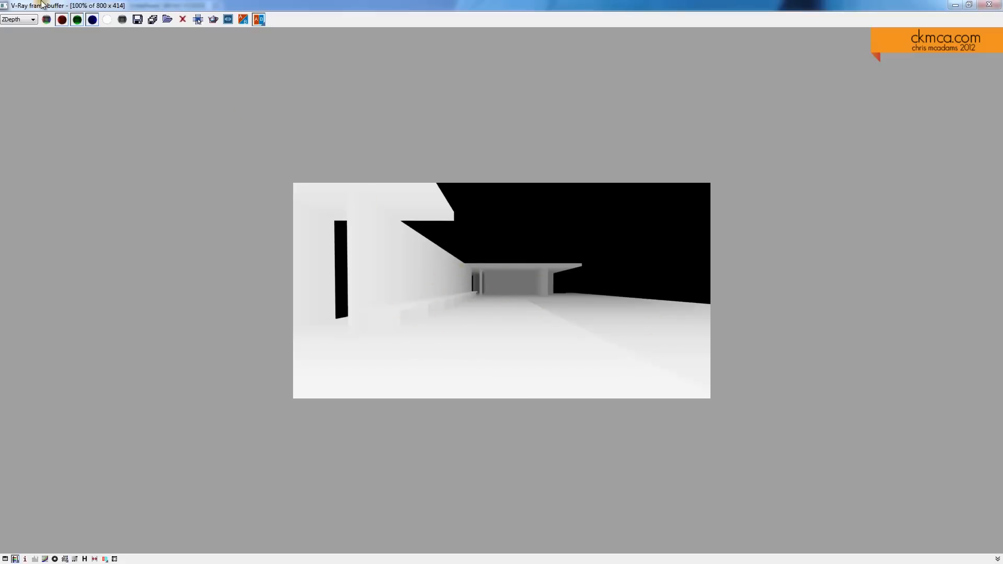
left_click(24, 20)
left_click(22, 51)
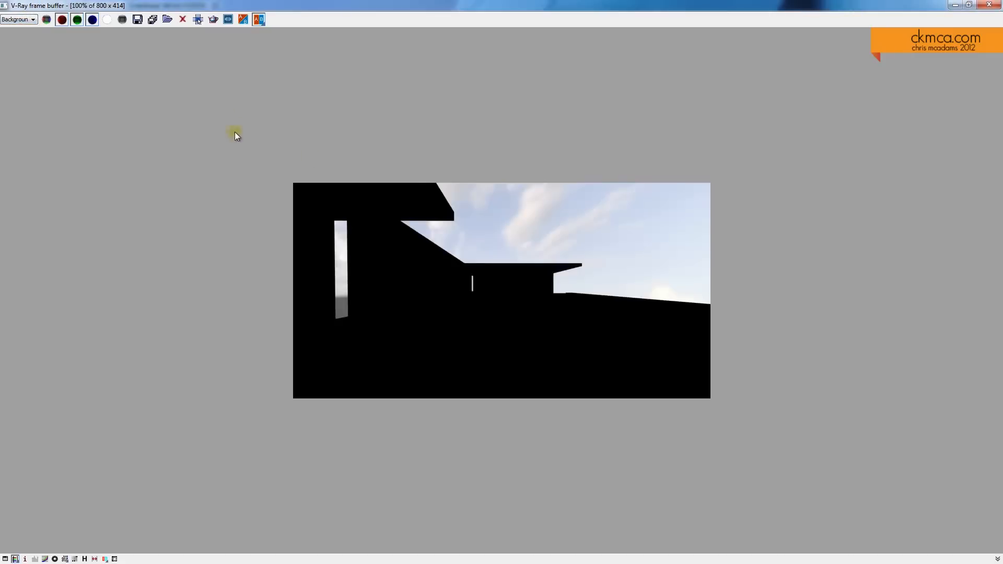
left_click(21, 20)
left_click(31, 33)
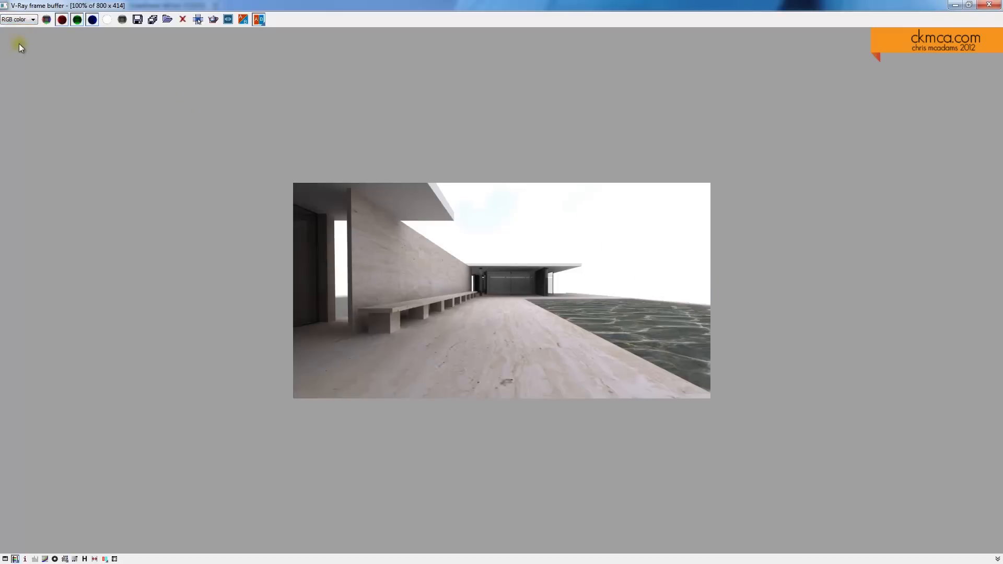
left_click(17, 50)
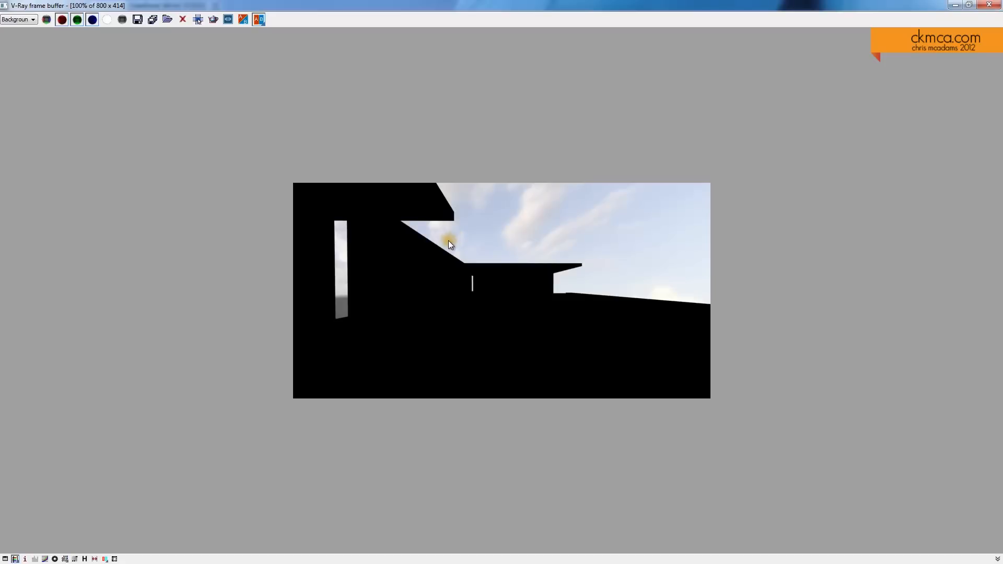
left_click(989, 5)
left_click(538, 135)
Step: Reframe the perspective view near eye level on the corner of the glass walls, with the green marble wall behind
right_click_drag(596, 237, 568, 307)
scroll(552, 317, "up", 9)
scroll(527, 310, "up", 4)
right_click_drag(457, 319, 556, 325, "shift")
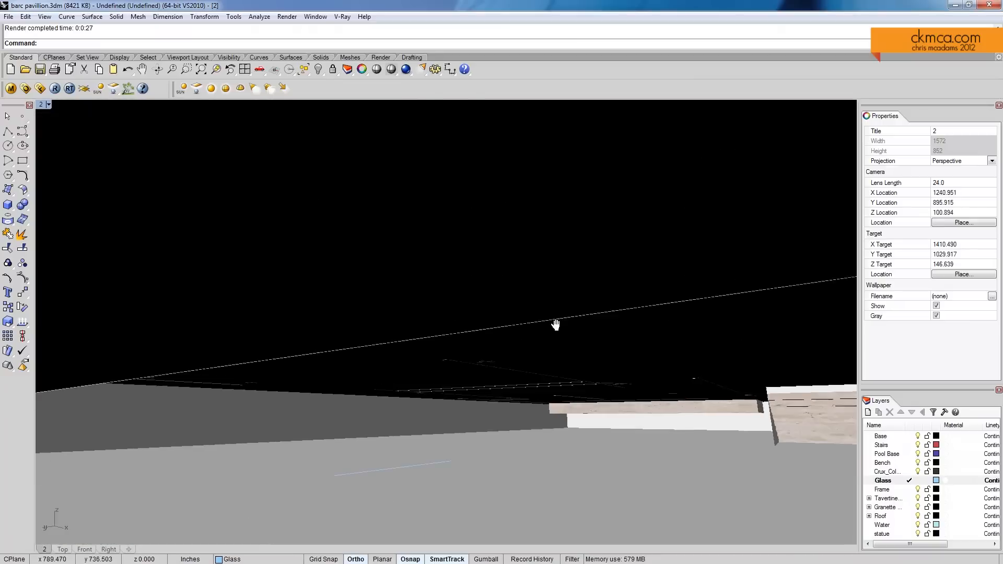
scroll(543, 330, "down", 10)
right_click_drag(462, 347, 488, 355)
scroll(488, 355, "up", 3)
scroll(488, 356, "up", 5)
right_click_drag(293, 353, 328, 358)
scroll(328, 358, "up", 2)
right_click_drag(264, 360, 384, 347)
right_click_drag(384, 347, 485, 300, "shift")
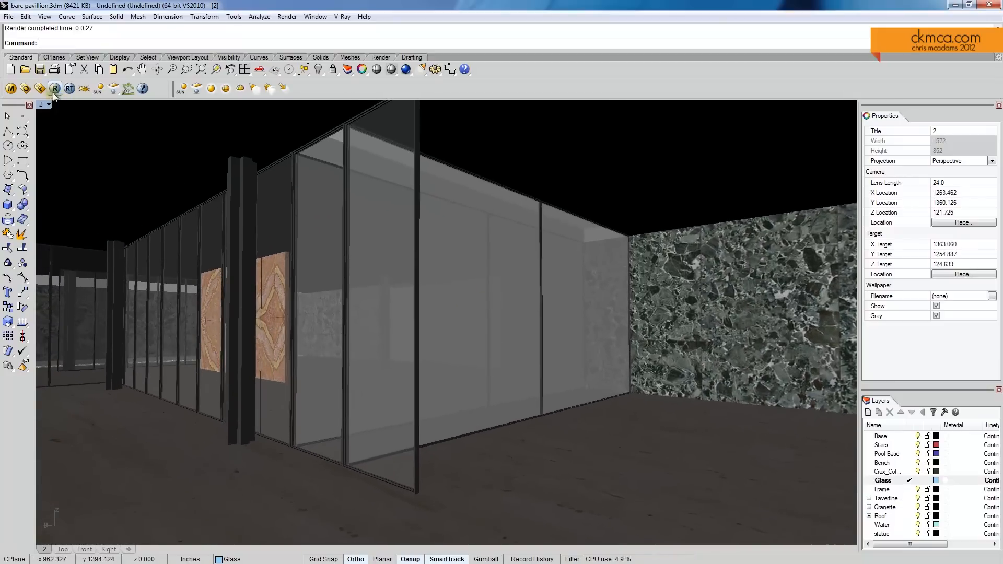
Step: Set the Reflection environment's intensity to 3.0 and close the render options
left_click(25, 88)
left_click(399, 198)
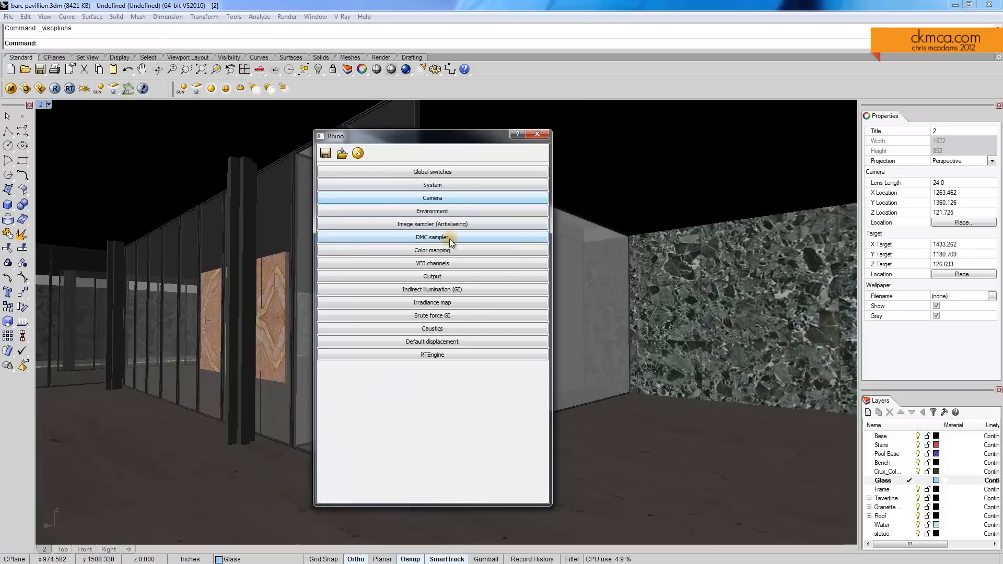
left_click(439, 212)
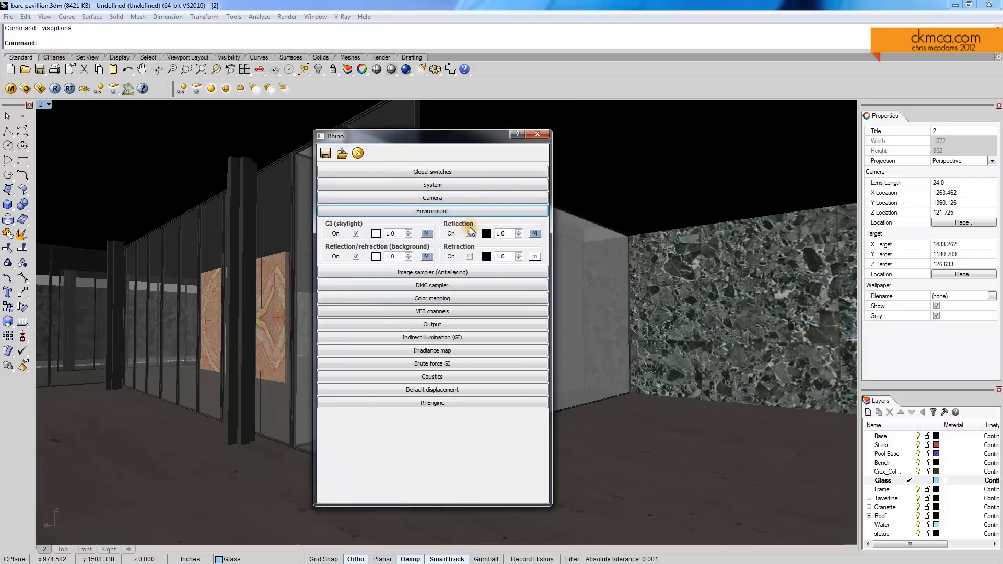
double_click(503, 234)
type("3.0")
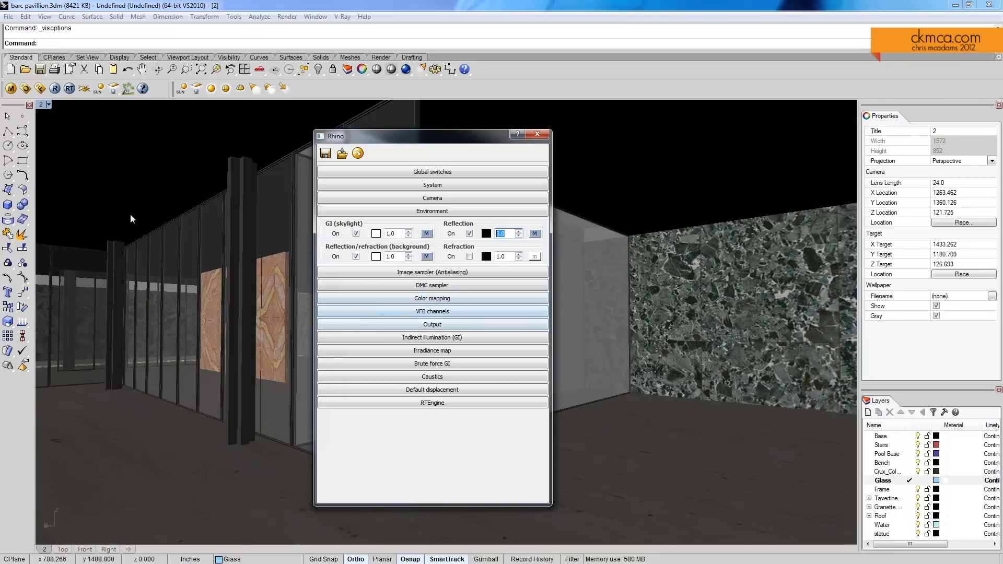
left_click(542, 138)
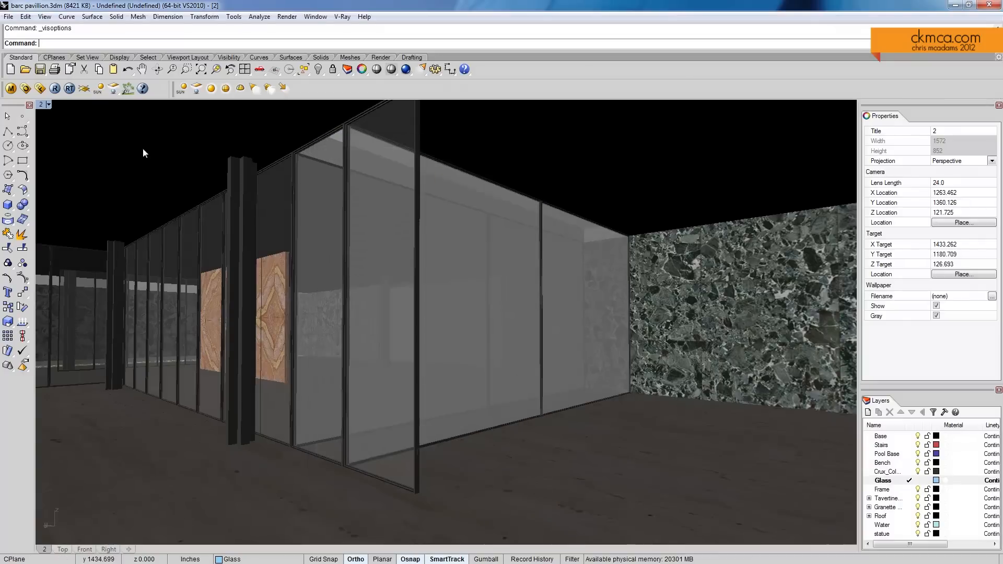
Step: Render the glass corner view and show the RGB color channel in the frame buffer
left_click(55, 90)
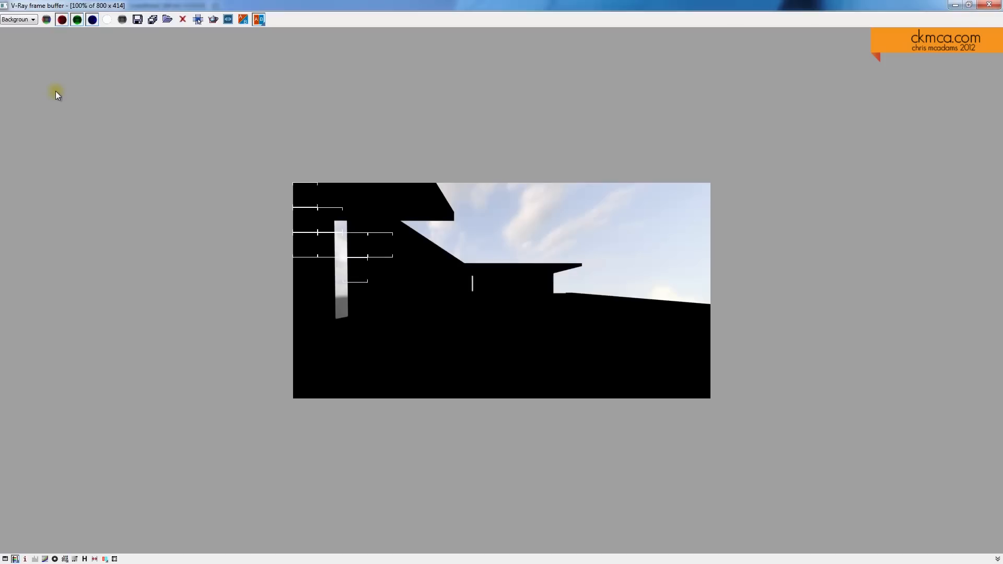
left_click(18, 19)
left_click(26, 28)
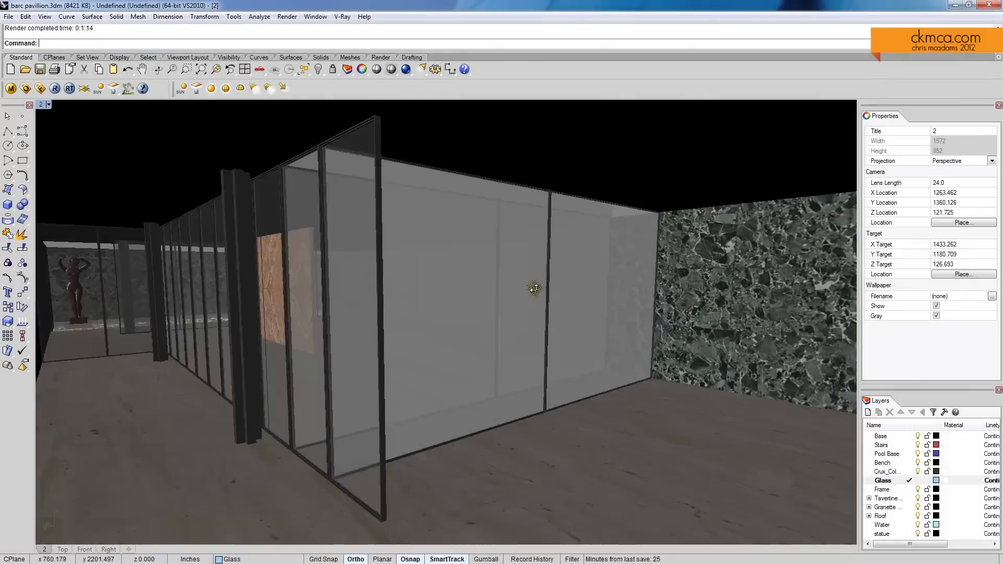
Step: Pull the perspective view back outside the pavilion, and maximize the Top view framed on the building's plan
right_click_drag(530, 287, 521, 279)
scroll(521, 278, "down", 6)
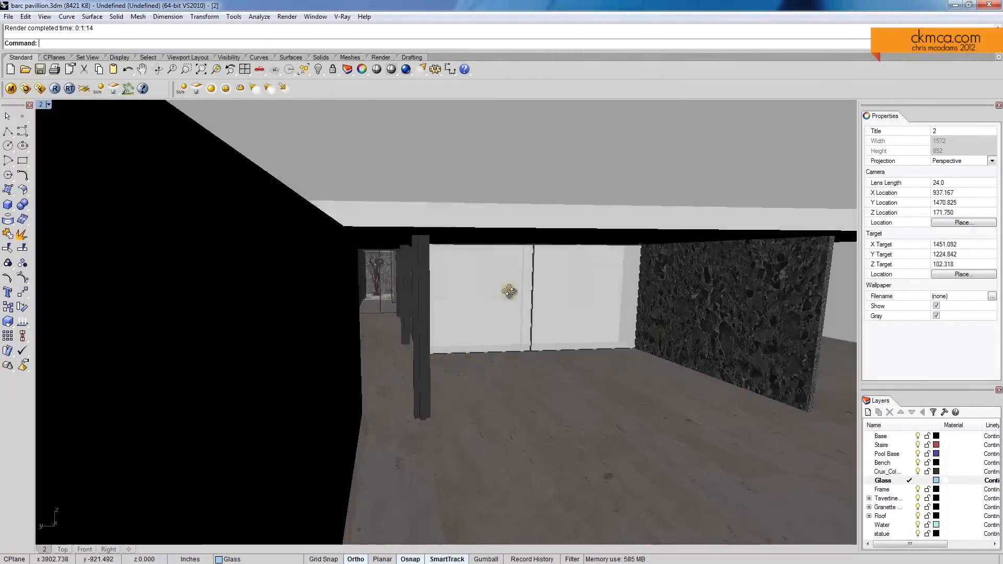
right_click_drag(509, 292, 537, 303)
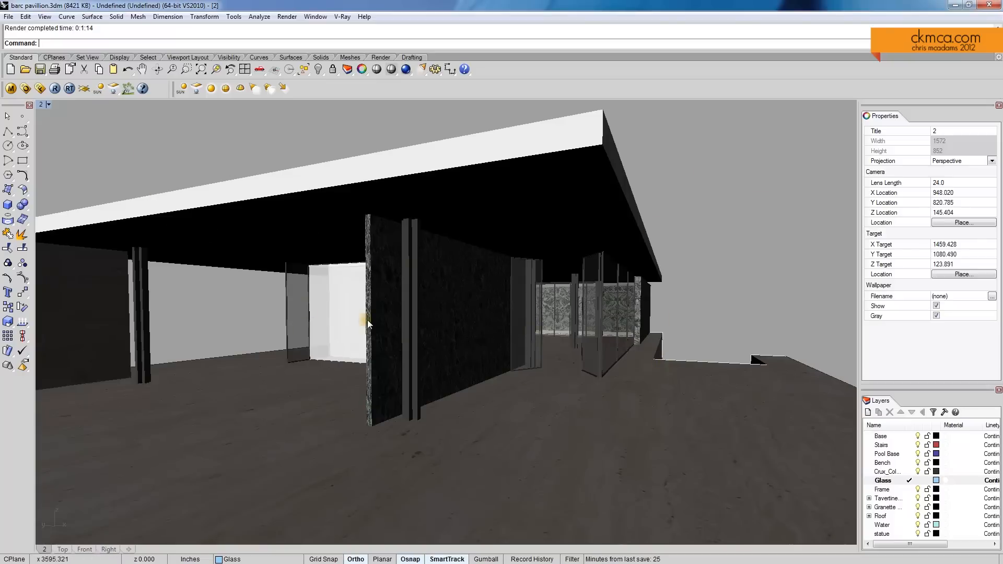
right_click_drag(481, 342, 420, 341)
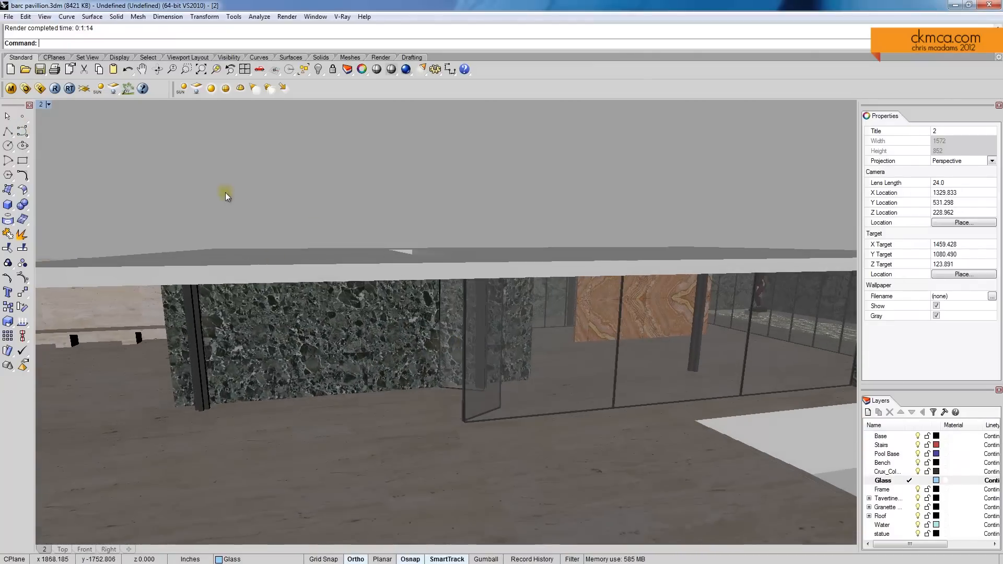
right_click_drag(224, 190, 294, 203)
double_click(41, 105)
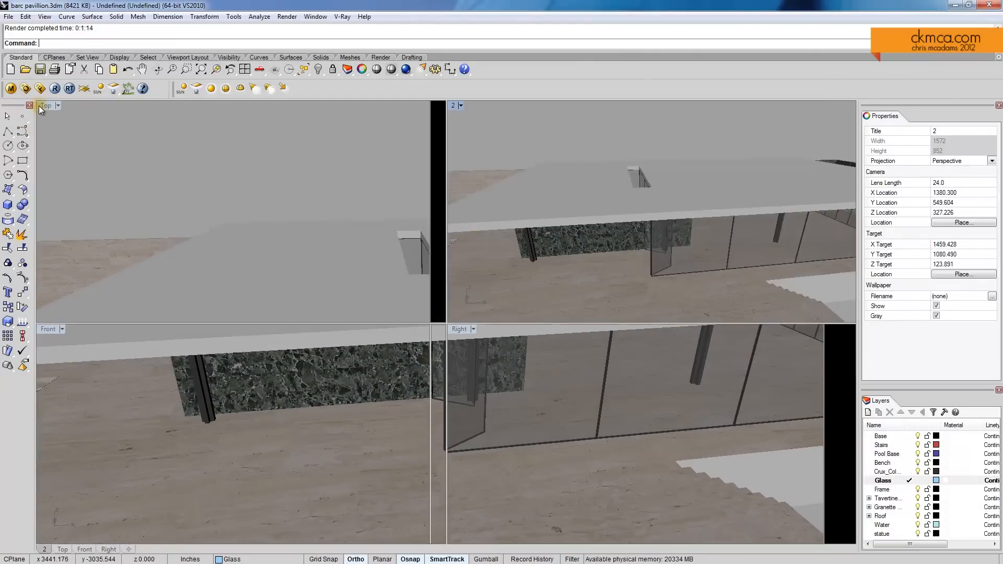
double_click(44, 106)
right_click_drag(74, 121, 197, 154)
double_click(47, 105)
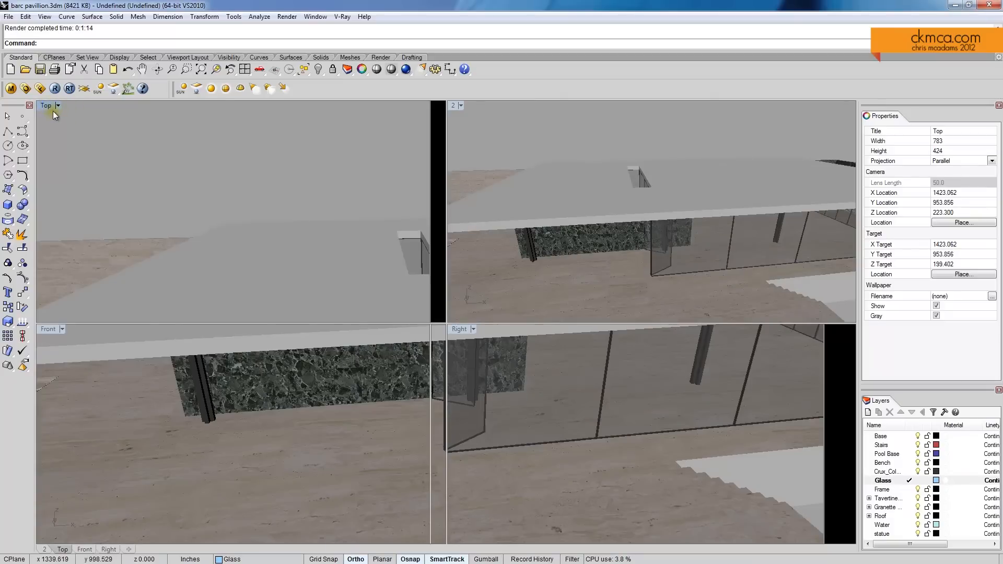
right_click_drag(127, 141, 155, 151)
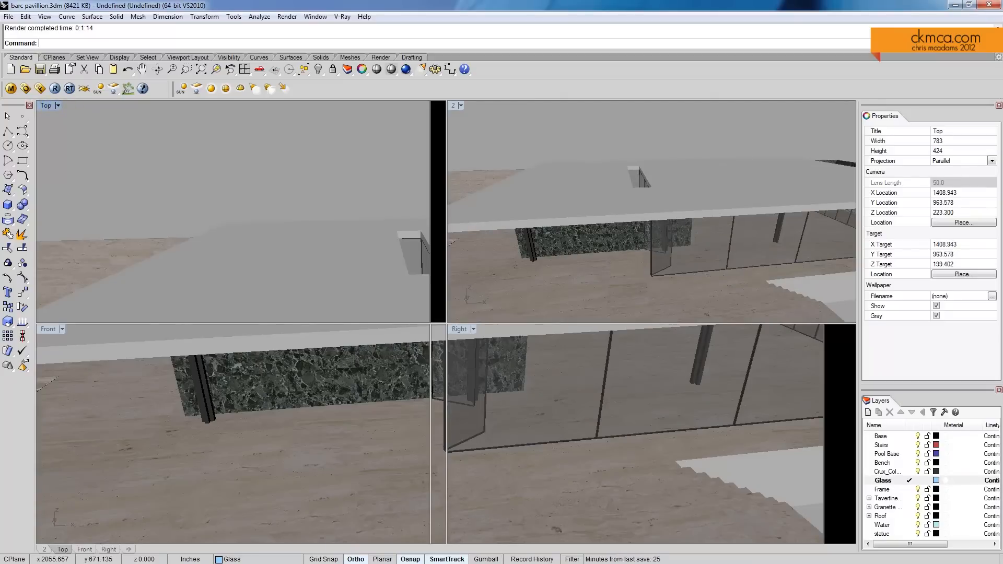
key("ctrl+m")
right_click_drag(525, 350, 372, 314)
scroll(471, 331, "up", 2)
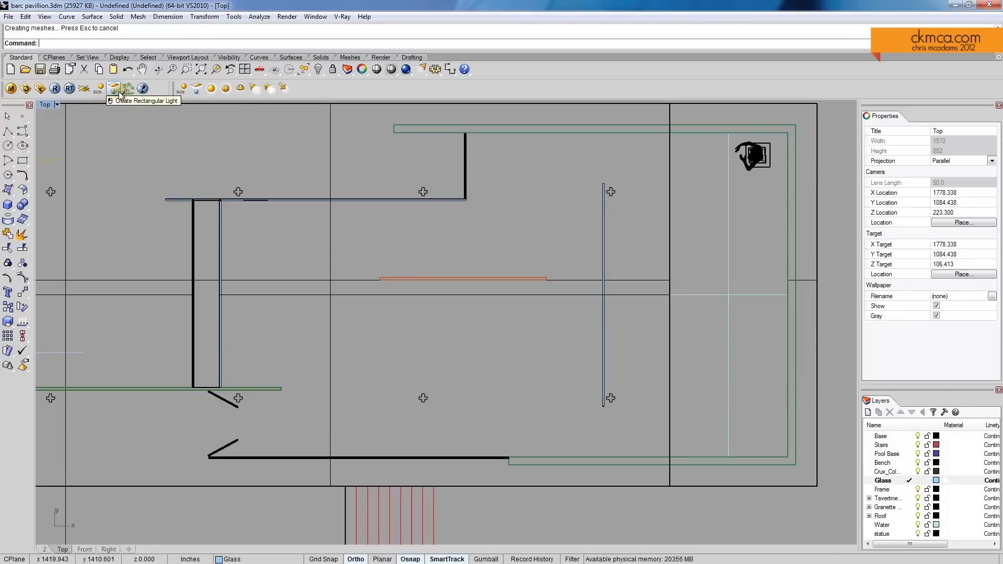
Step: Draw a rectangular light in plan between the double glass wall and the orange stone wall
left_click(197, 88)
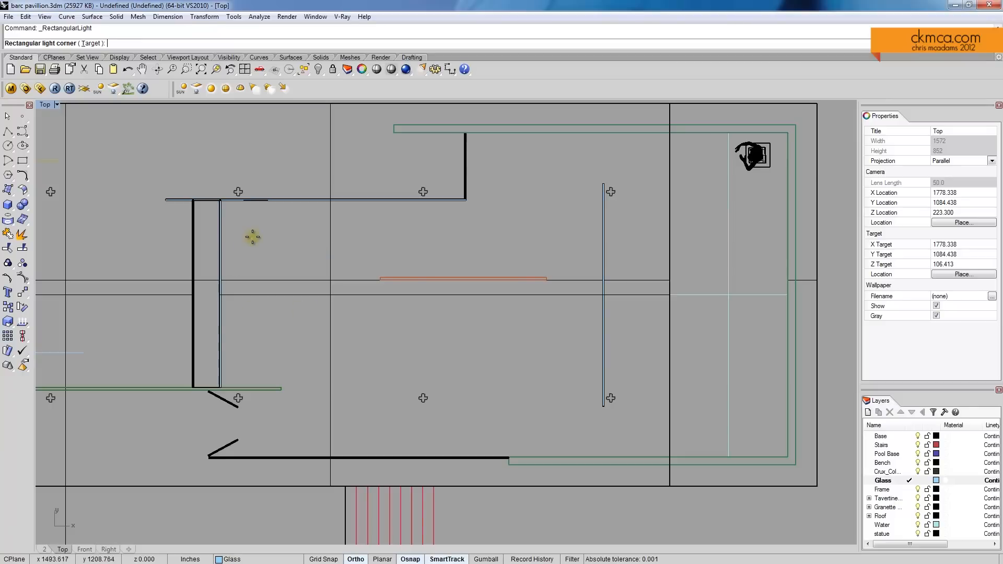
left_click(231, 209)
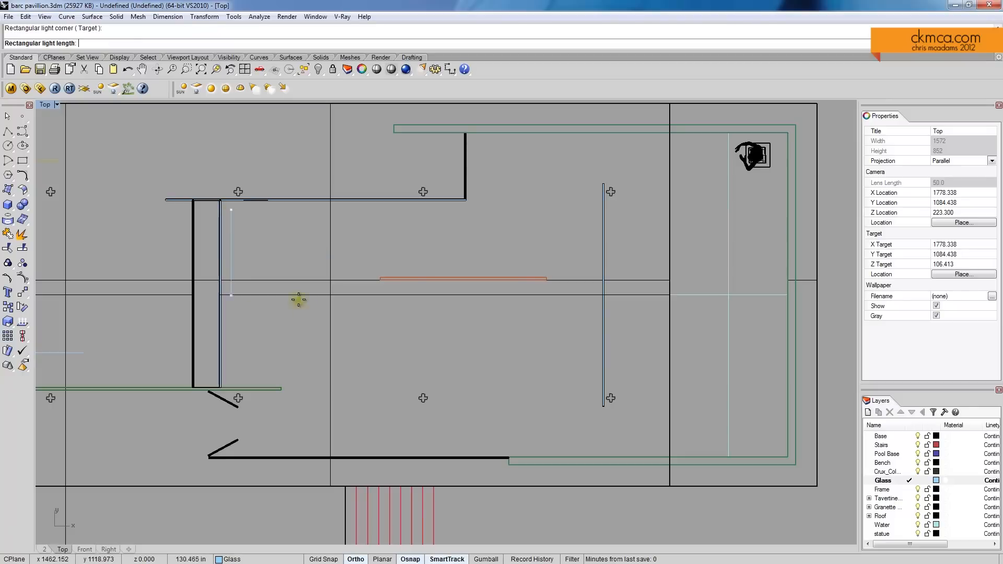
left_click(369, 373)
left_click(369, 375)
Step: Draw a second, smaller rectangular light in plan between the short black wall and the long glass wall nearest the statue pool
key("Return")
left_click(481, 145)
left_click(583, 165)
left_click(579, 258)
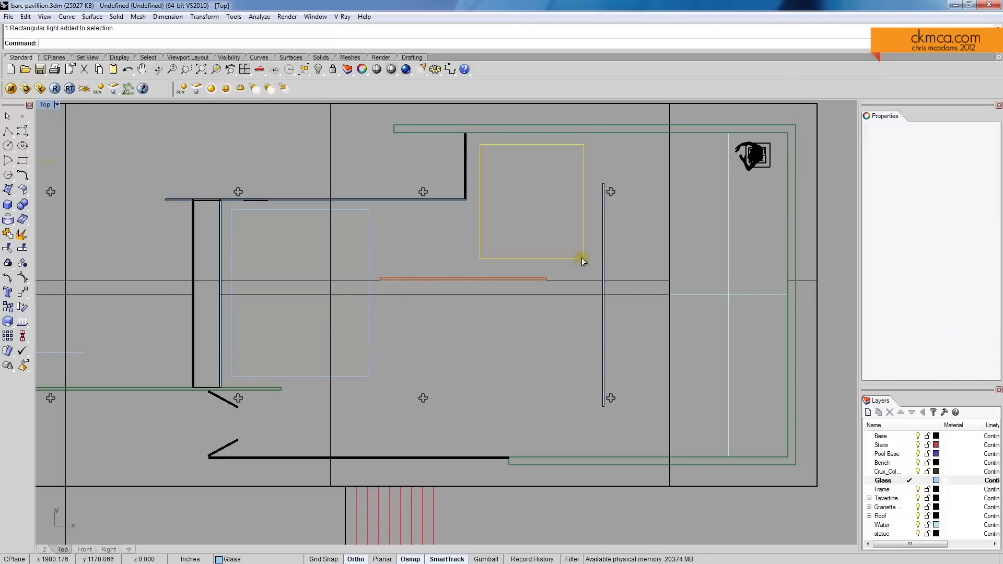
Step: Move both rectangular lights vertically in the Front view to just below the roof, and make them invisible
left_click(369, 253, "shift")
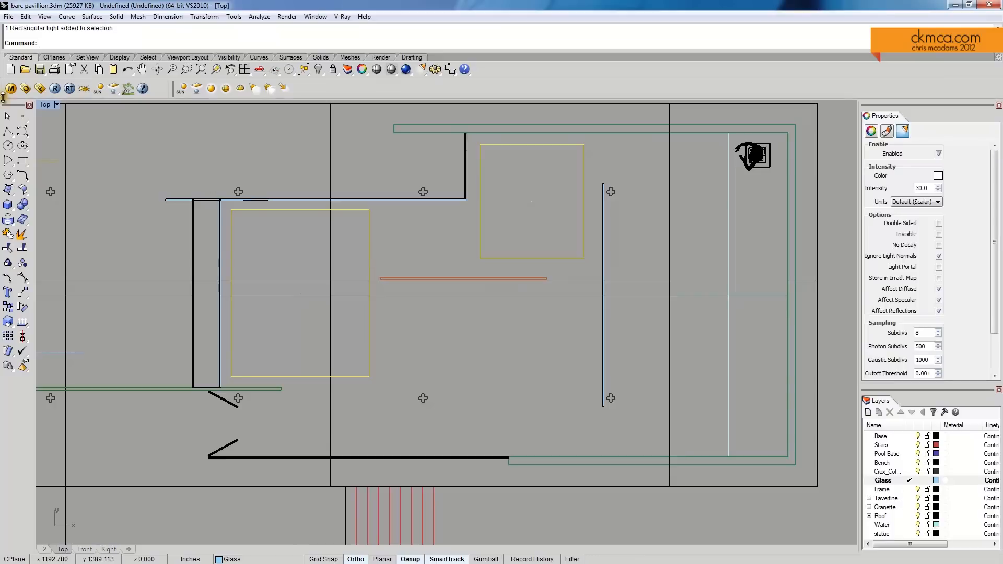
double_click(46, 106)
scroll(298, 387, "down", 3)
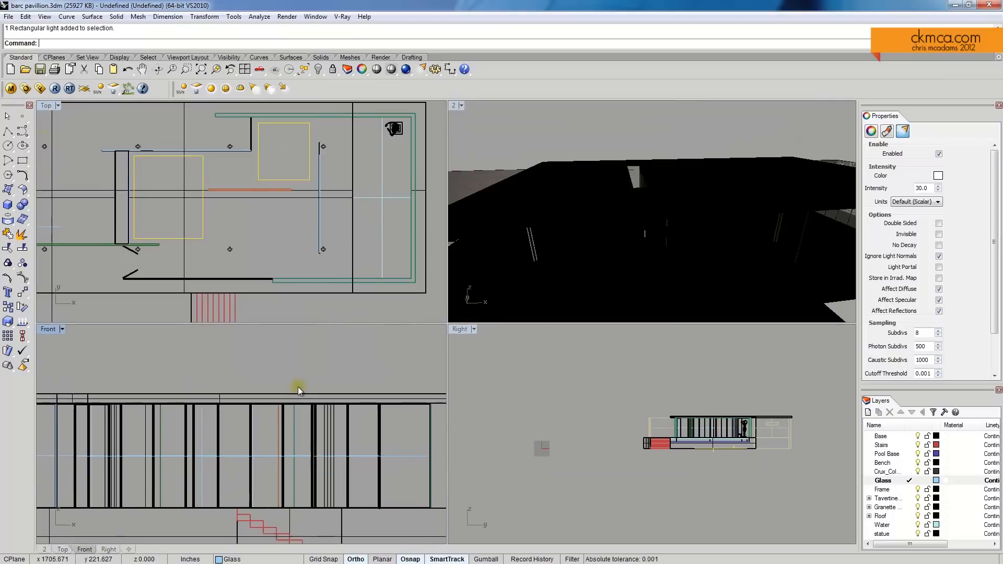
key("Return")
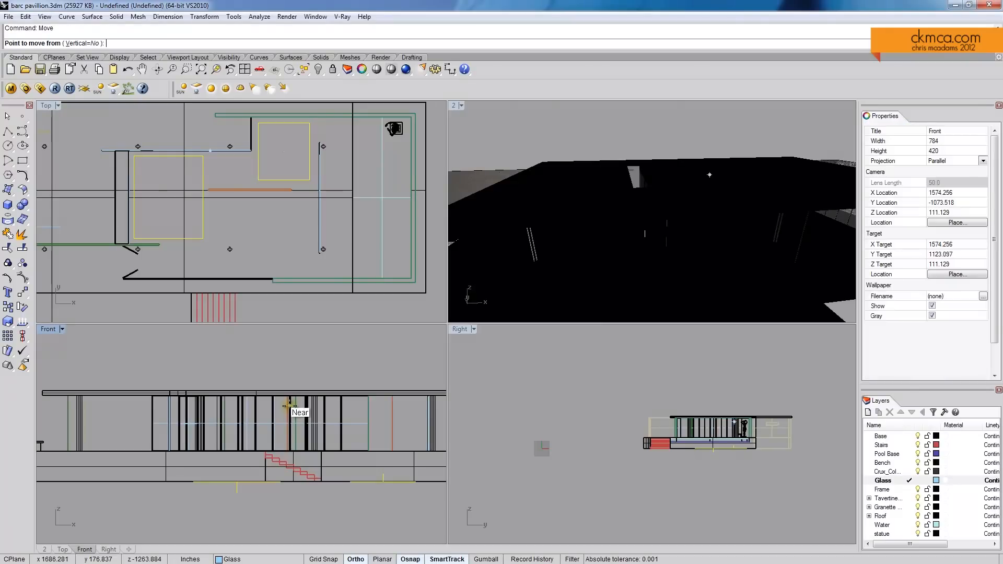
left_click(383, 478)
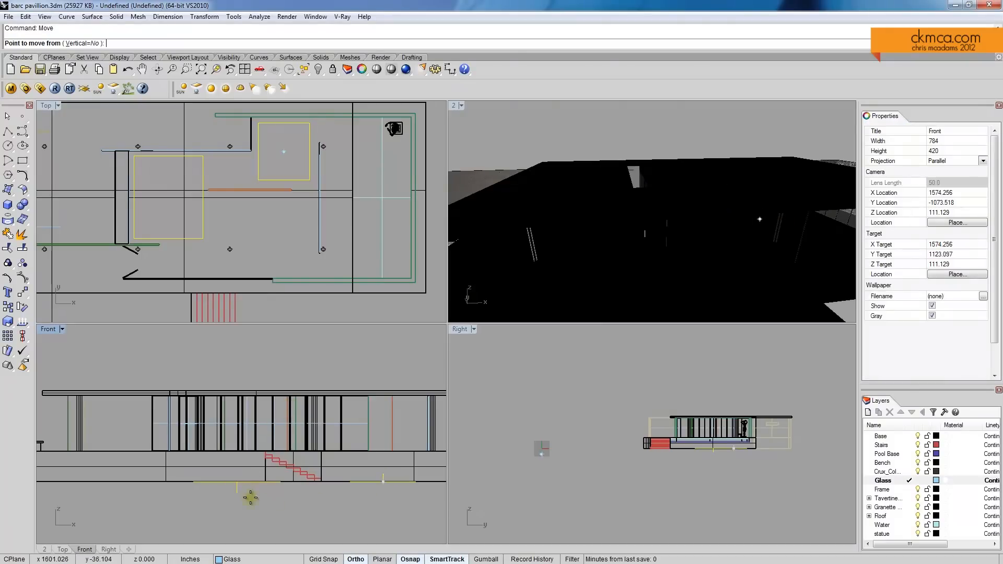
scroll(287, 499, "down", 2)
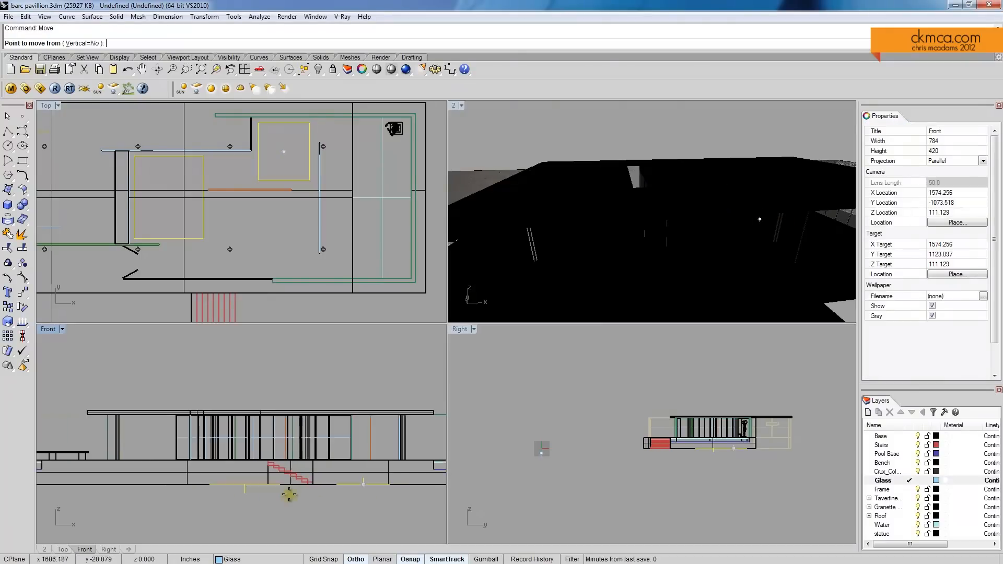
left_click(317, 333)
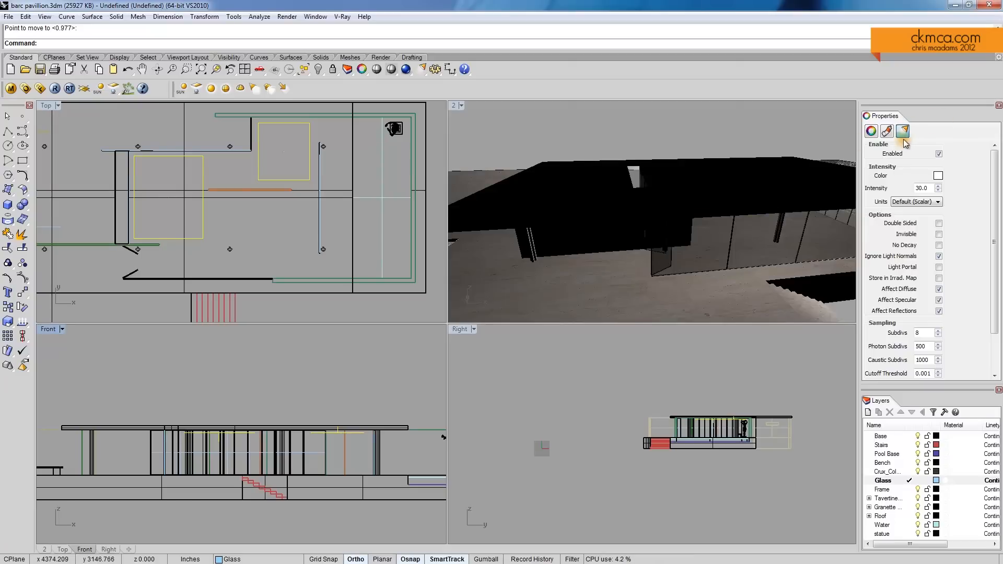
left_click(940, 234)
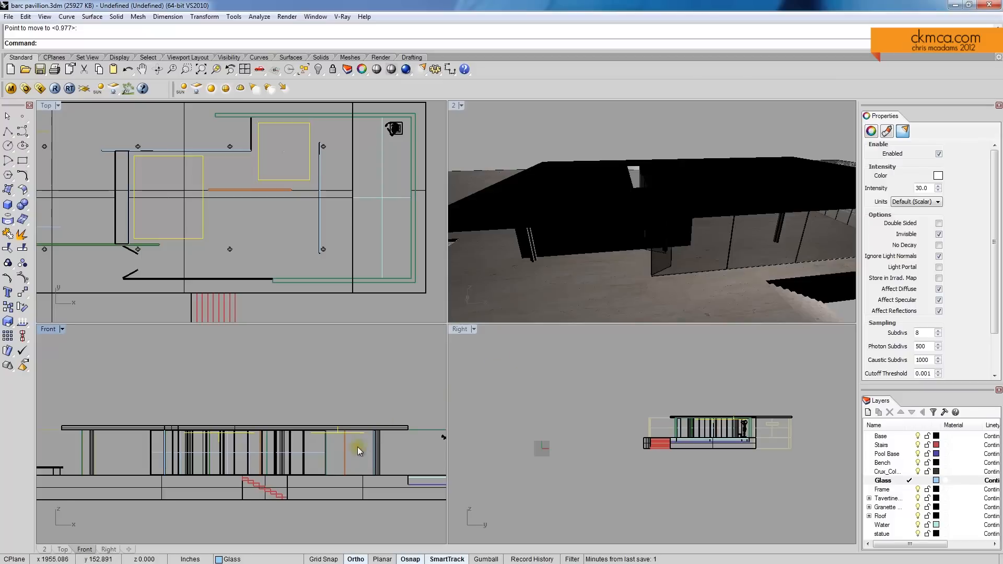
Step: Flip the direction of the smaller rectangular light so that it points down
scroll(332, 449, "up", 4)
key("Escape")
left_click(344, 417)
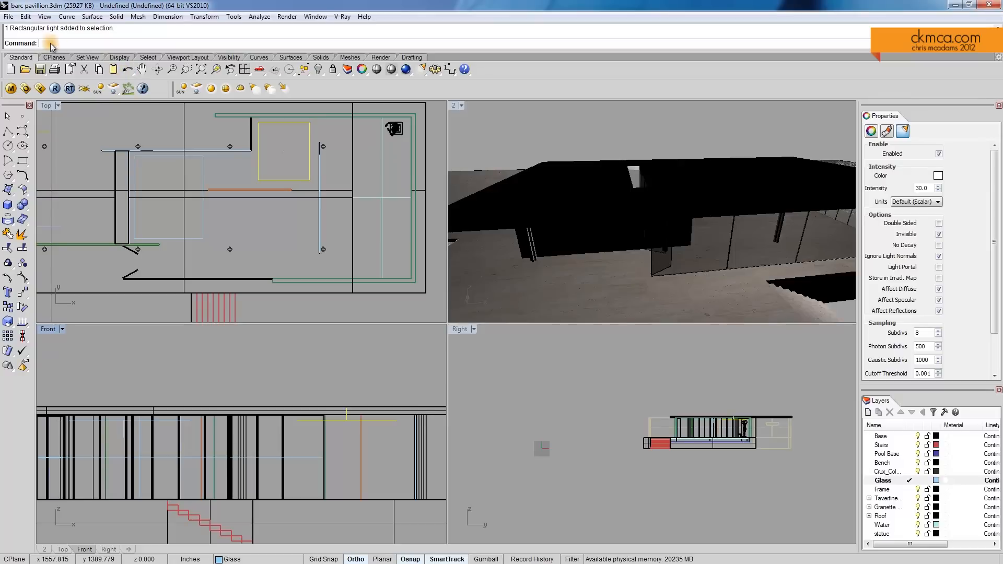
type("Fil")
type("p")
key("Return")
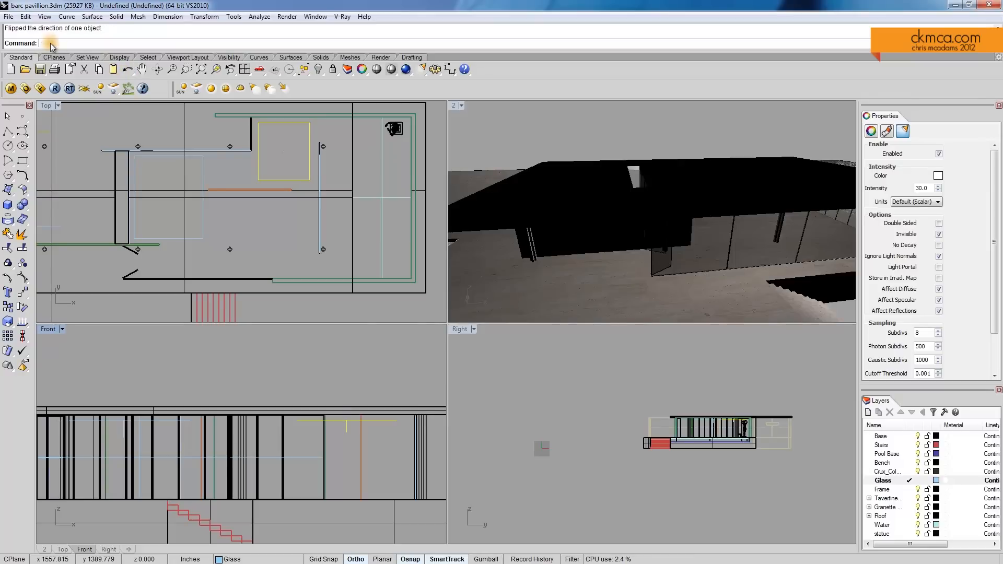
Step: Move both rectangular lights up in the Front view, closer to the roof's underside
left_click(163, 419)
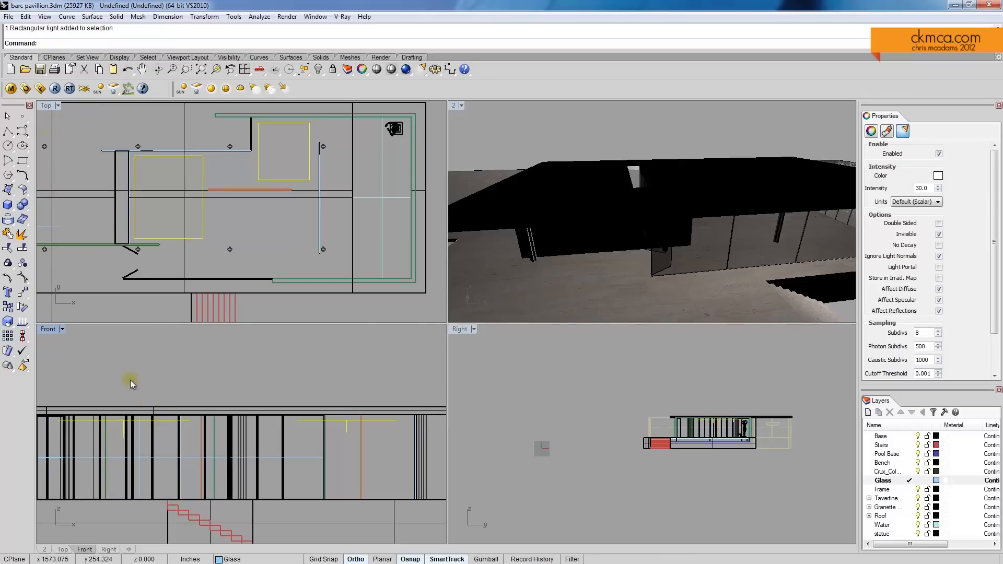
right_click_drag(337, 448, 345, 438)
type("m")
key("Return")
scroll(305, 423, "up", 4)
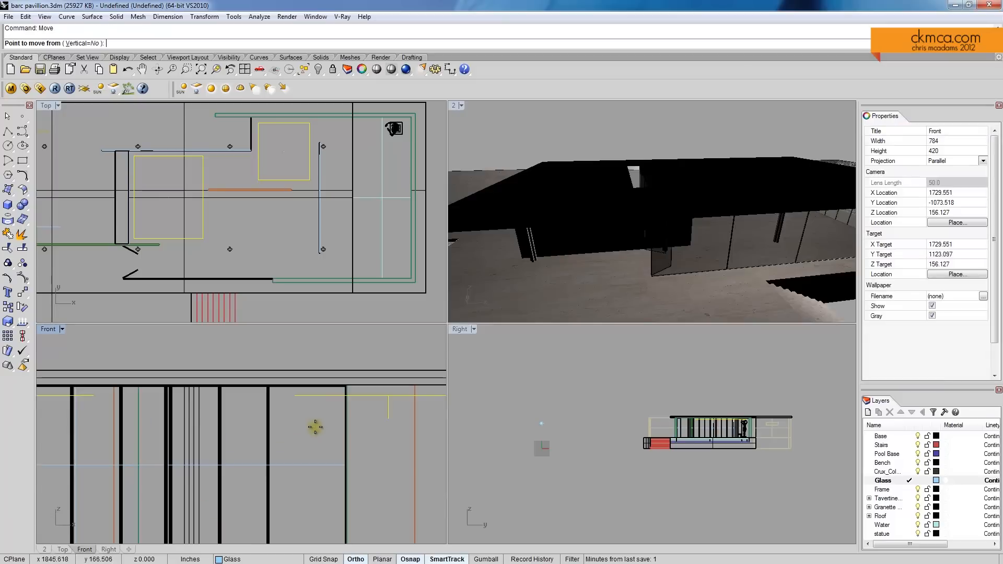
left_click(303, 421)
left_click(318, 438)
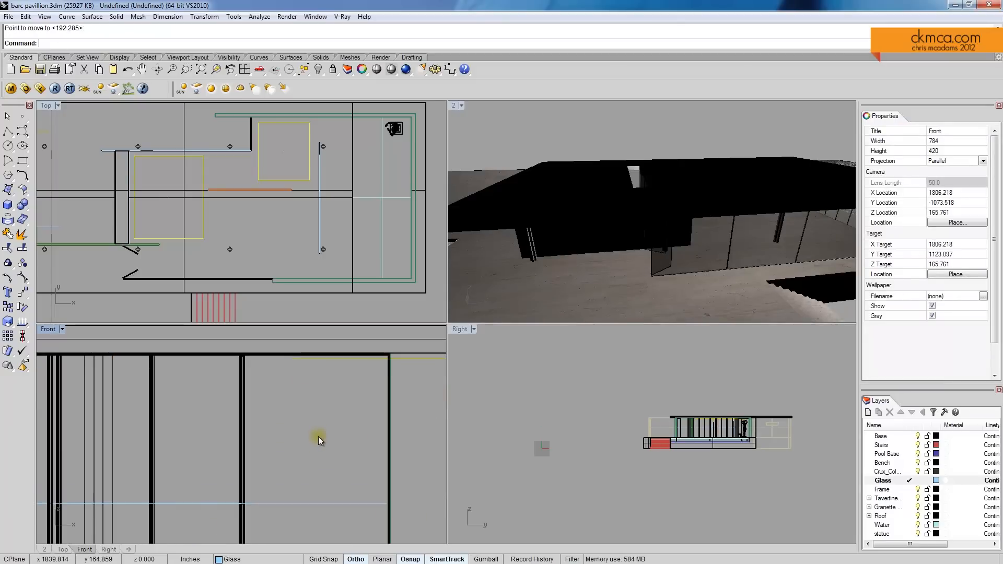
Step: Render the maximized perspective view, framed near eye level from across the pool, and close the frame buffer
double_click(453, 108)
right_click_drag(345, 255, 451, 230)
right_click_drag(513, 249, 491, 255, "shift")
right_click_drag(491, 255, 525, 253, "ctrl")
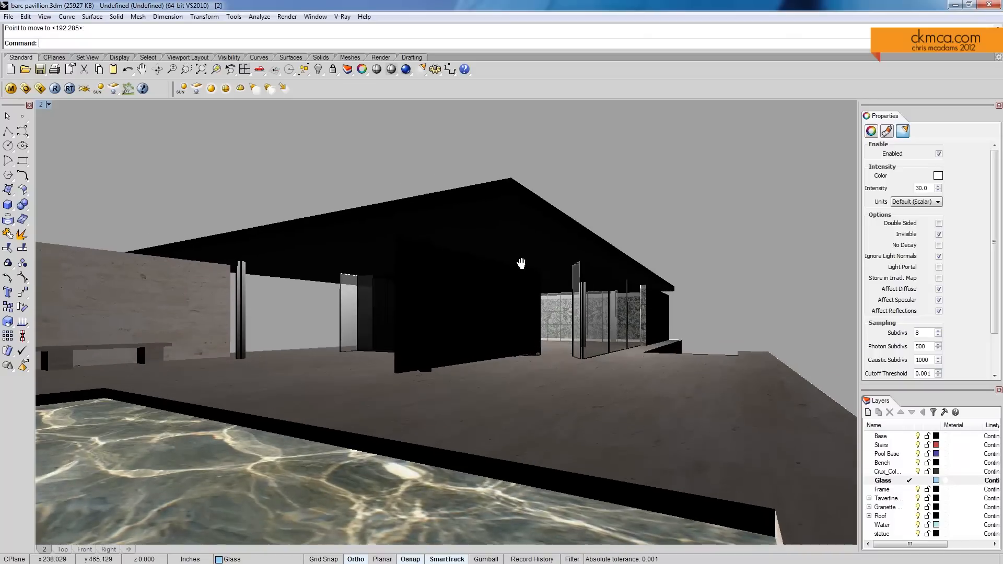
middle_click(522, 266)
left_click(522, 266)
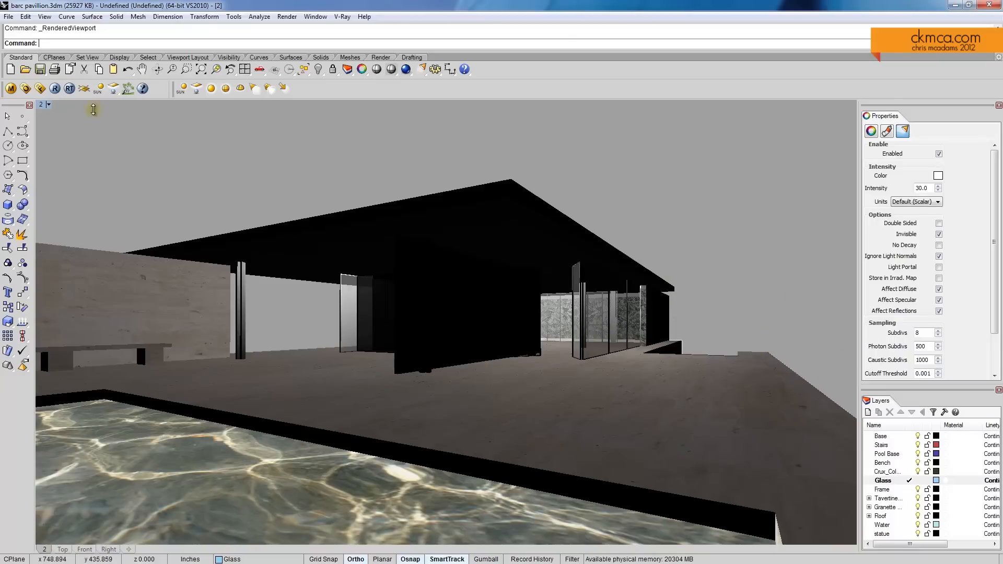
left_click(55, 89)
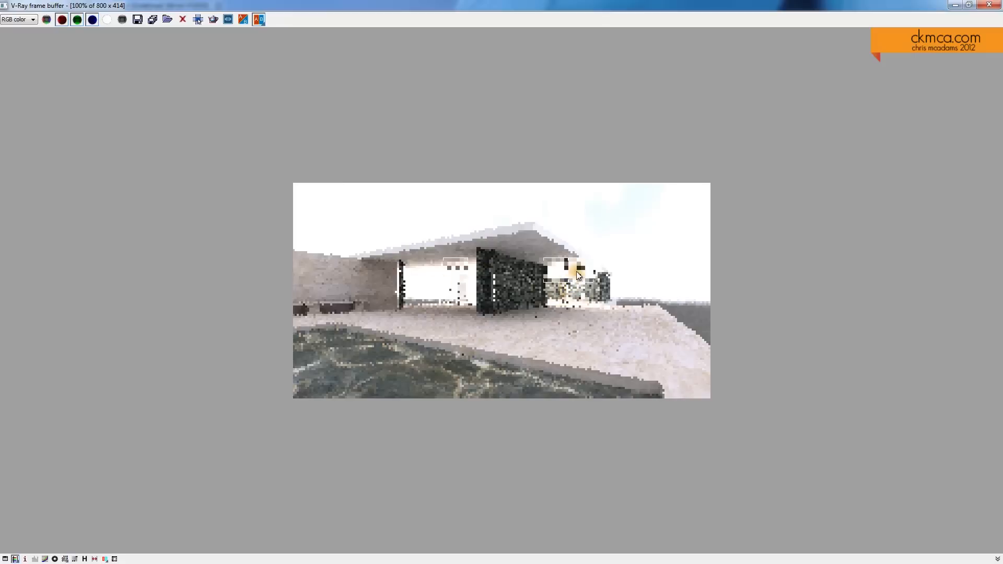
left_click(987, 7)
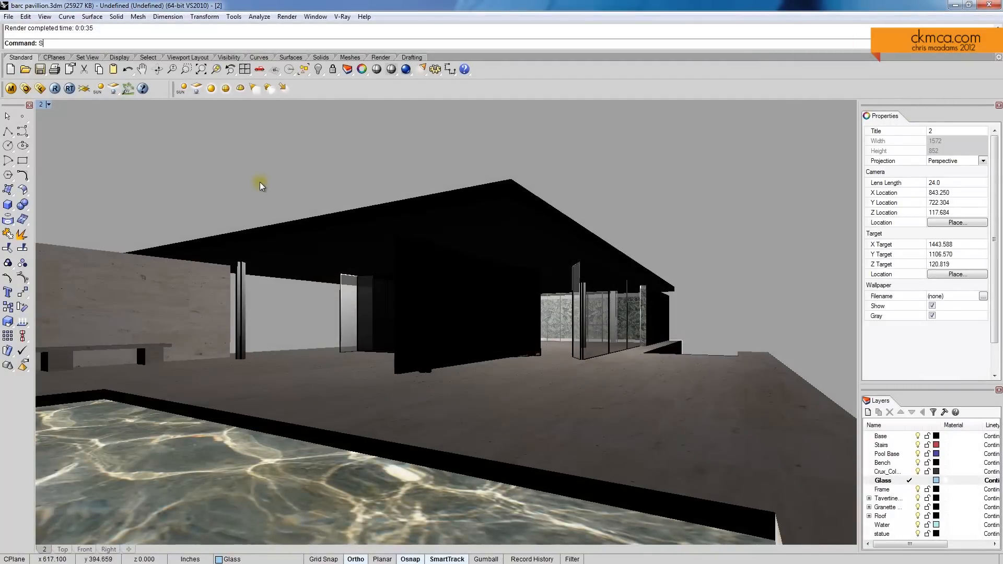
Step: Select all lights, set their intensity to 10, render the view again and close the frame buffer
type("elLight")
key("Return")
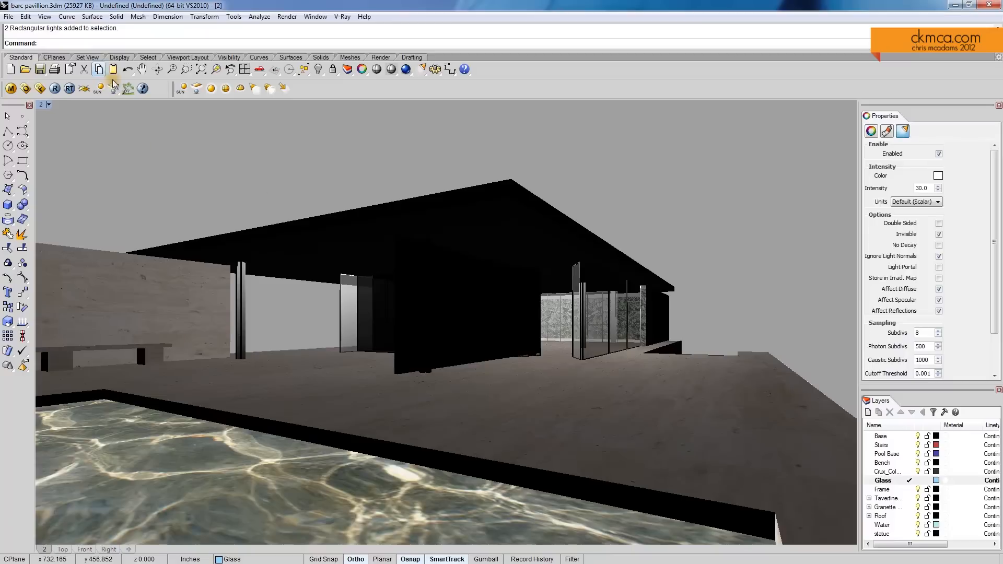
double_click(921, 188)
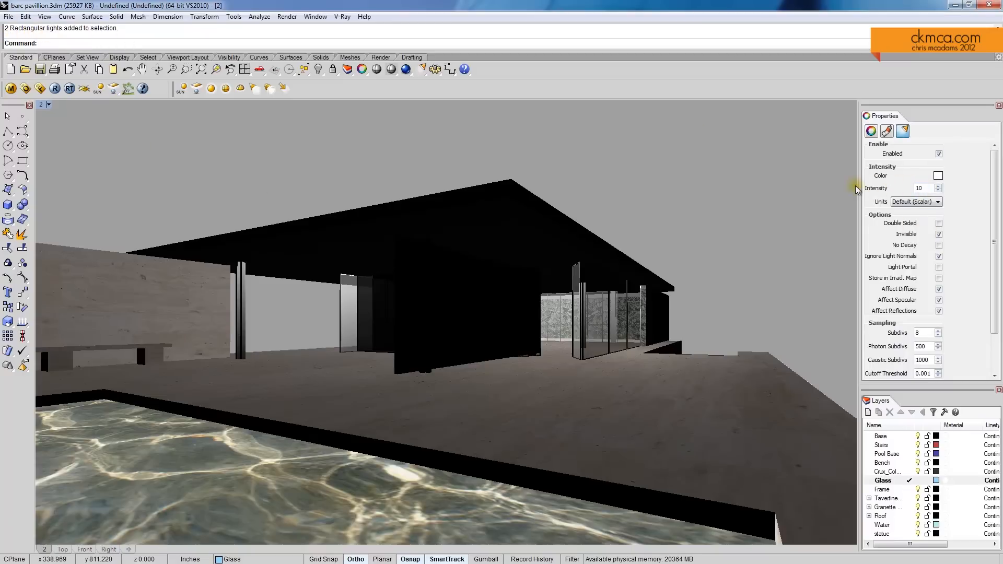
left_click(54, 89)
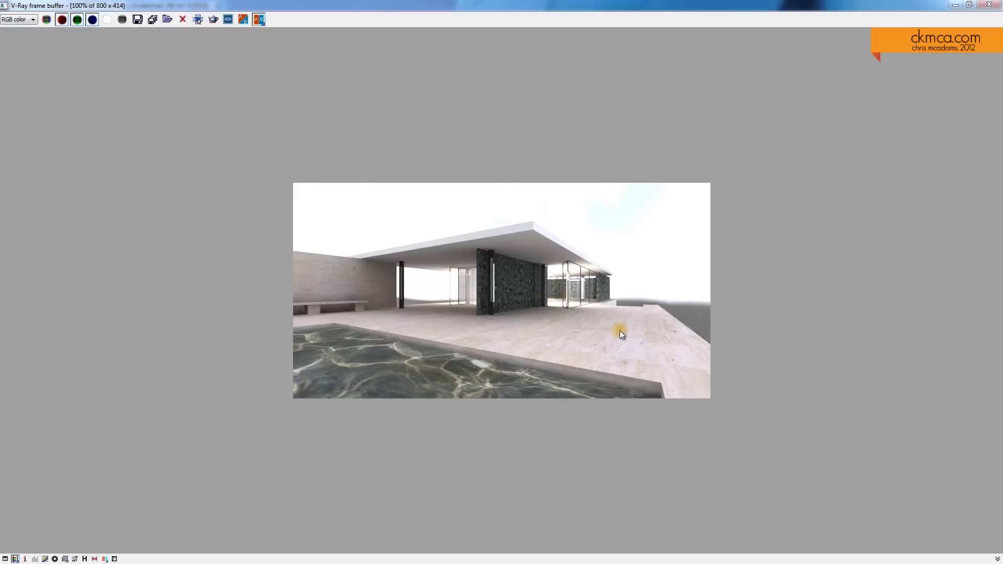
left_click(988, 5)
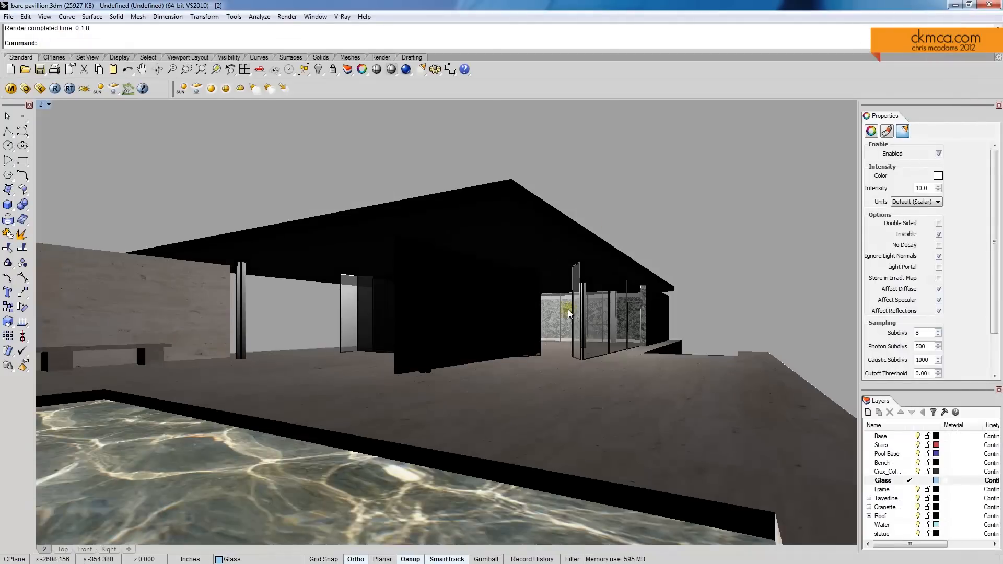
Step: Select all lights in the scene and delete them
right_click_drag(681, 230, 627, 230)
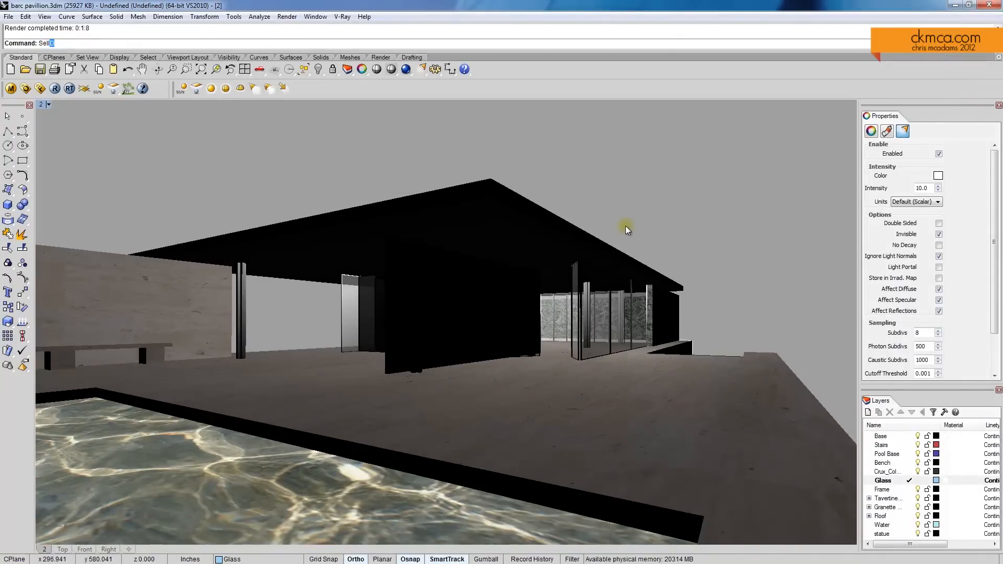
type("Sellght")
key("Return")
type("S")
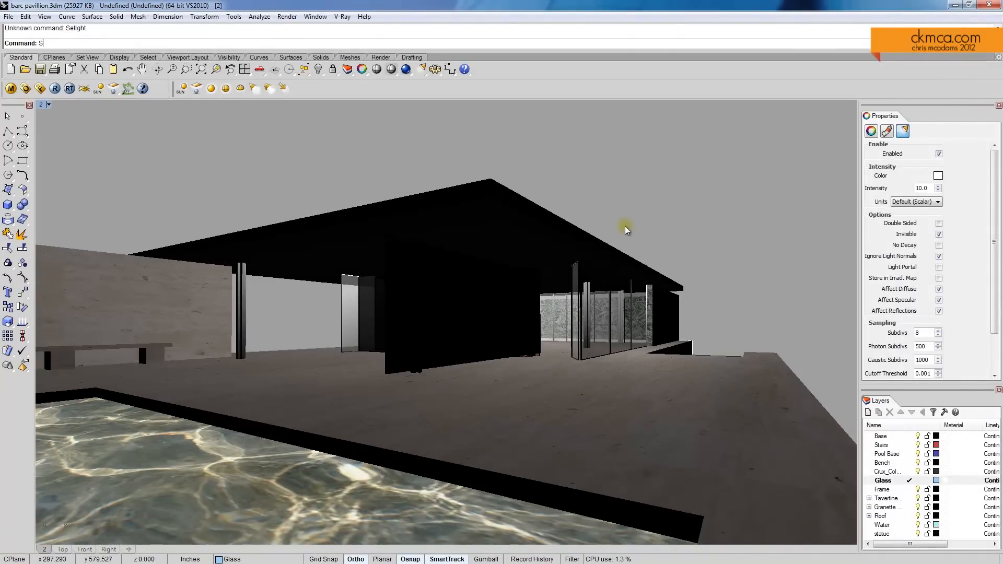
type("elLight")
key("Return")
type("Sellght")
key("Return")
right_click_drag(666, 199, 654, 193)
type("SelL")
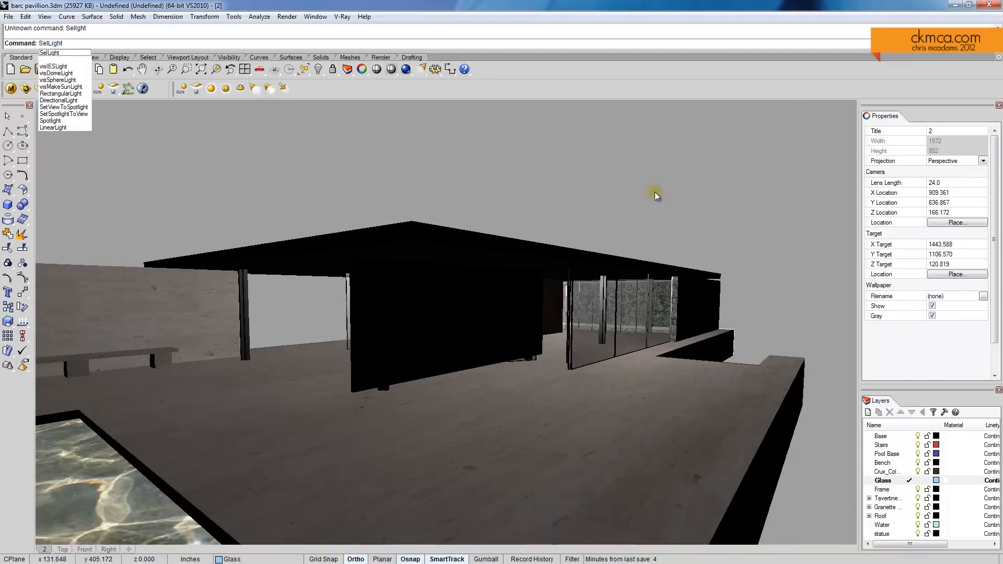
key("Return")
key("Delete")
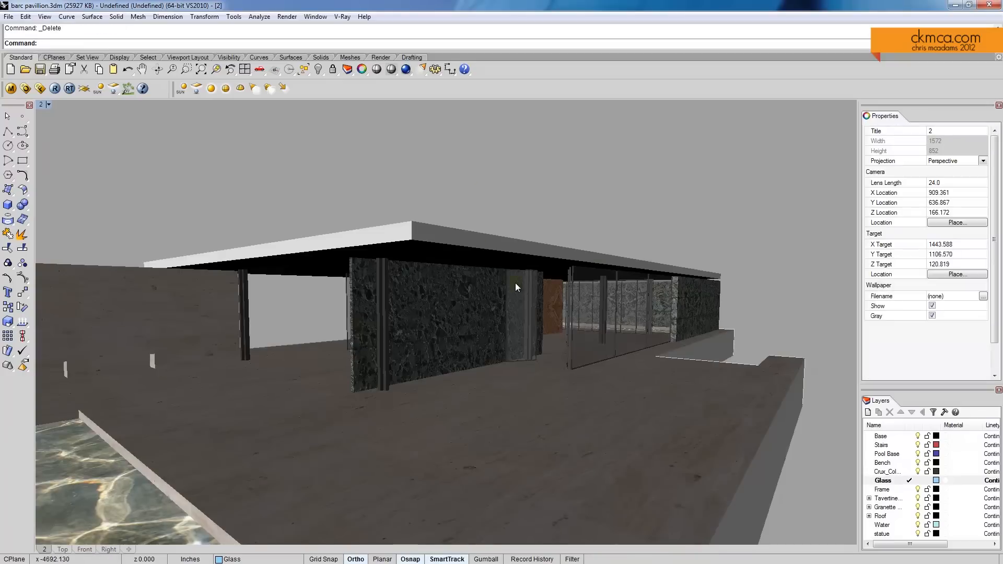
Step: Apply the T_stone material to the blank base wall surface beside the stairs in front of the glass facade
scroll(515, 285, "up", 6)
mouse_move(538, 300)
right_mouse_down()
mouse_move(581, 275)
mouse_move(582, 258)
mouse_move(593, 282)
mouse_move(552, 302)
right_mouse_up()
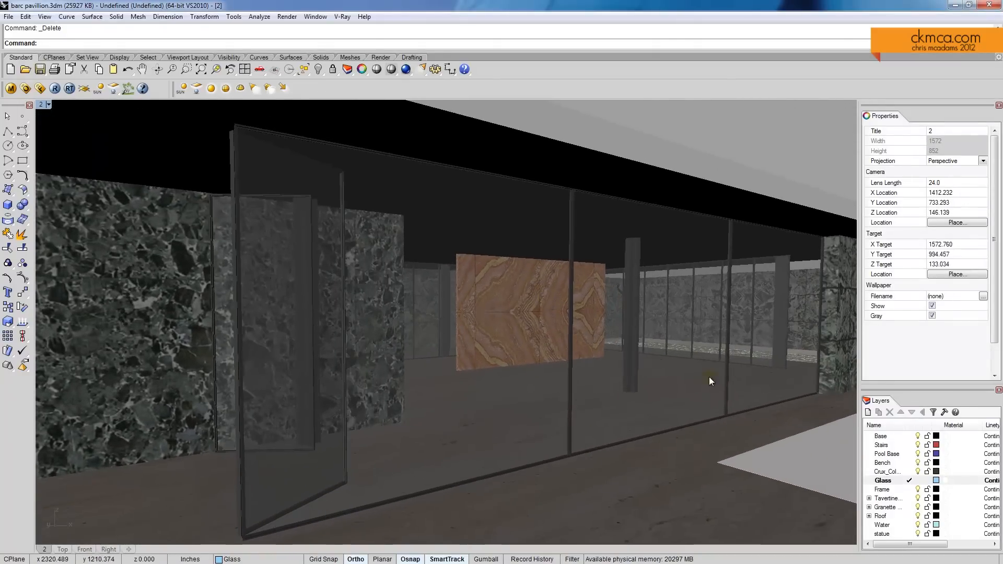
right_click_drag(804, 458, 593, 378, "shift")
left_click(583, 380)
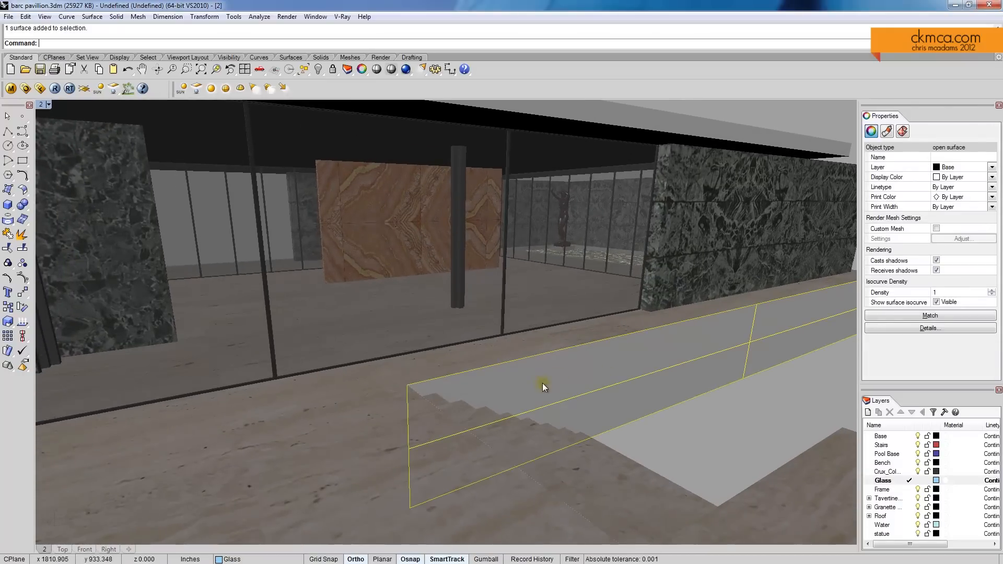
left_click(10, 88)
scroll(412, 347, "down", 1)
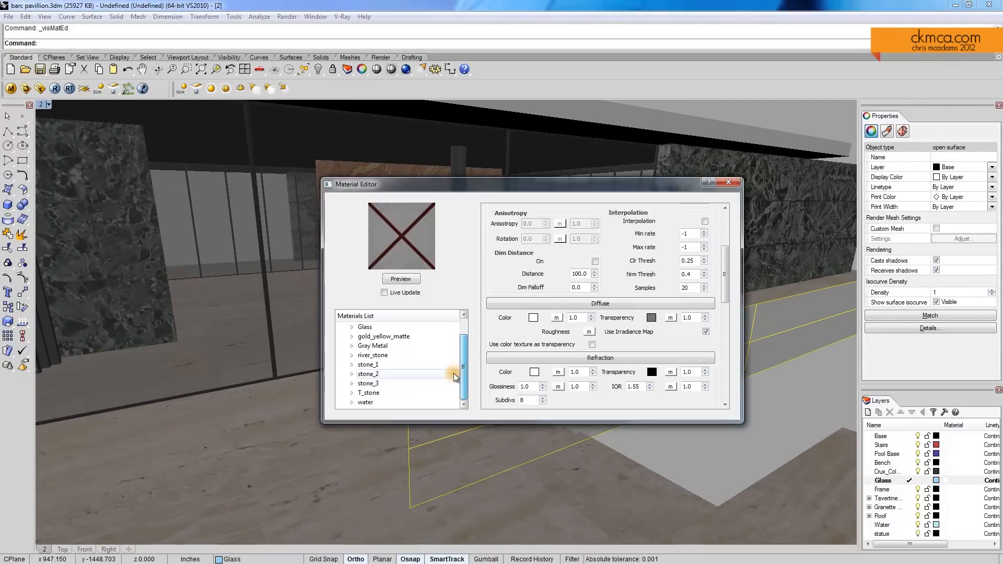
right_click(366, 393)
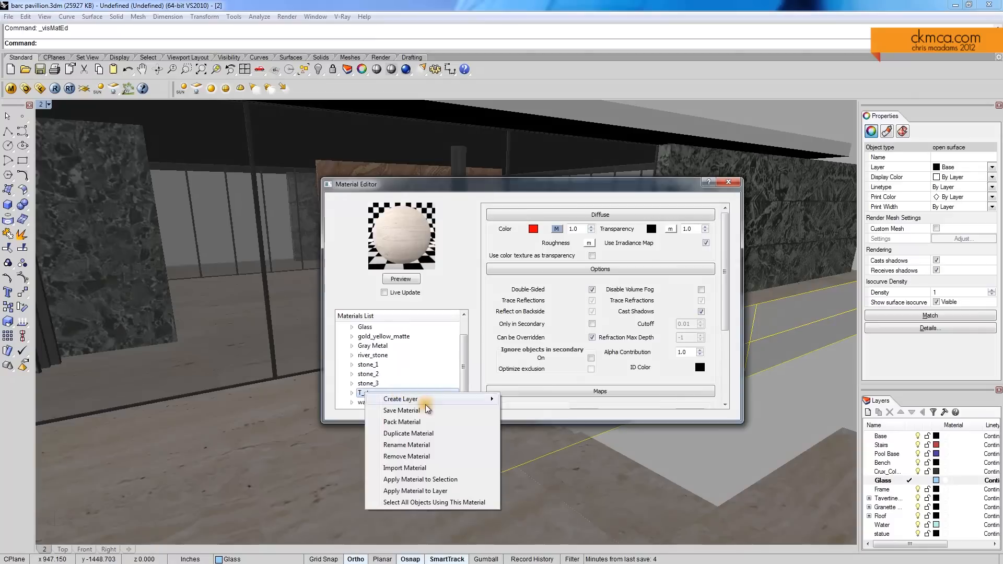
left_click(448, 480)
left_click(729, 183)
Step: Apply world bounding-box planar mapping to the stair-side wall surface, and match its mapping to the travertine floor's
left_click(737, 355)
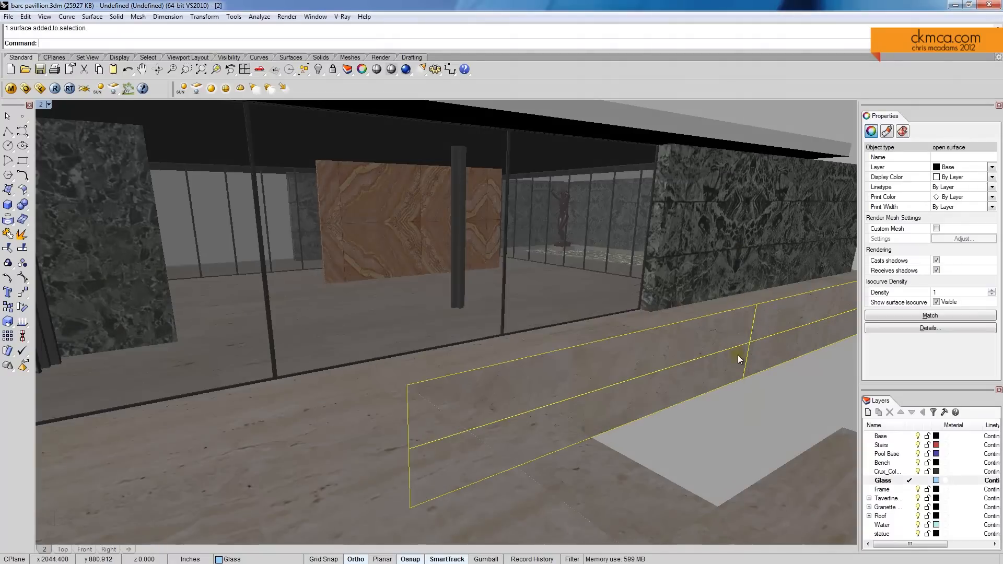
left_click(902, 131)
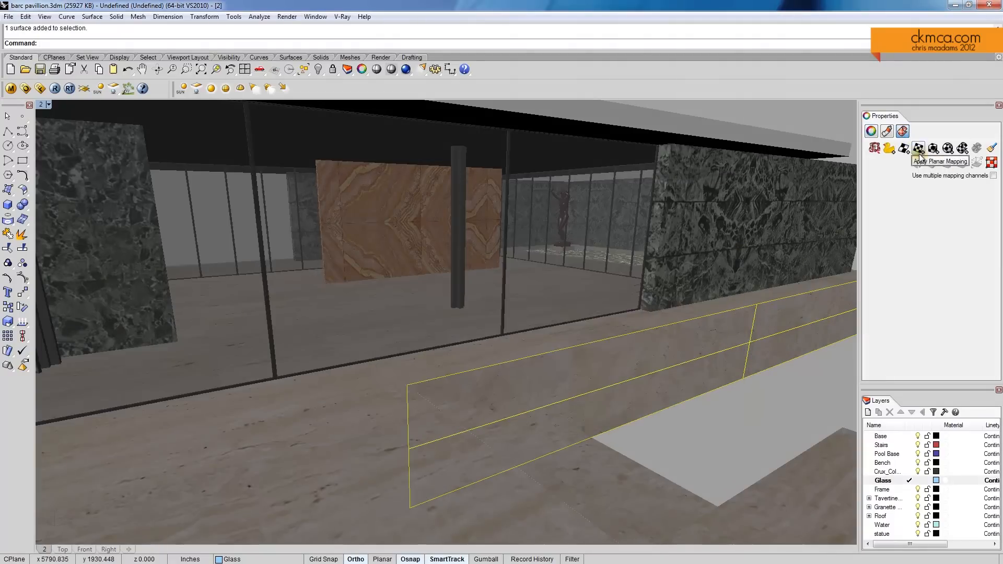
left_click(919, 149)
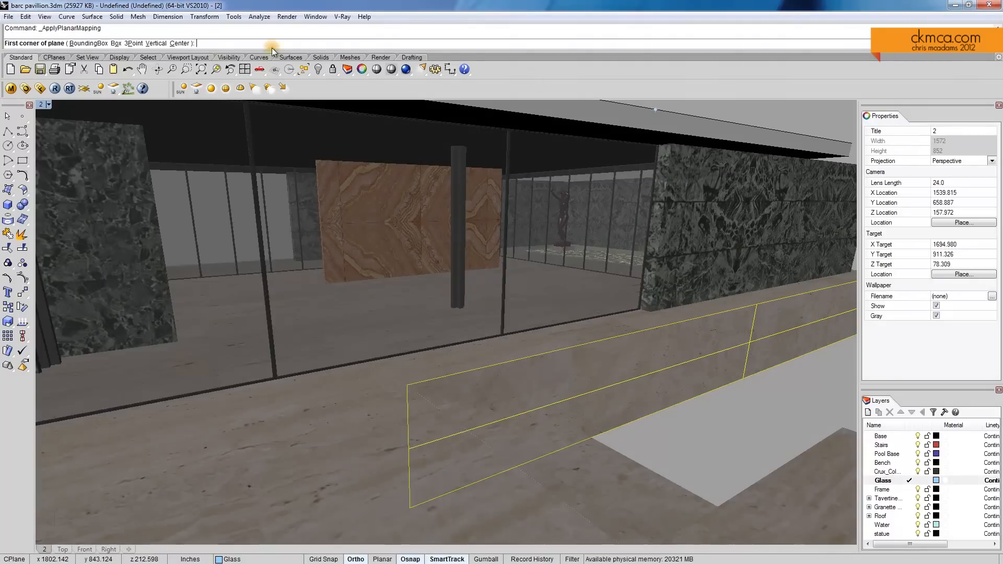
left_click(86, 43)
left_click(130, 43)
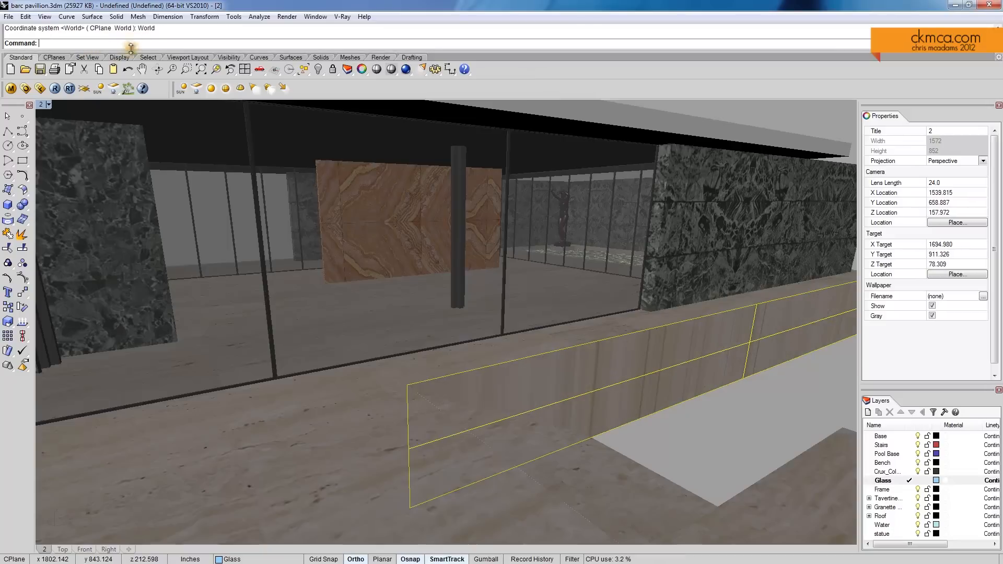
left_click(896, 163)
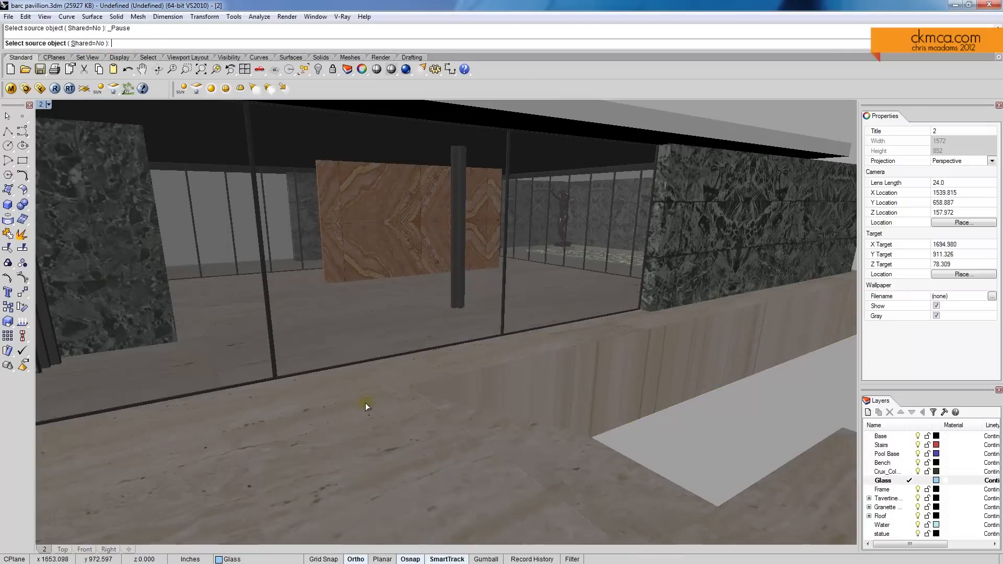
left_click(645, 356)
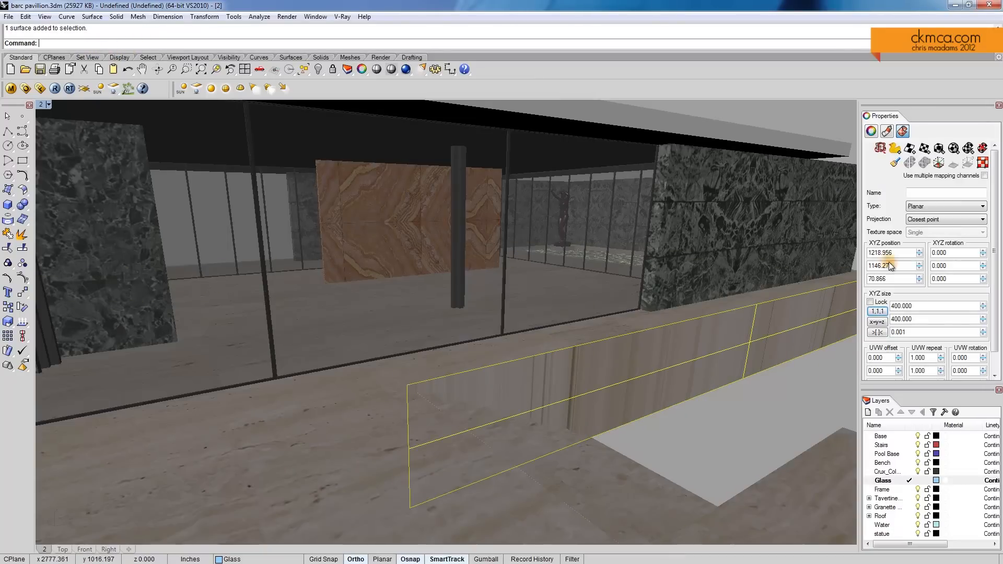
Step: Set the stair-side wall's planar mapping size to 20 in X, 20 in Y and 400 in Z
double_click(916, 332)
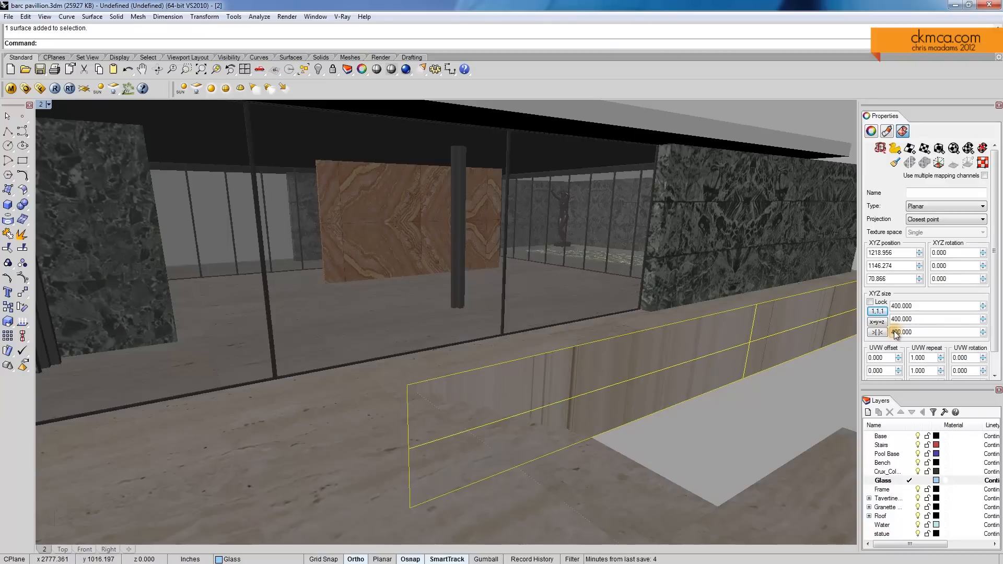
double_click(895, 333)
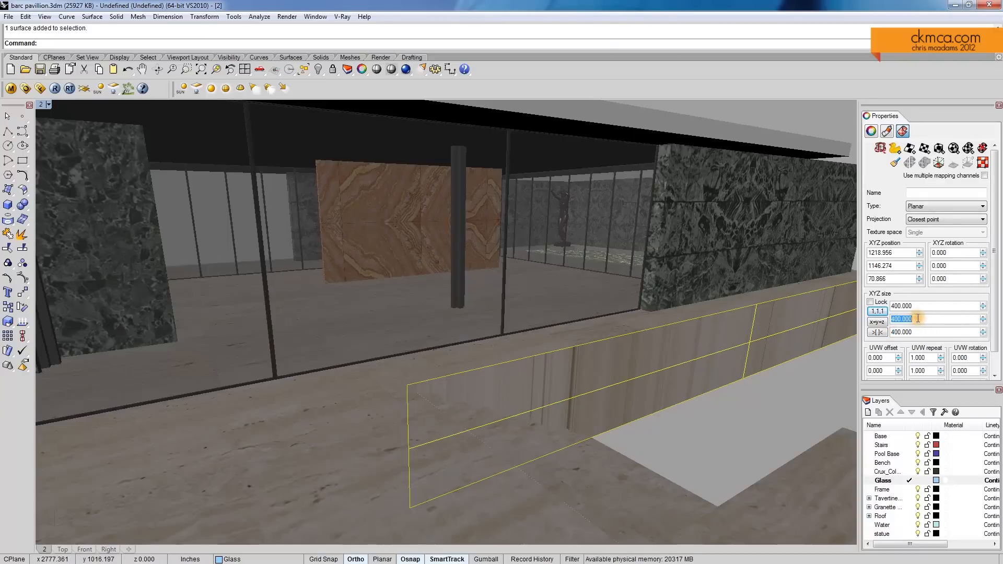
left_click(918, 318)
type("20")
key("Return")
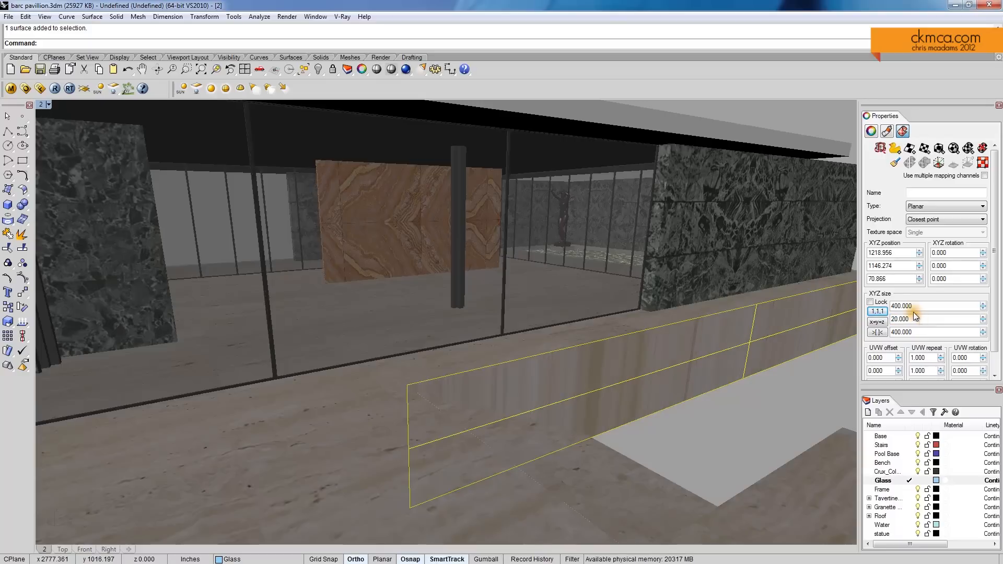
type("20")
key("Return")
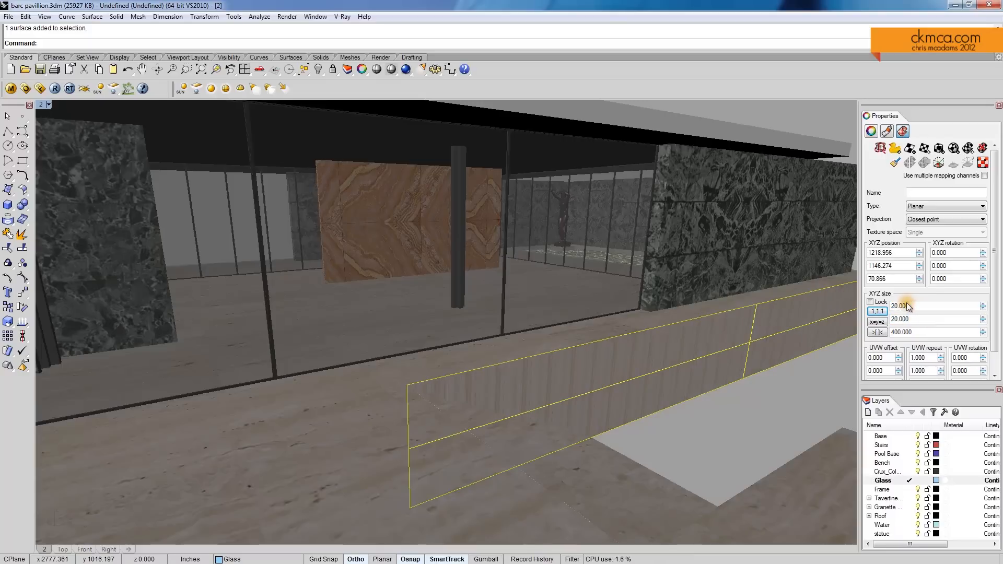
Step: Set the wall mapping's X and Y sizes to 40, with 20 in Z
left_click(922, 319)
left_click(921, 320)
type("40")
key("Return")
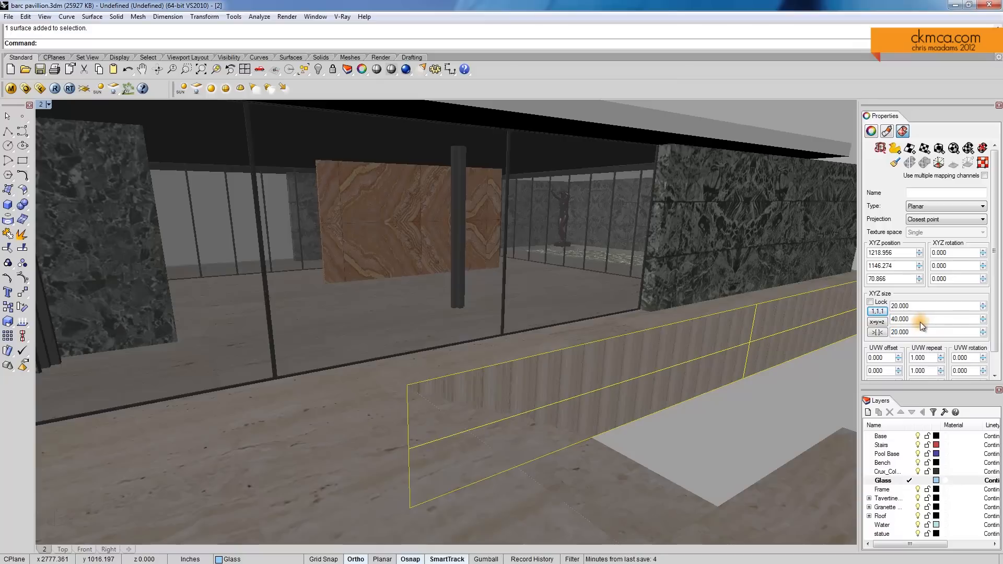
left_click(917, 306)
type("40")
key("Return")
Step: Try a wall mapping size of 2 in X and Y with 60 in Z
left_click(916, 332)
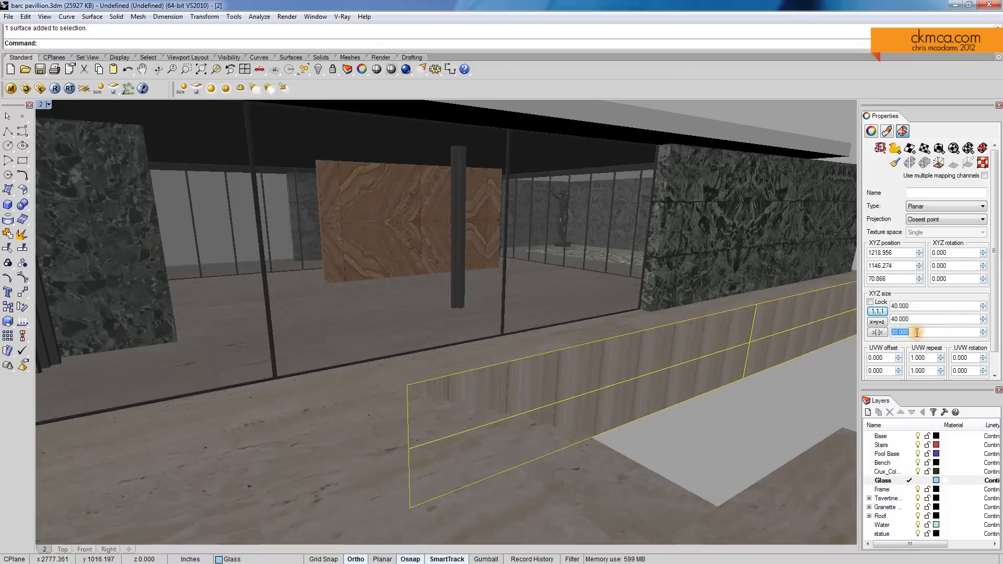
type("1")
key("Return")
left_click(918, 319)
type("6")
left_click(915, 317)
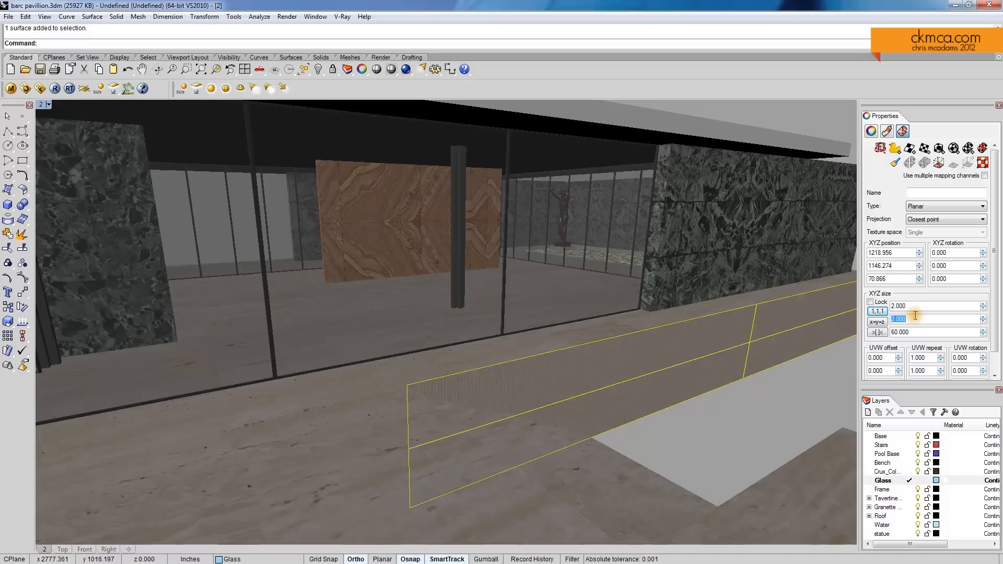
Step: Set the wall mapping's X and Y sizes to 800, and raise both to 2600
left_click(915, 305)
type("800")
left_click(913, 317)
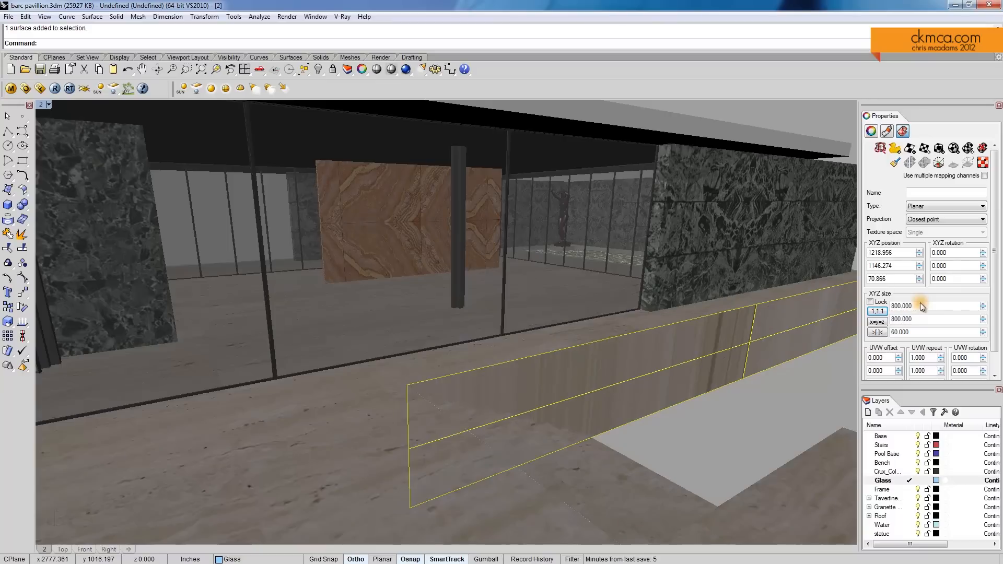
left_click(921, 305)
left_click(922, 306)
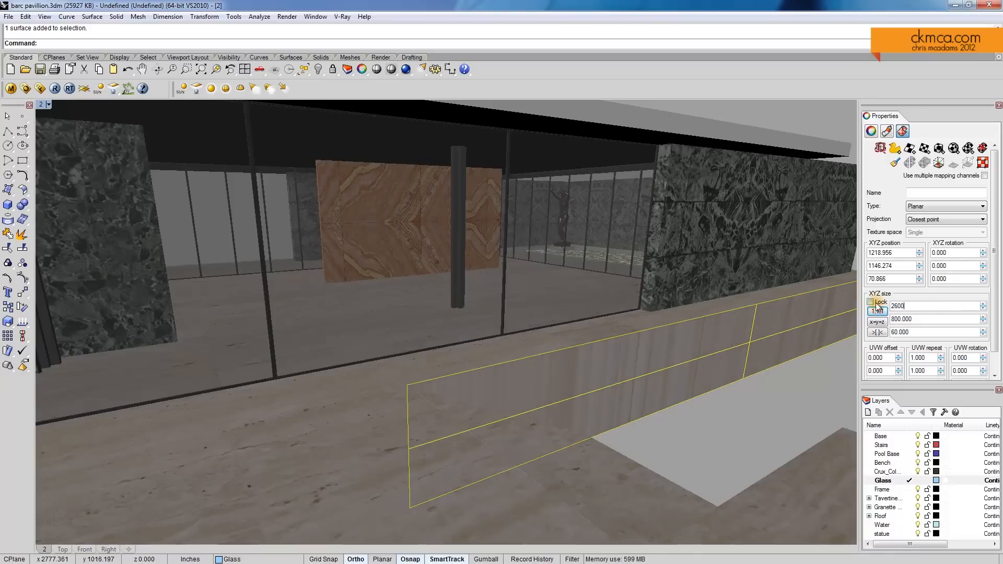
key("Tab")
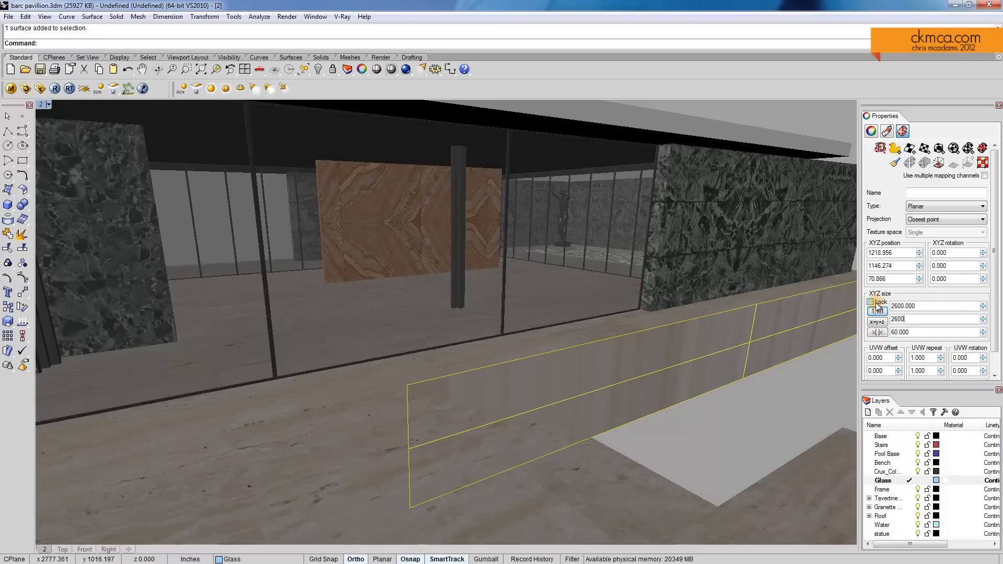
key("Tab")
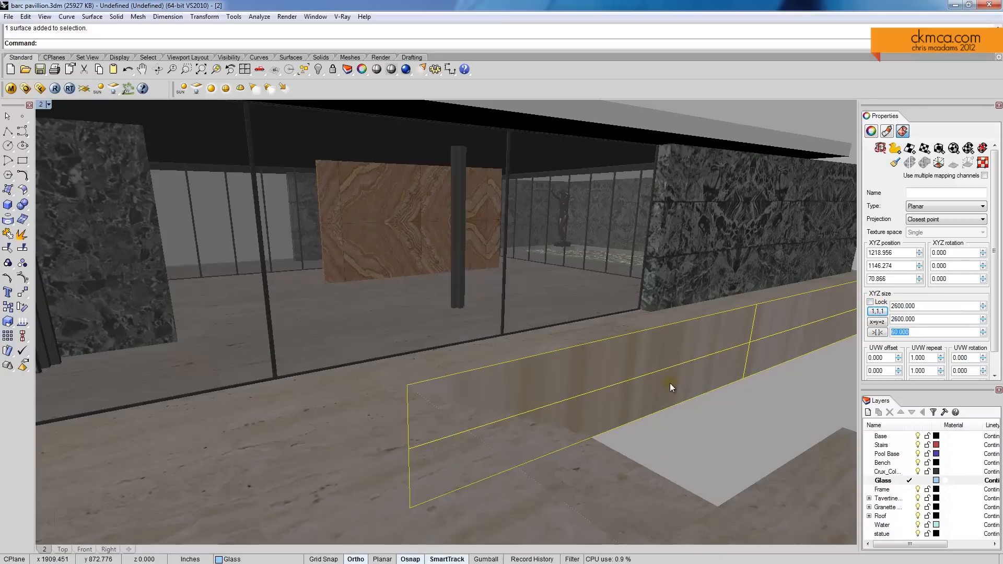
Step: Remove the texture mapping from all channels of the stair-side wall surface
left_click(896, 163)
scroll(516, 228, "down", 5)
right_click_drag(319, 244, 482, 283)
left_click(267, 272)
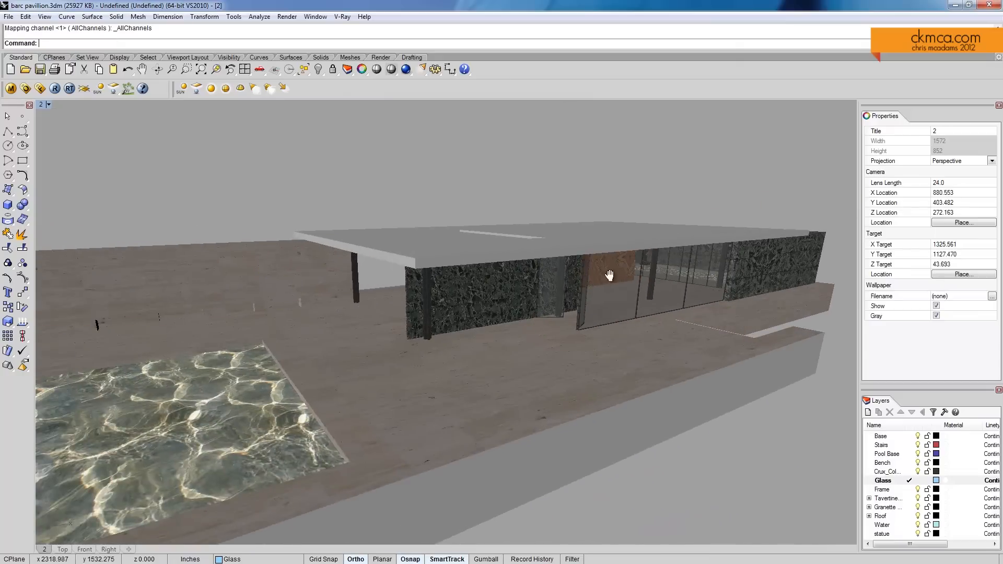
Step: Examine the materials on the stair treads, risers and adjoining wall up close
scroll(633, 347, "up", 8)
right_click_drag(561, 342, 520, 361)
scroll(449, 321, "down", 5)
right_click_drag(449, 321, 528, 361)
scroll(518, 303, "up", 3)
scroll(365, 287, "down", 6)
scroll(499, 365, "up", 4)
scroll(598, 349, "up", 5)
scroll(575, 343, "down", 3)
scroll(518, 385, "up", 3)
right_click_drag(527, 360, 514, 334, "shift")
scroll(513, 334, "up", 4)
scroll(438, 255, "up", 3)
left_click(335, 296)
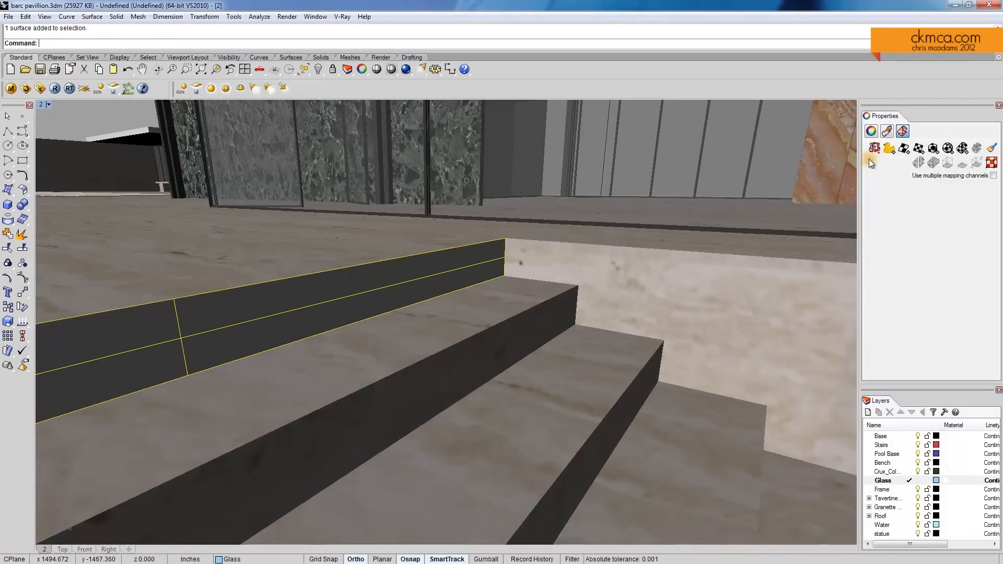
scroll(441, 235, "up", 6)
scroll(625, 254, "down", 8)
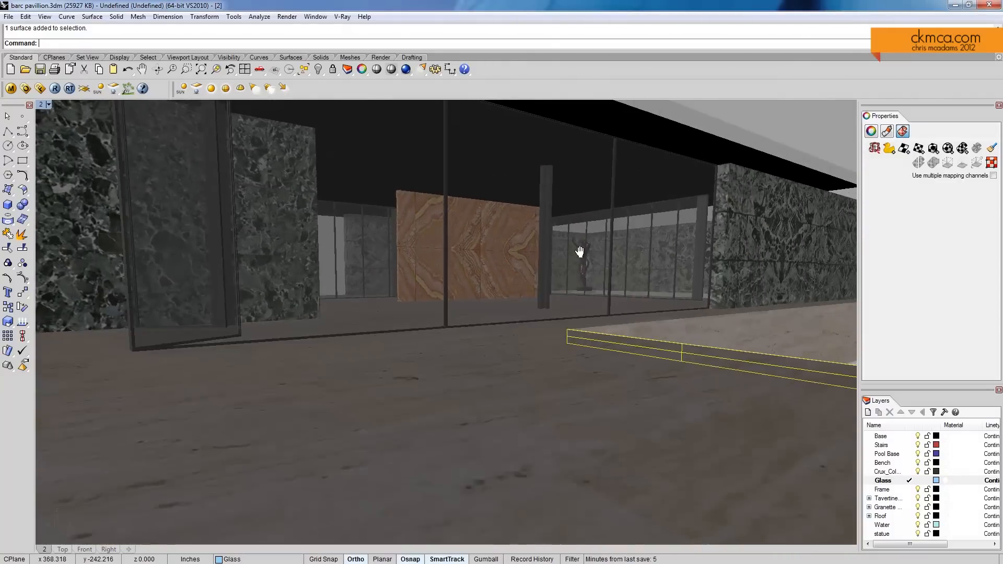
Step: Frame the glass facade with the onyx wall behind it at close range, and save it as named view 3
right_click_drag(579, 252, 703, 306, "shift")
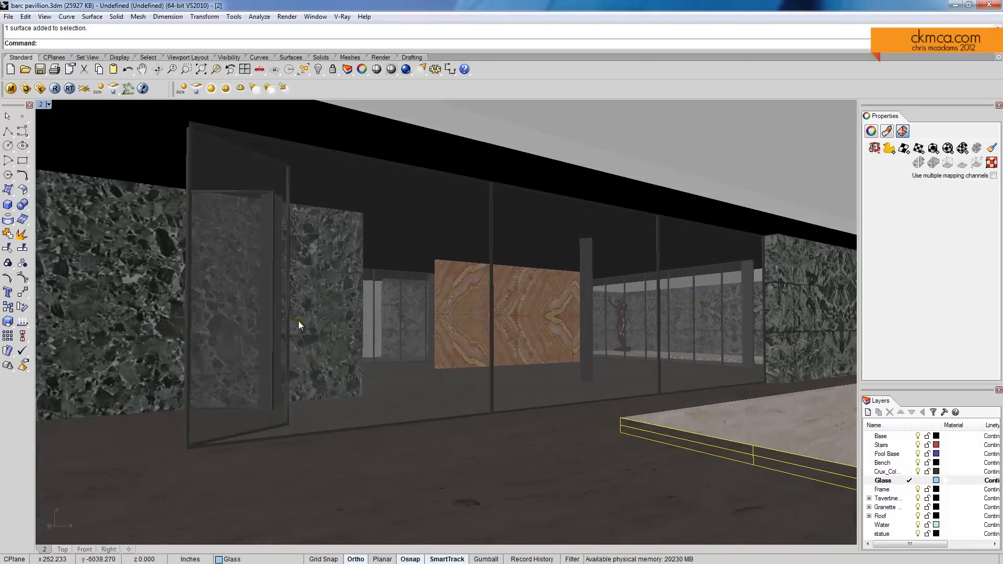
right_click_drag(773, 330, 706, 335, "shift")
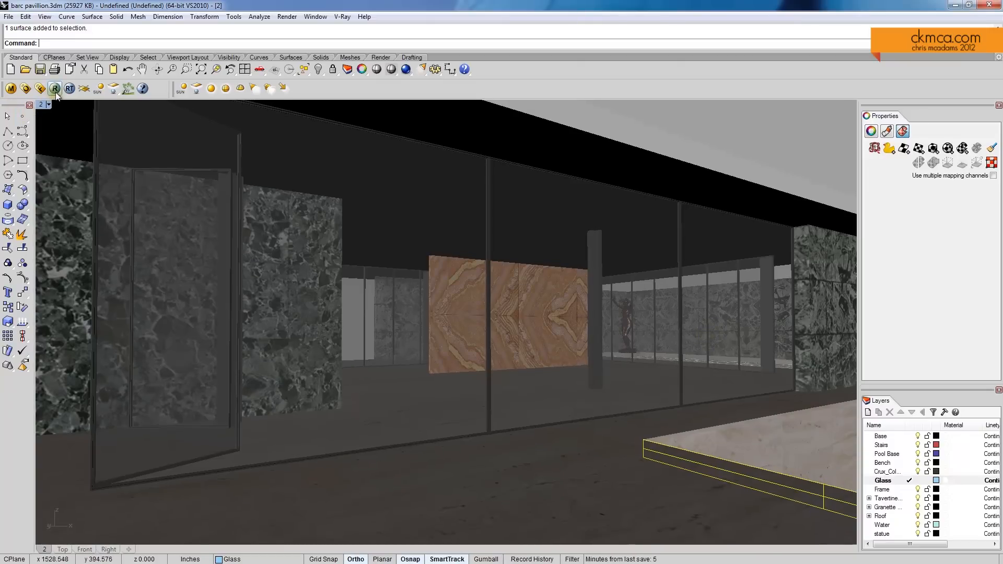
left_click(684, 124)
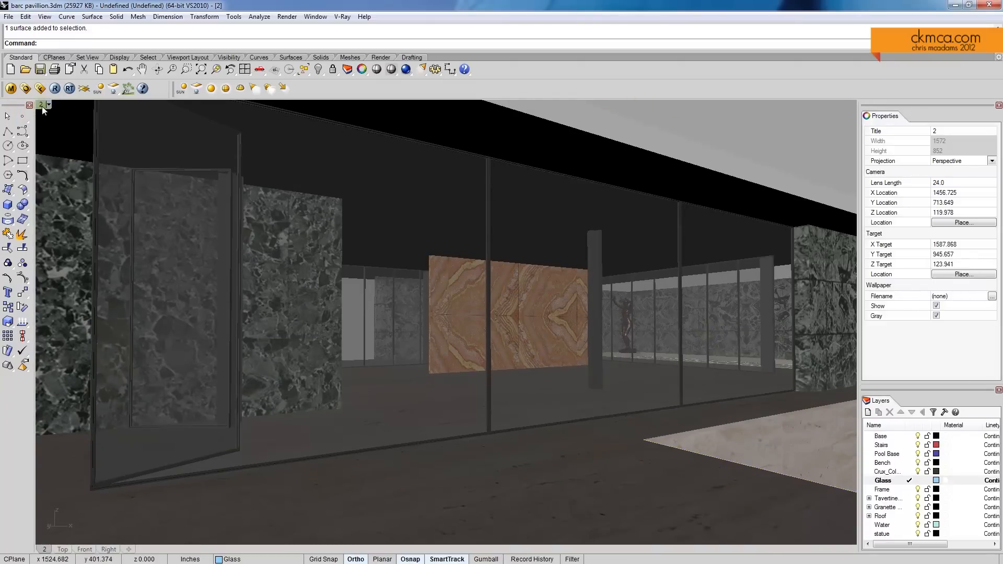
left_click(42, 106)
mouse_move(84, 289)
left_click(199, 405)
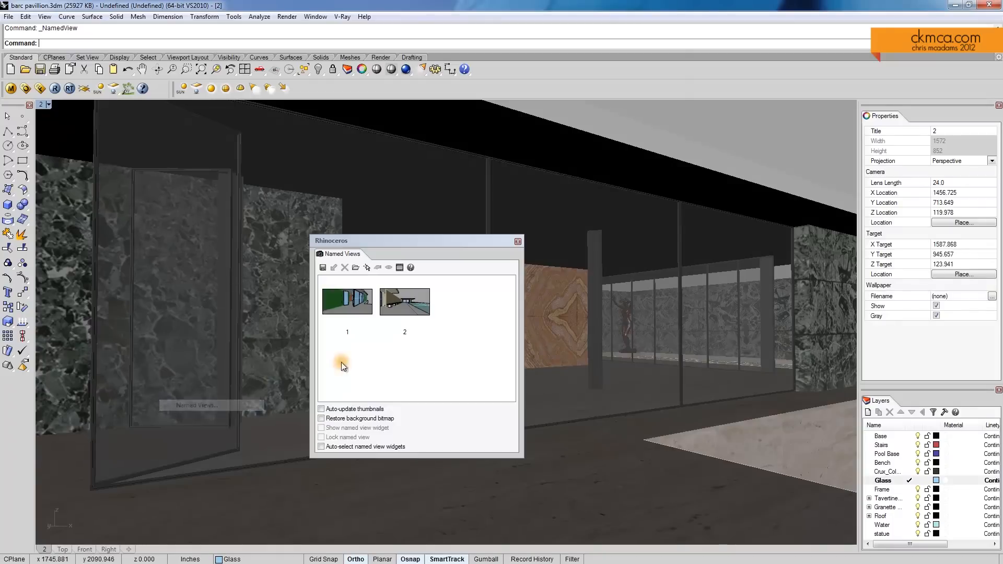
left_click(323, 267)
left_click(502, 304)
left_click(518, 241)
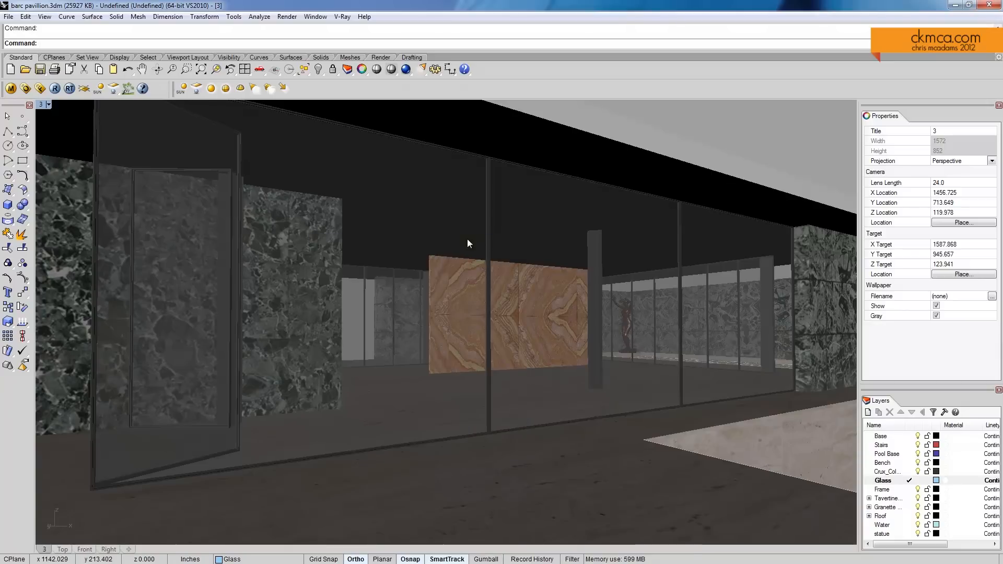
right_click(436, 203)
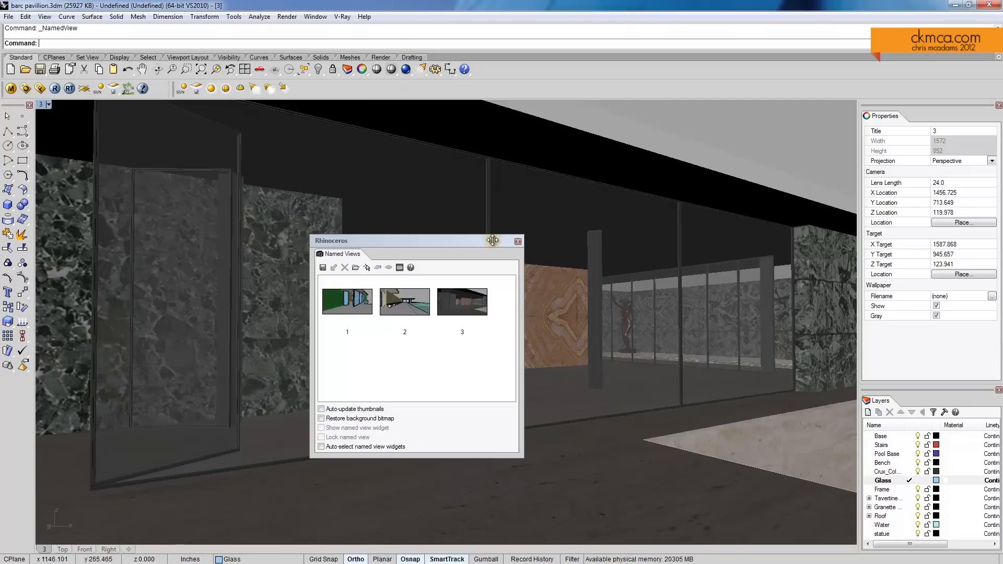
left_click(518, 241)
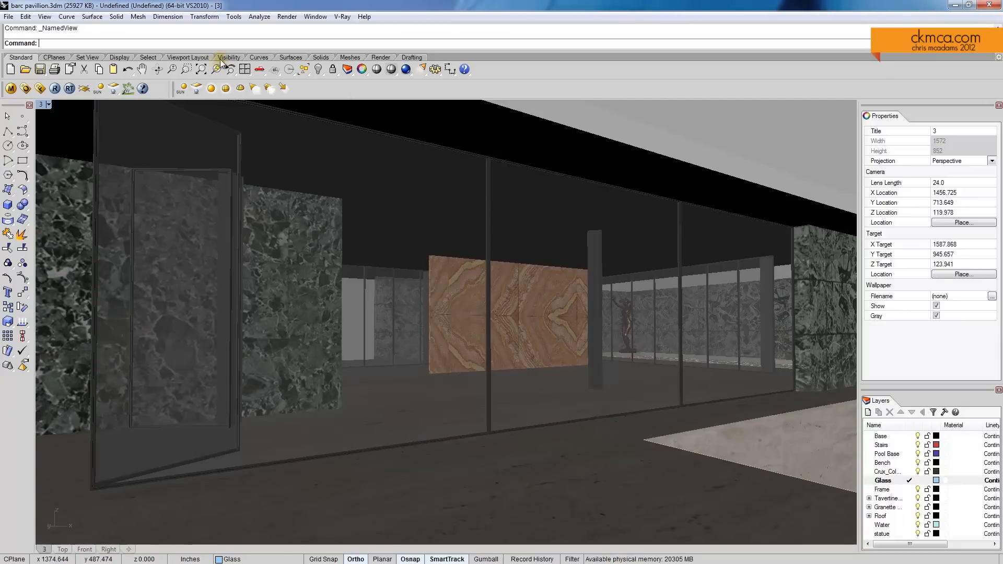
Step: Place a point light at the near corner of the pool surround and raise it to about mid-height of the glass facade, using shaded display
left_click(211, 88)
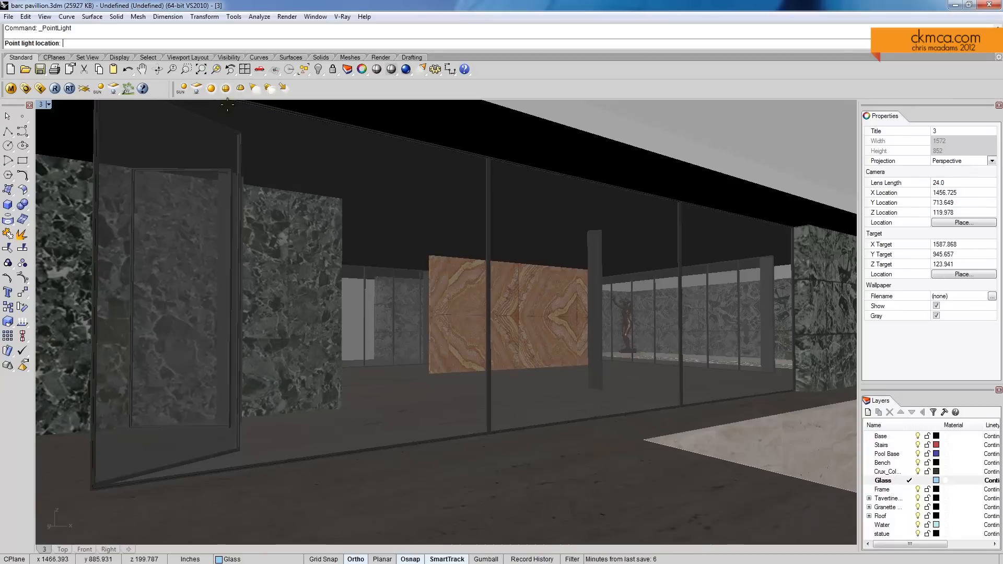
left_click(643, 440)
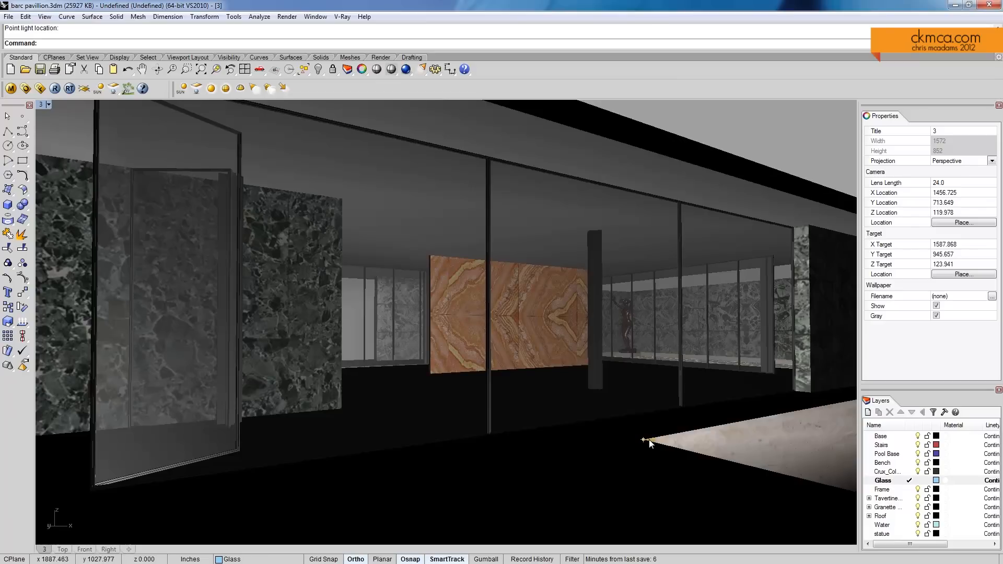
left_click(647, 439)
middle_click(569, 403)
left_click(585, 403)
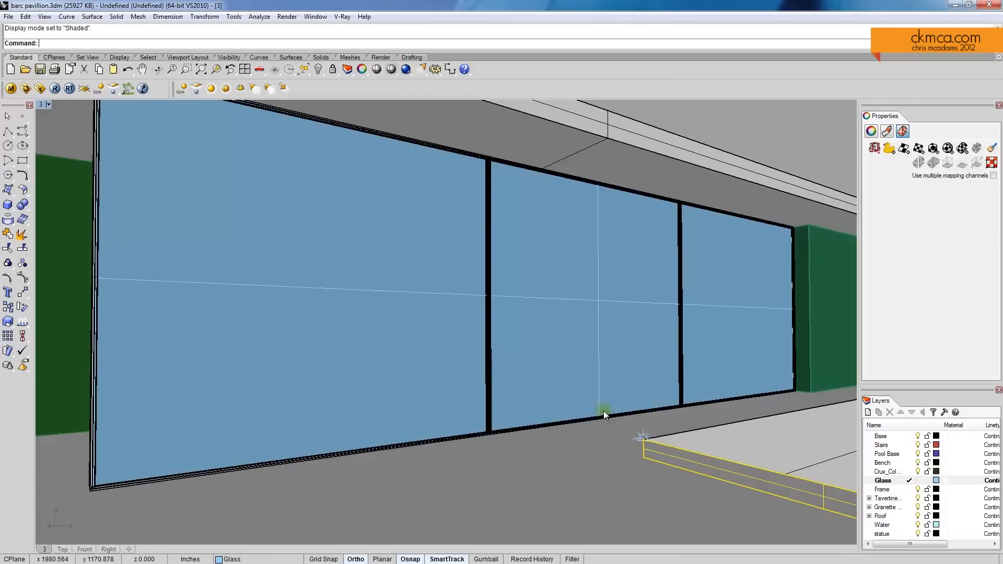
left_click(643, 439)
left_click_drag(646, 440, 650, 387)
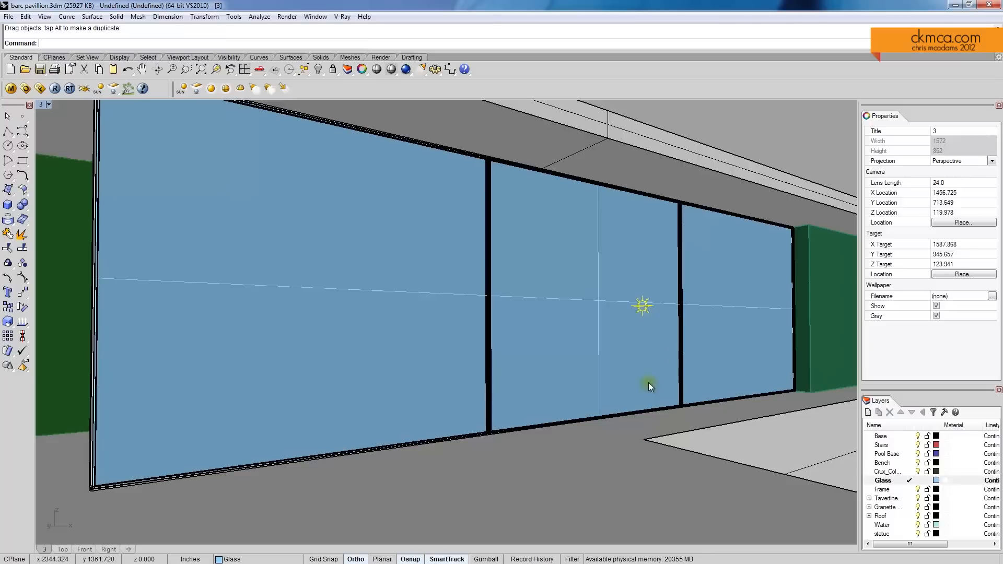
Step: Set the point light's intensity to 6
left_click_drag(947, 190, 901, 192)
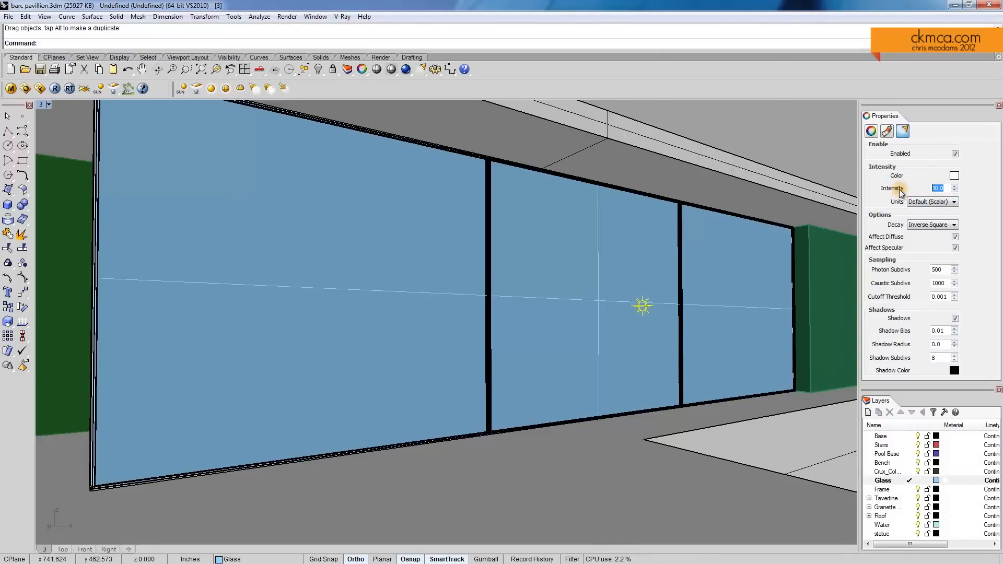
type("6e")
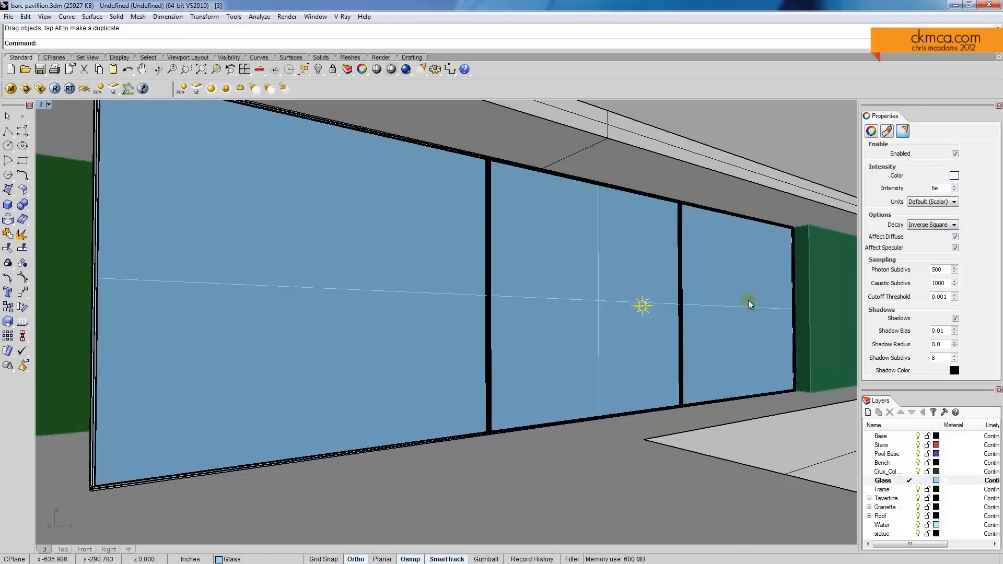
key("BackSpace")
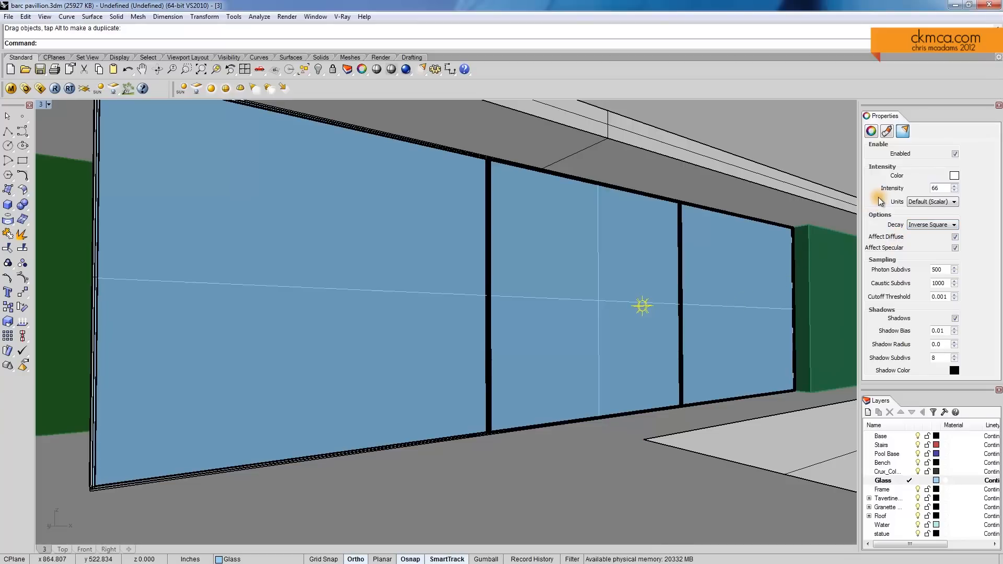
double_click(938, 188)
type("6")
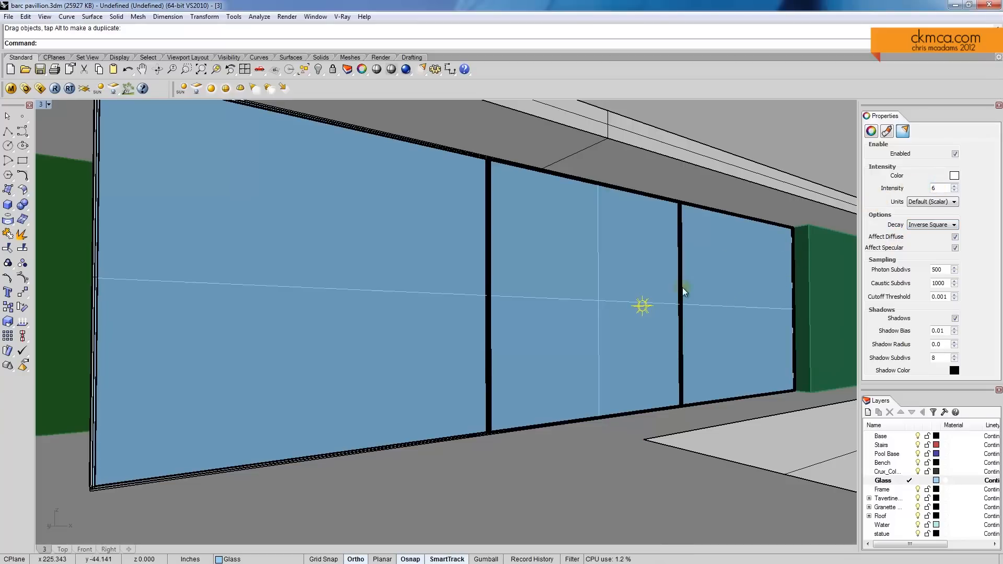
Step: Move the point light horizontally past the nearer mullion in front of the widest glass pane, and return the viewport to rendered display
left_click(647, 308)
key("Return")
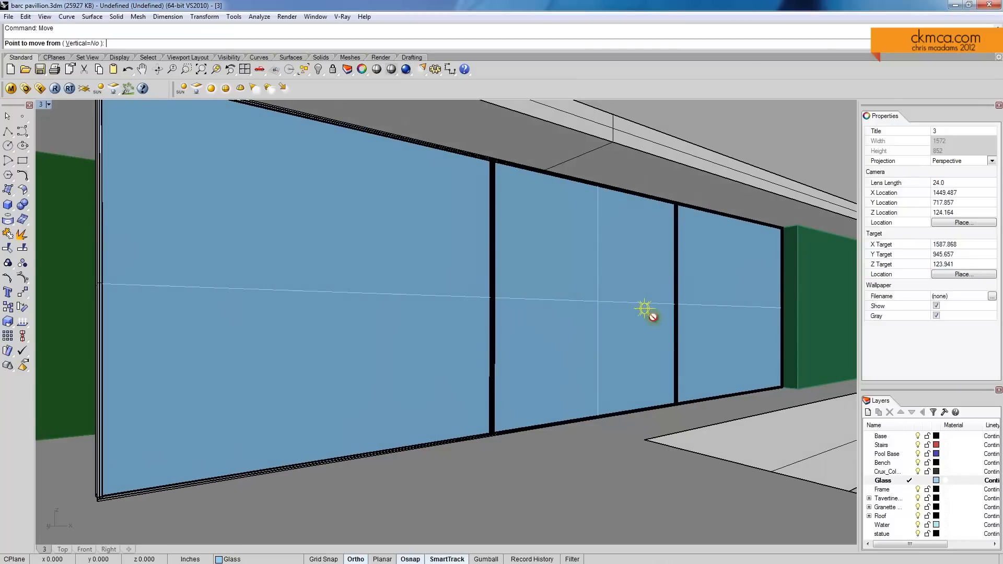
left_click(818, 484)
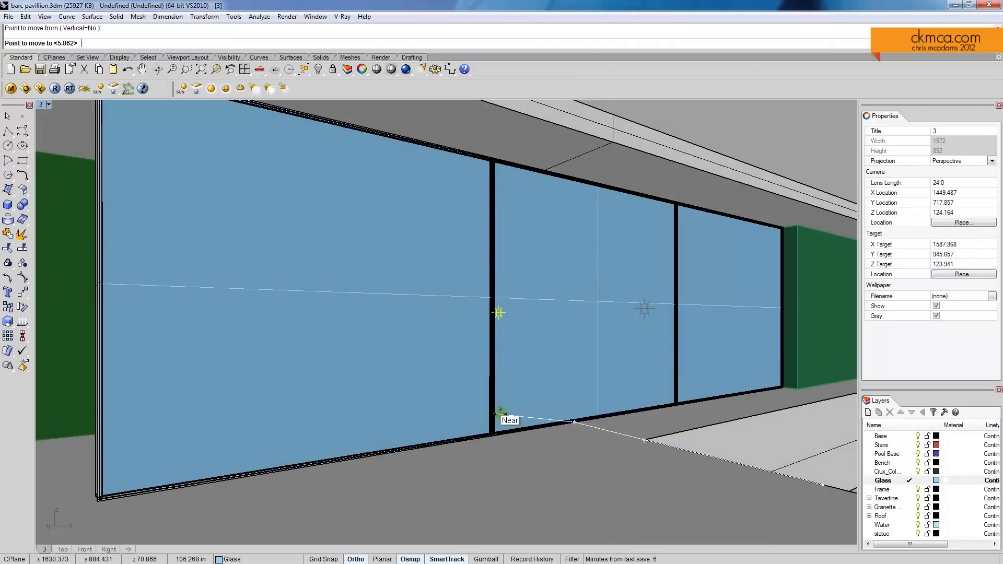
left_click(510, 416)
middle_click(537, 391)
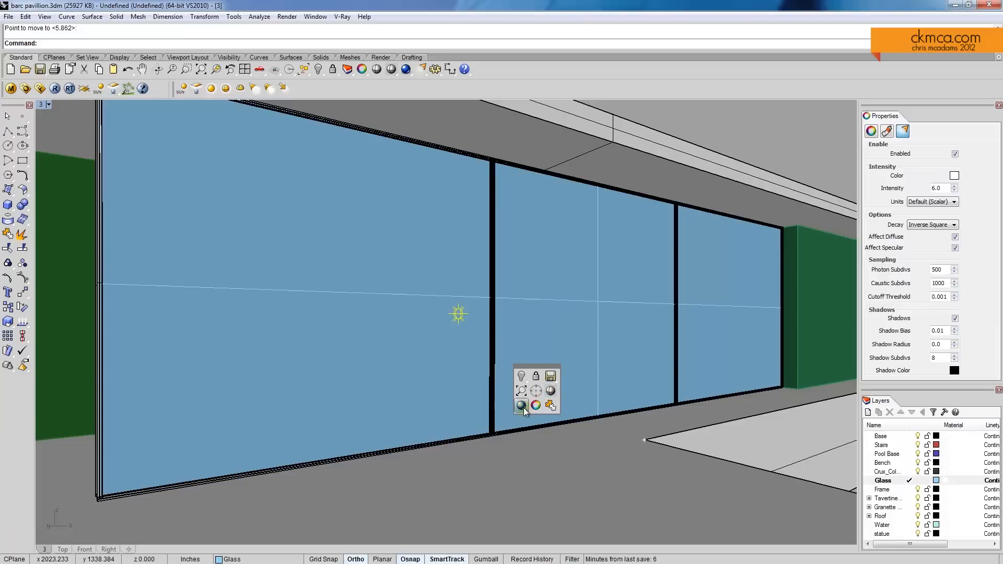
left_click(536, 391)
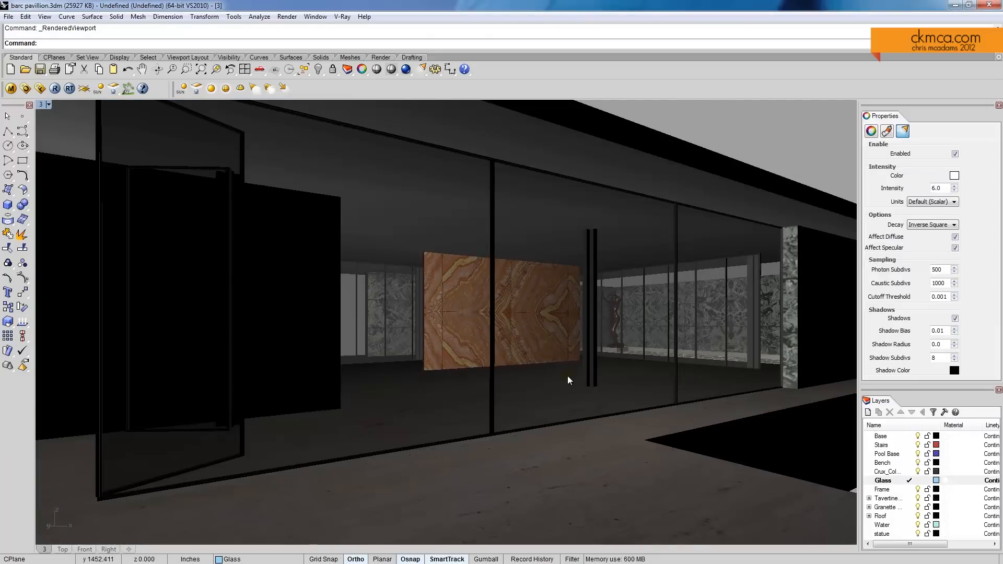
Step: Render view 3 with V-Ray and review the Alpha, ZDepth and Background channels, returning to RGB color
left_click(54, 89)
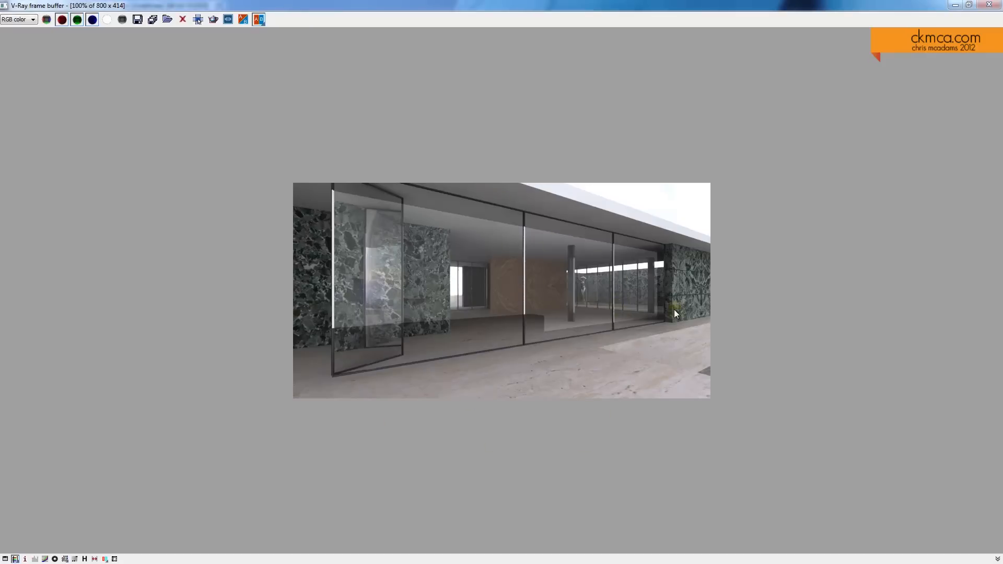
left_click(18, 20)
left_click(24, 36)
left_click(19, 20)
left_click(23, 43)
left_click(25, 19)
left_click(23, 50)
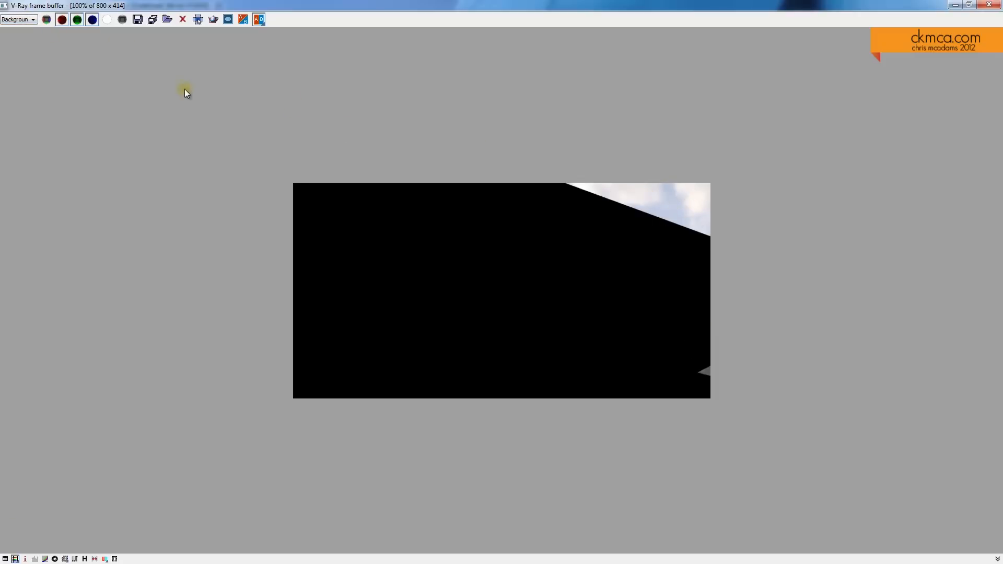
left_click(19, 20)
left_click(27, 27)
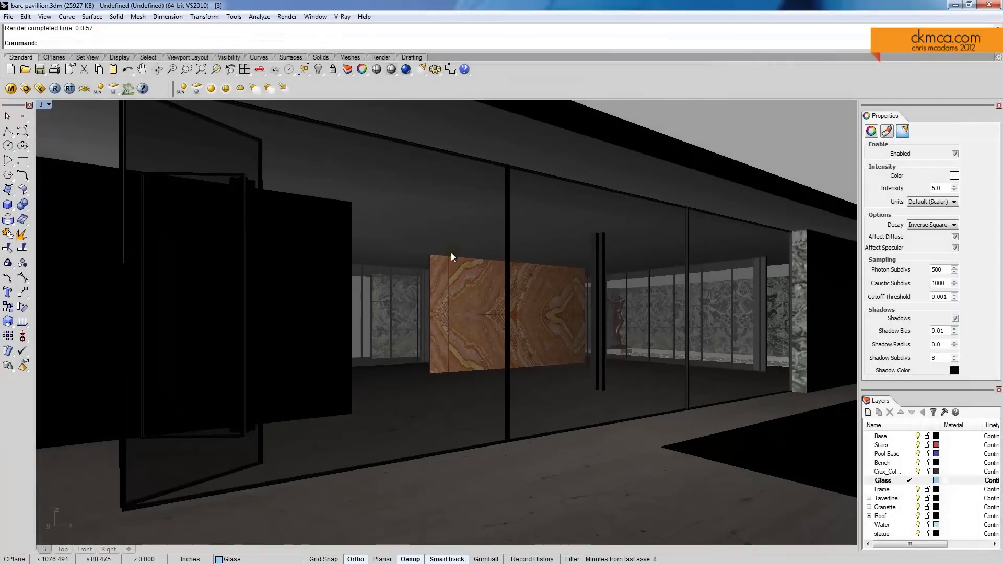
Step: Orbit the view outside toward the marble wall and set the viewport's camera lens length to 35 mm
right_click_drag(452, 256, 630, 288)
left_click(42, 104)
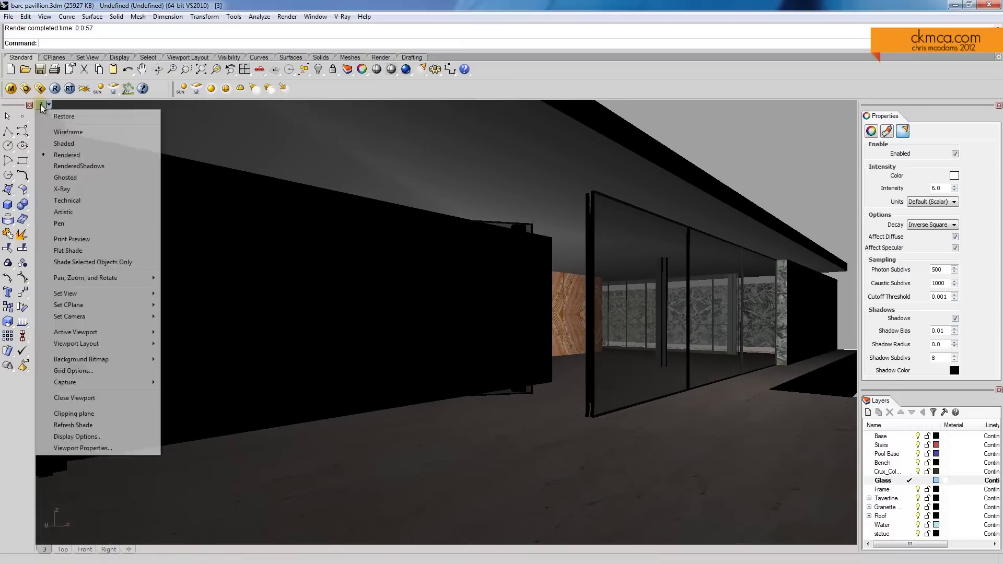
left_click(62, 448)
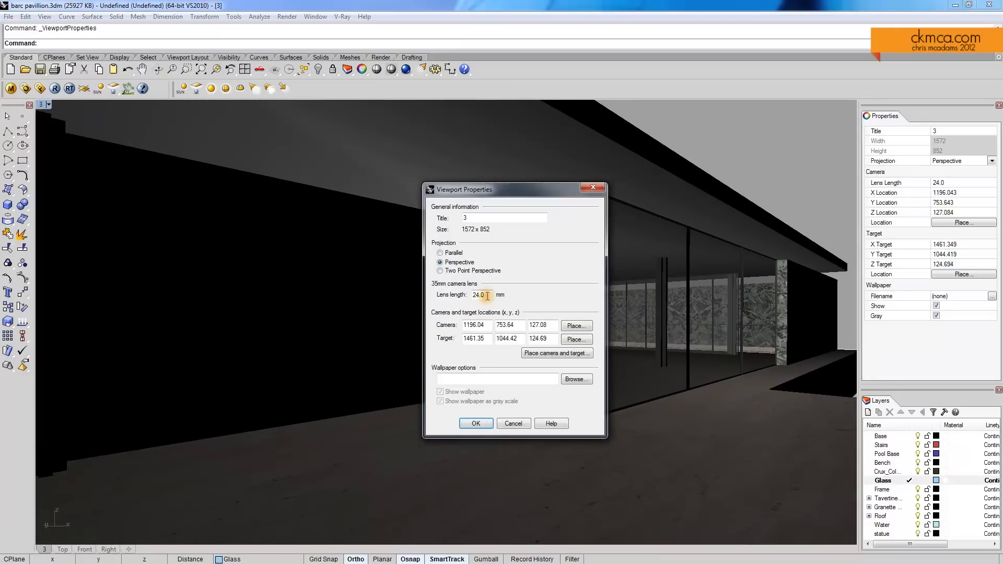
double_click(482, 295)
type("3")
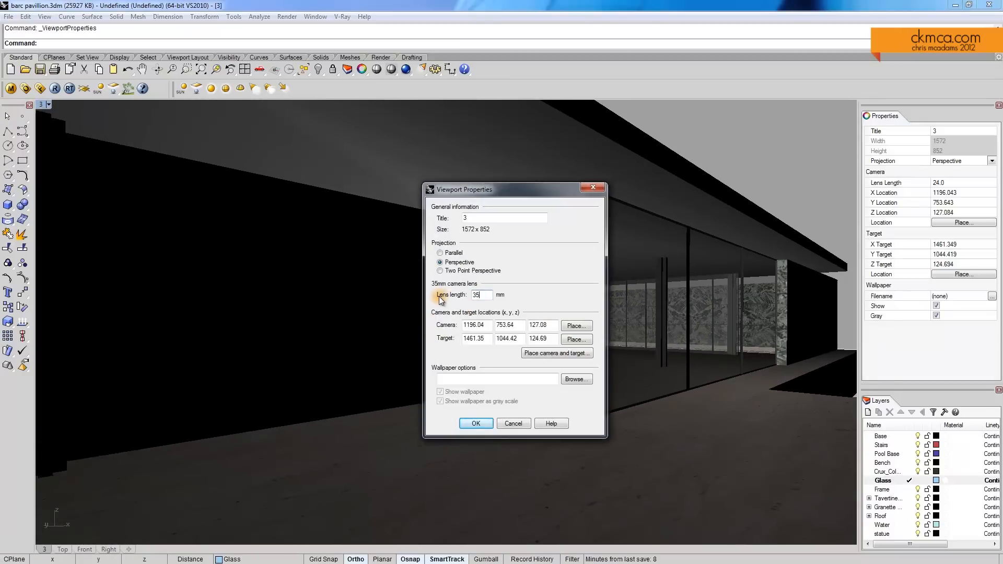
type("5")
key("Return")
Step: Frame the interior toward the statue and test-render a narrow region at the edge of the onyx wall
scroll(611, 313, "down", 5)
right_click_drag(614, 316, 362, 355)
scroll(365, 368, "up", 1)
scroll(369, 364, "down", 4)
scroll(385, 350, "up", 4)
right_click_drag(362, 355, 323, 331, "ctrl")
left_click(55, 89)
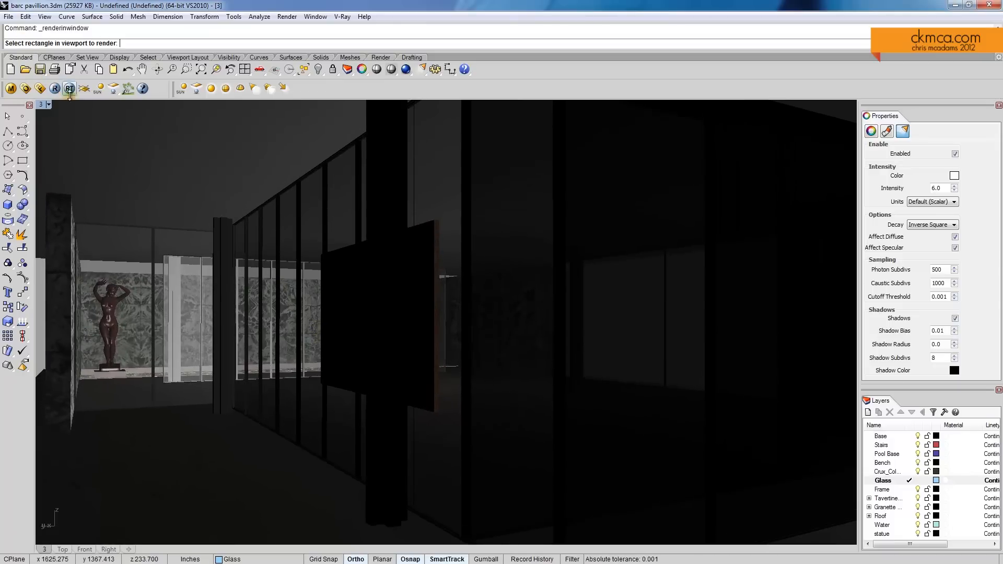
left_click_drag(319, 237, 339, 366)
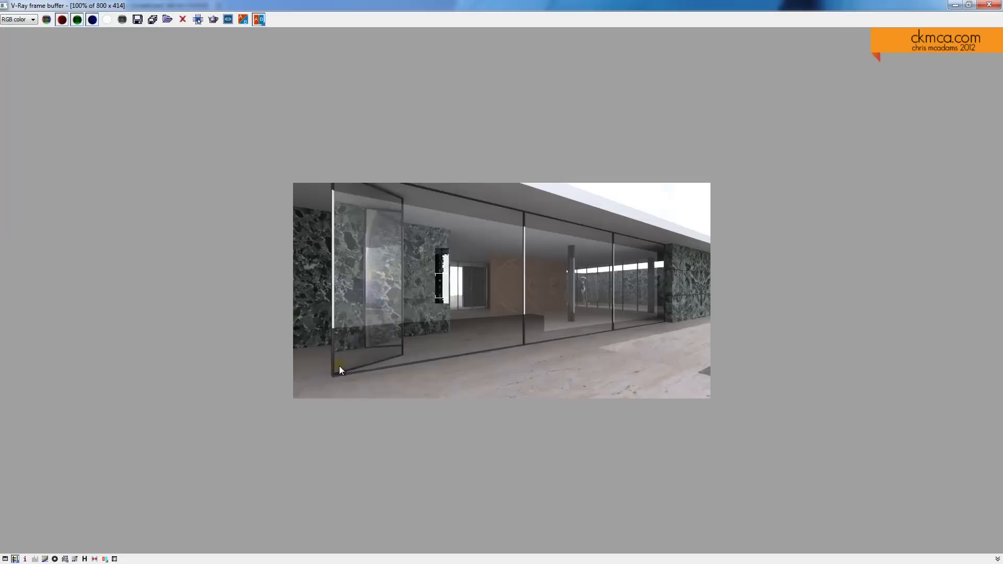
Step: Dismiss the region render and frame the pavilion exterior from a low angle beside the marble wall
left_click(989, 5)
right_click_drag(543, 315, 582, 336)
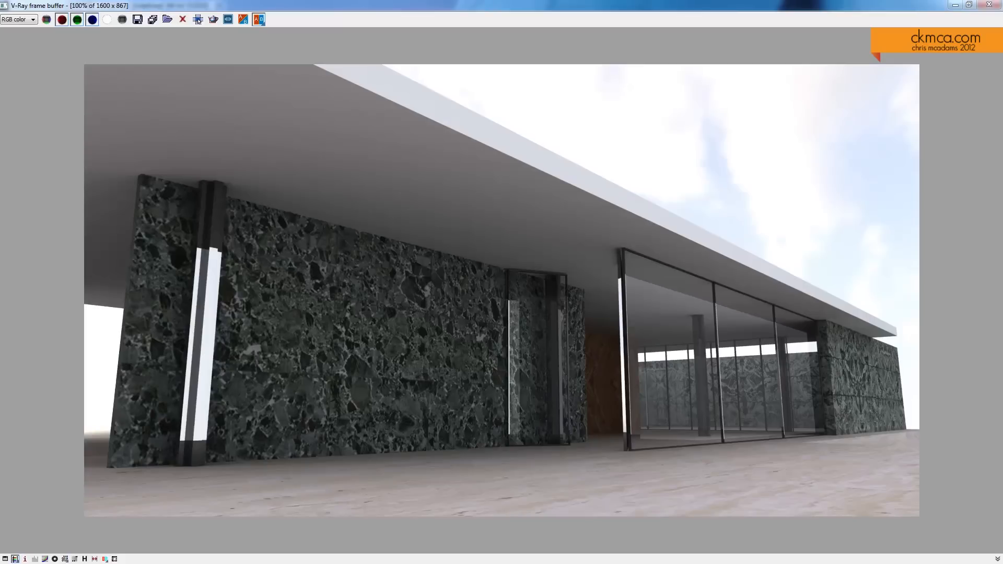
Step: Start saving the finished render and create a folder named BP renders on the desktop
left_click(138, 19)
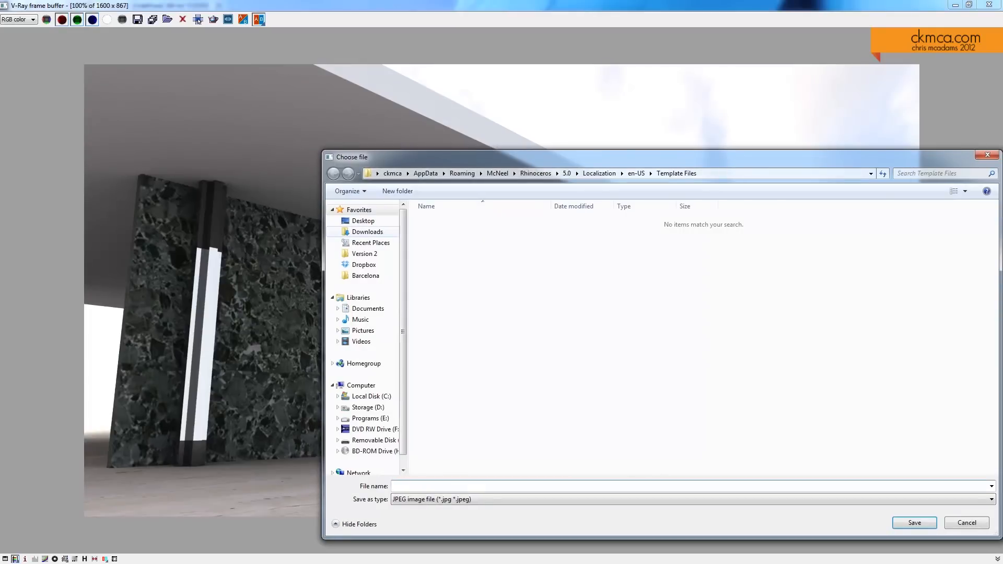
left_click(363, 220)
right_click(535, 328)
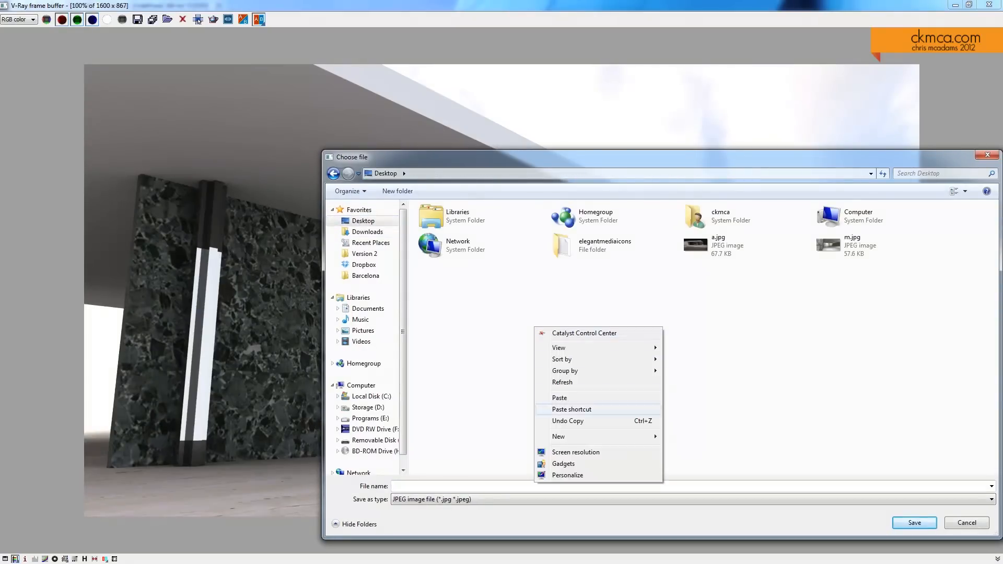
mouse_move(559, 436)
left_click(685, 437)
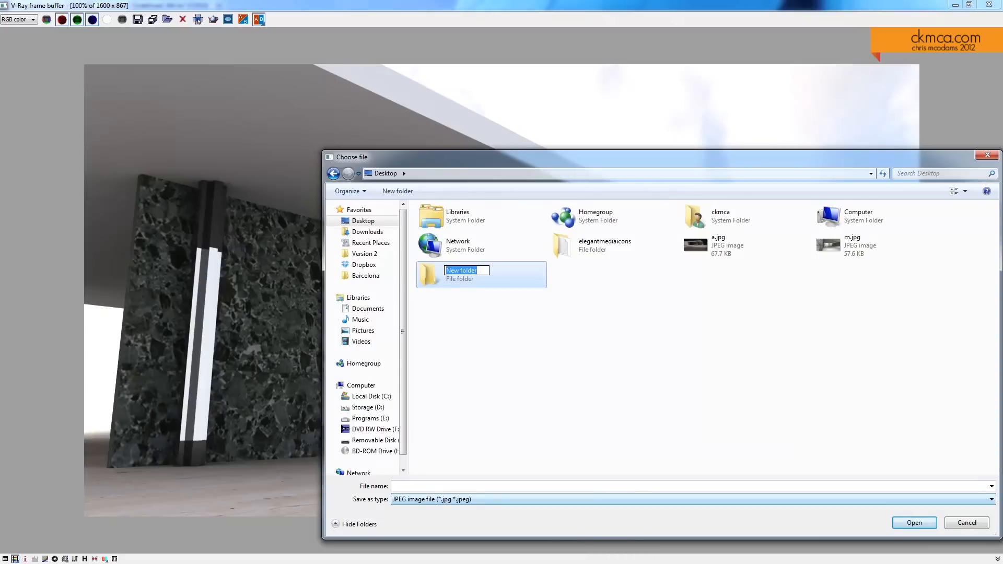
type("BP renders")
key("Return")
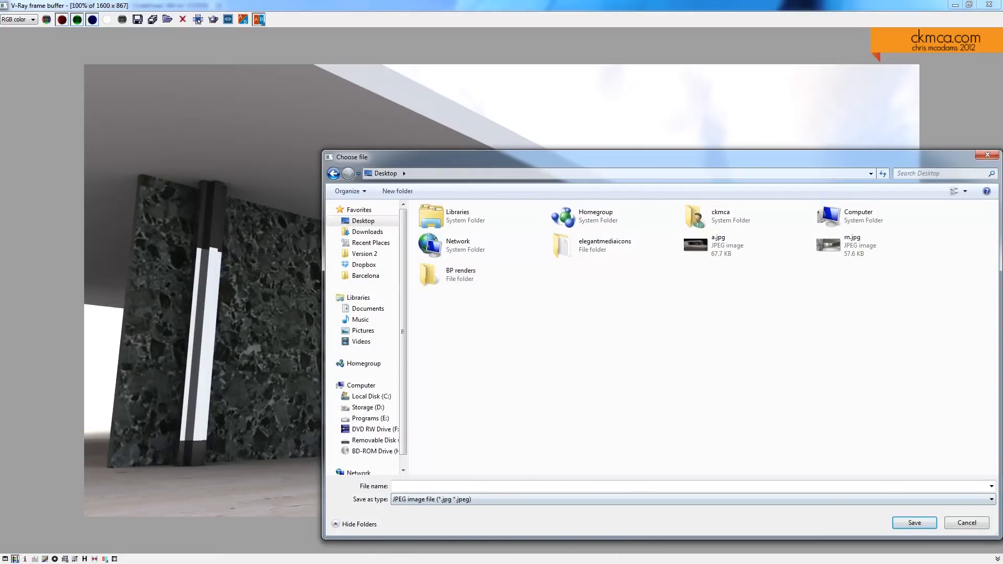
Step: Save the RGB color channel in the BP renders folder as a TIFF image named rgb
double_click(454, 275)
left_click(693, 500)
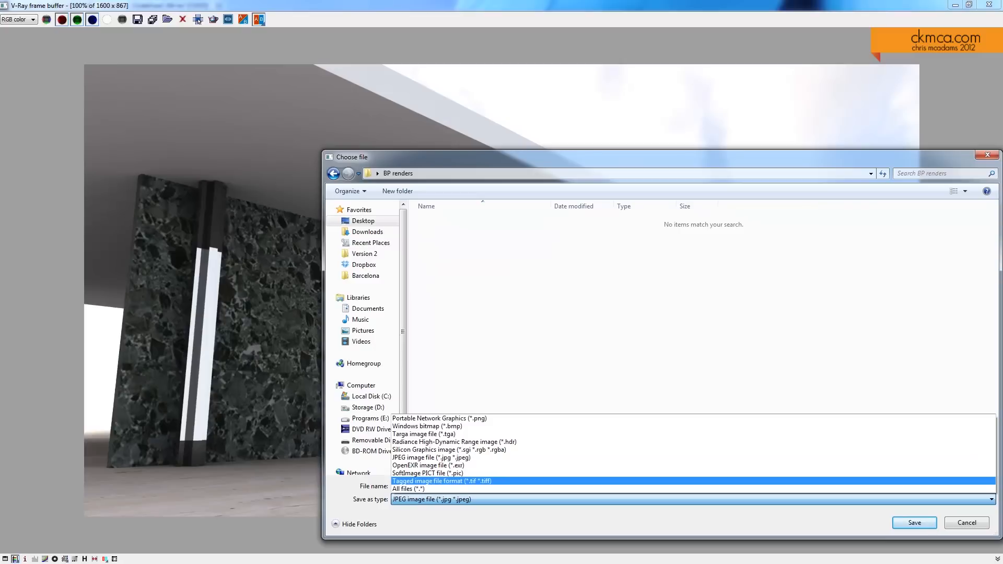
key("Return")
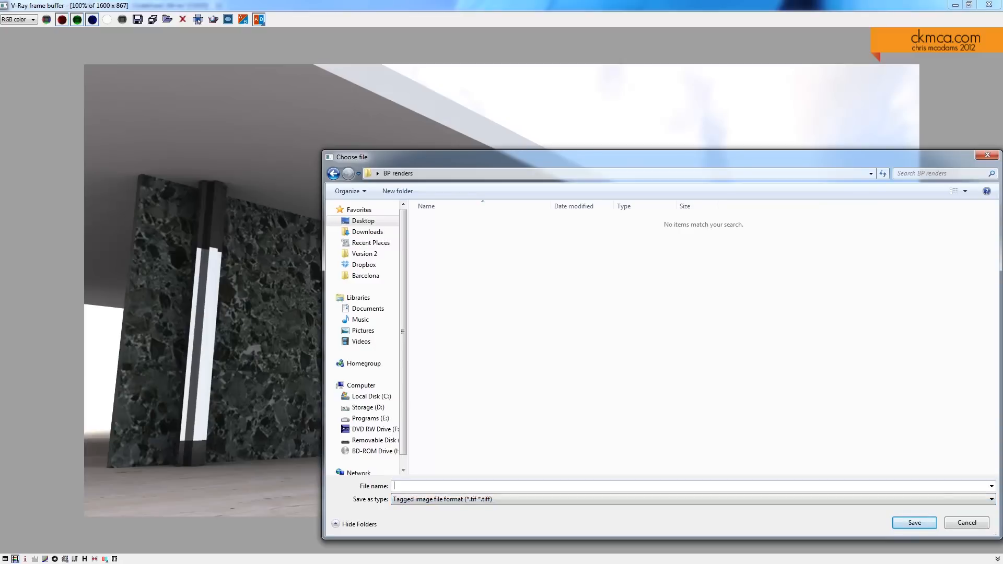
type("rgb")
key("Return")
Step: Display the render's Alpha channel and save it in BP renders as a TIFF named alpha
left_click(26, 19)
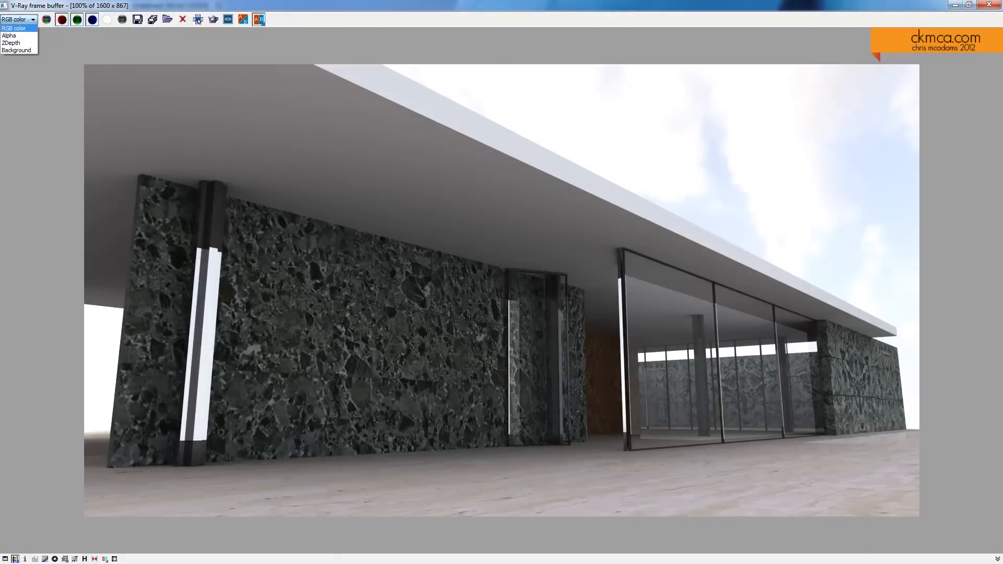
left_click(19, 35)
left_click(138, 20)
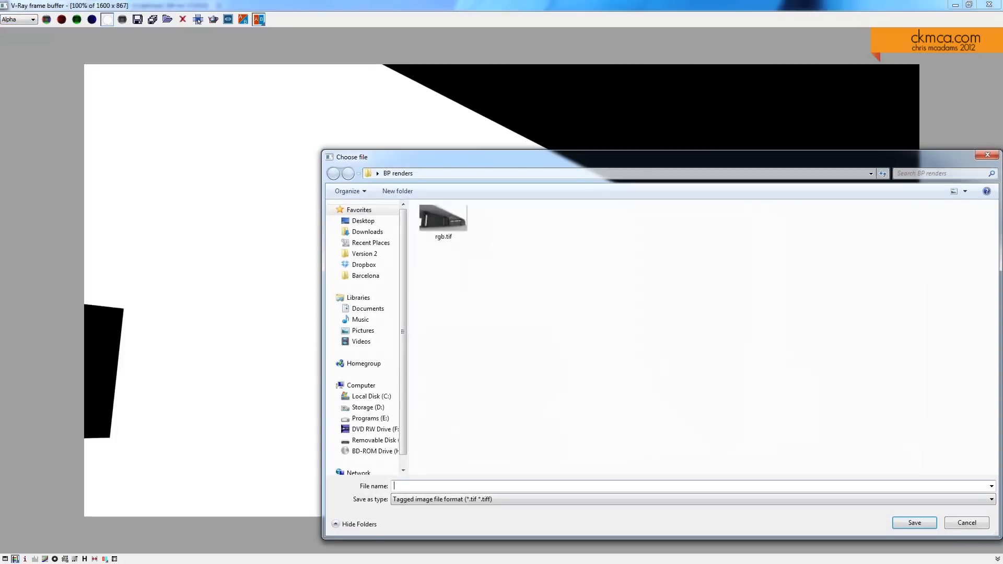
type("appha")
key("Return")
Step: Display the render's ZDepth channel and save it in BP renders as a TIFF named z
left_click(26, 19)
left_click(18, 42)
left_click(138, 19)
type("z")
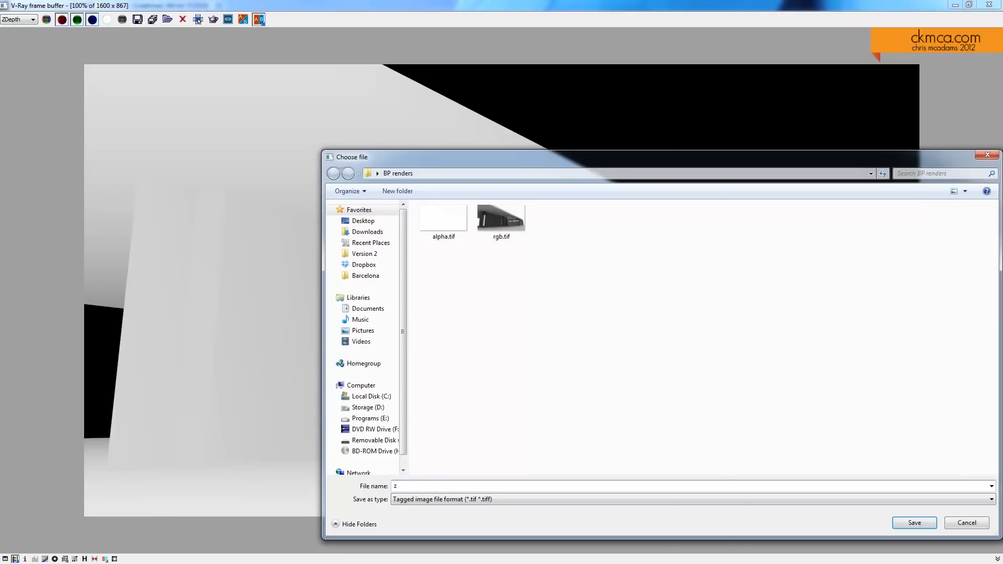
key("Return")
Step: Display the render's Background channel and save it in BP renders as a TIFF named background
left_click(19, 20)
left_click(19, 36)
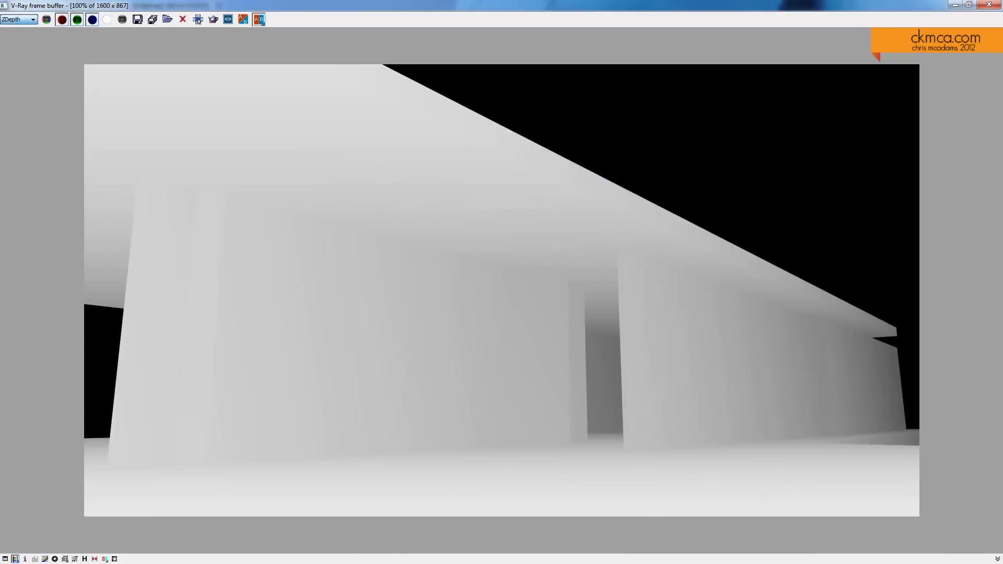
left_click(198, 21)
type("b")
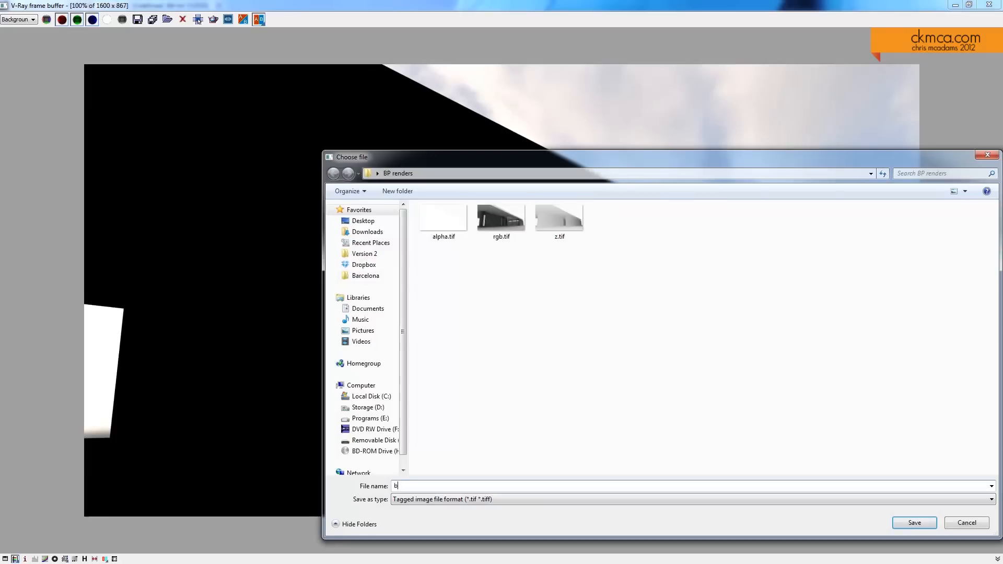
type("ackground")
key("Return")
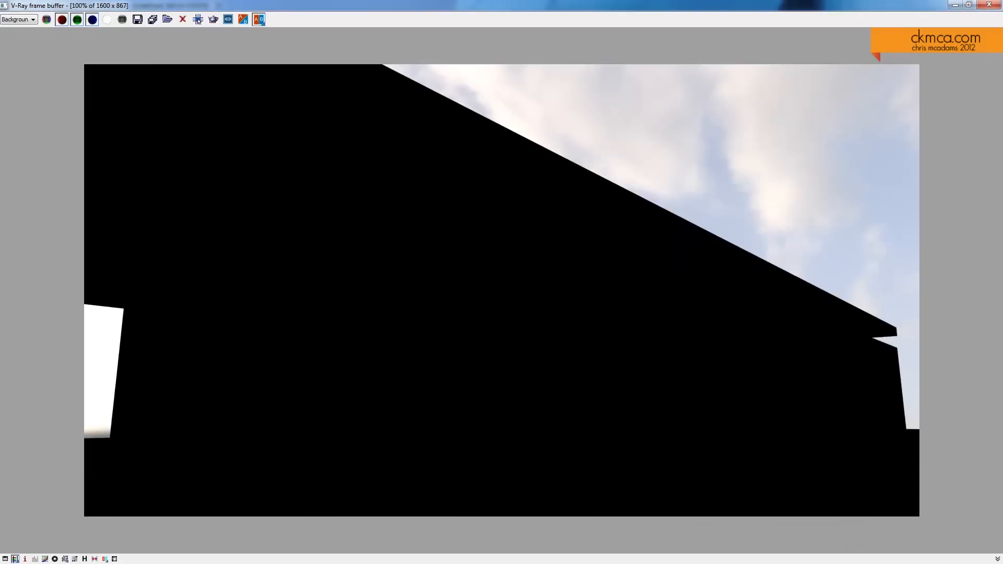